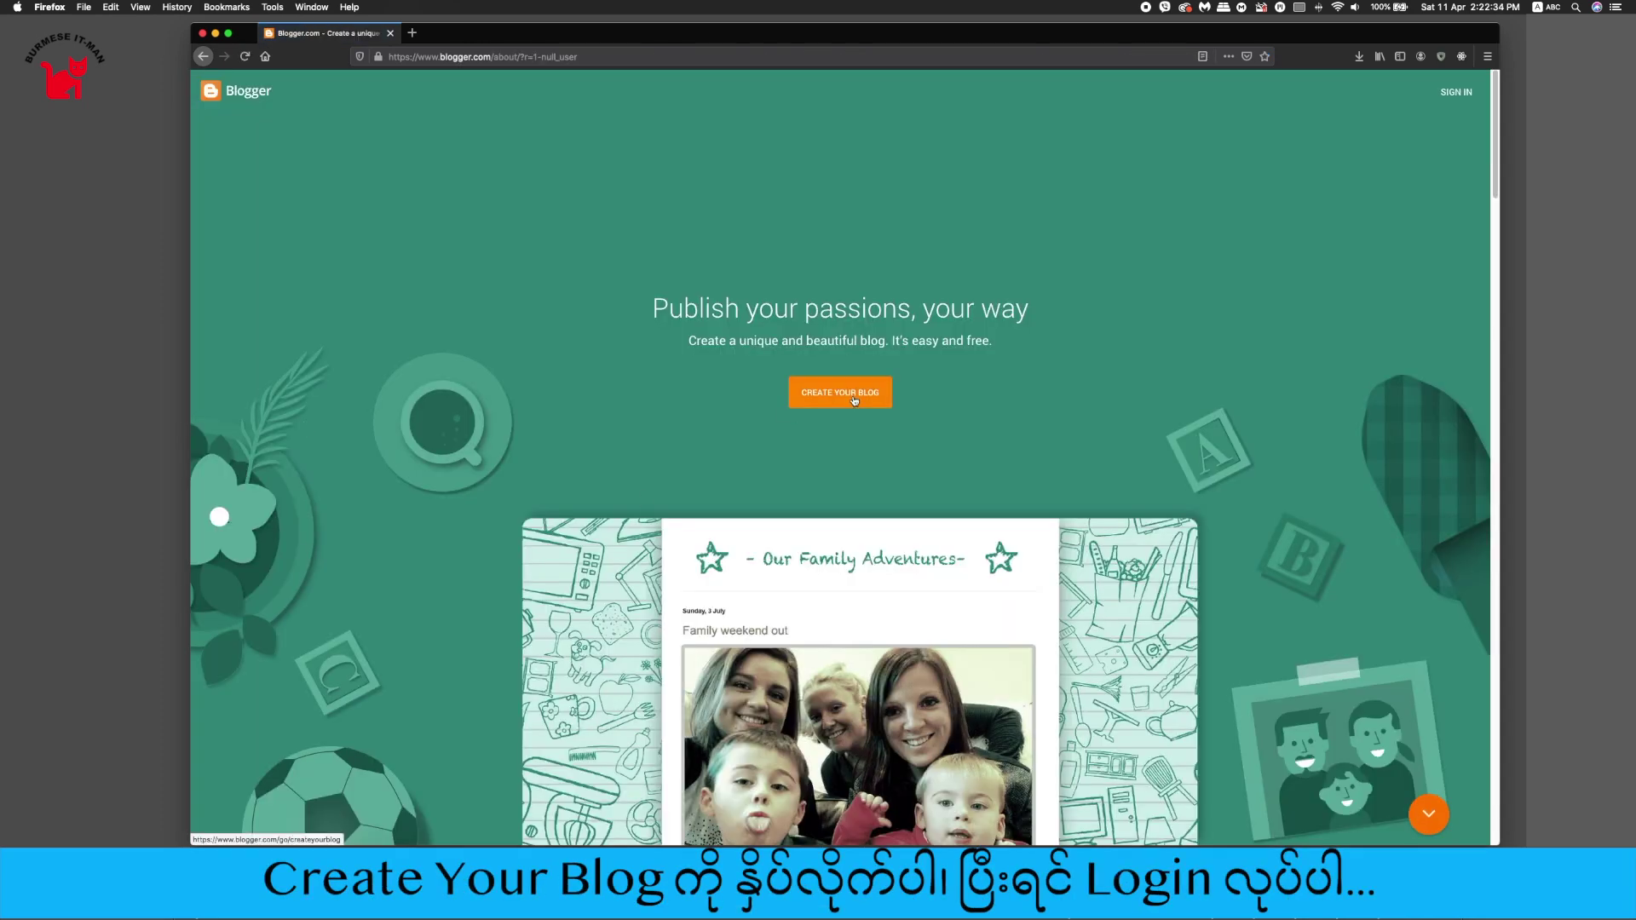
Step: Start creating a blog and sign in with the listed Google account by entering the account password
{"action": "left_click", "coordinate": [846, 401]}
{"action": "left_click", "coordinate": [844, 405]}
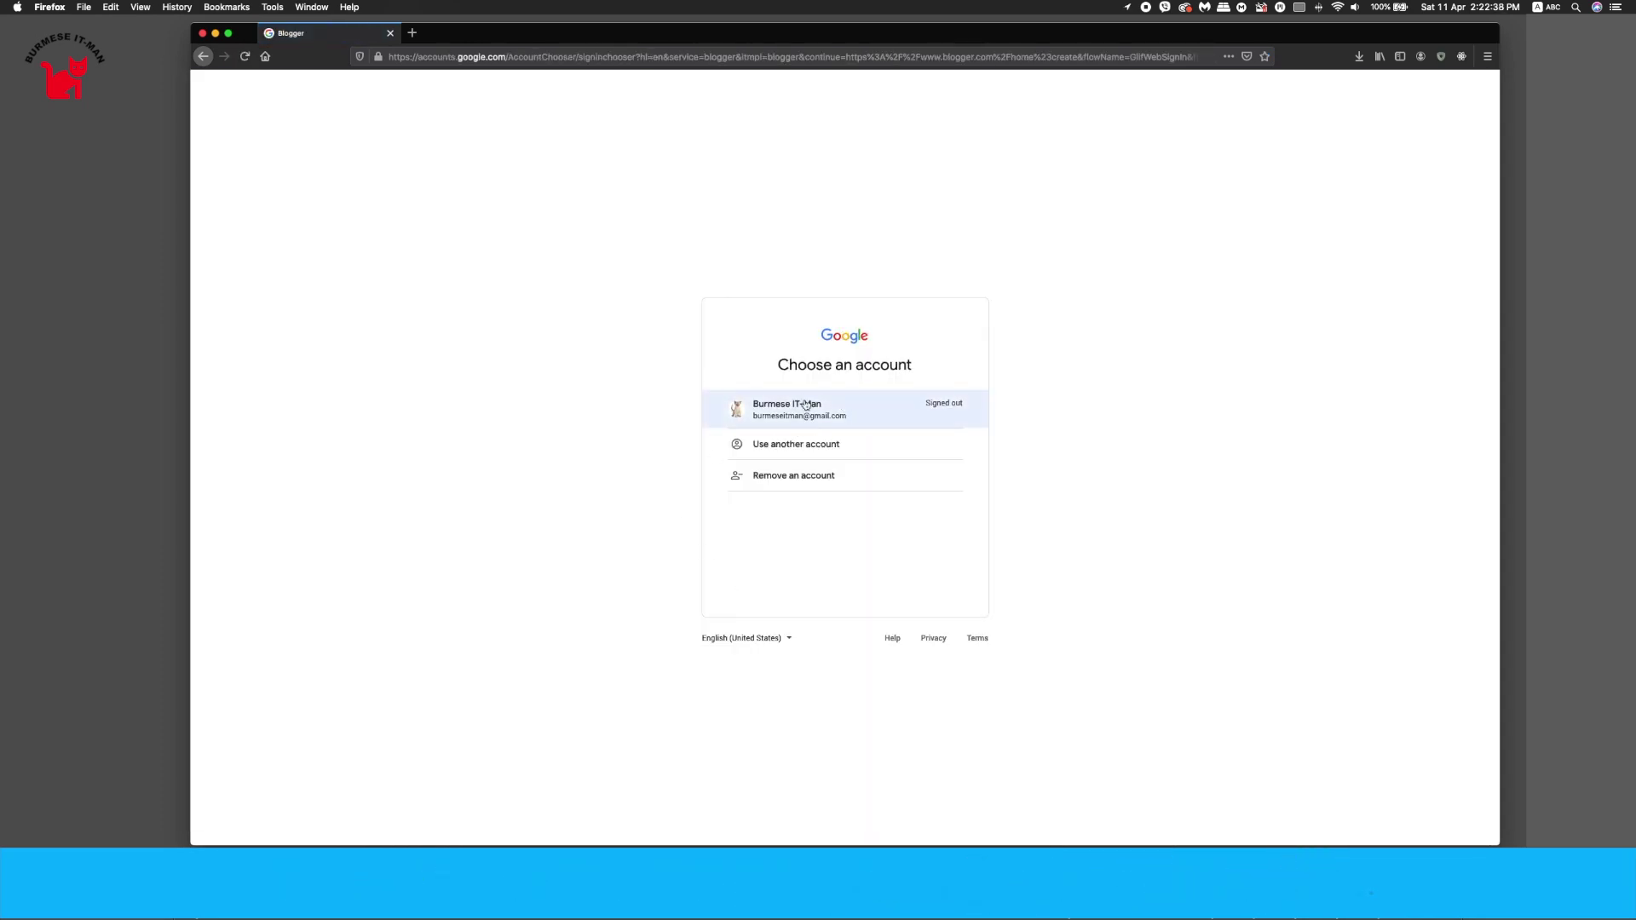
{"action": "type", "text": "••••••••"}
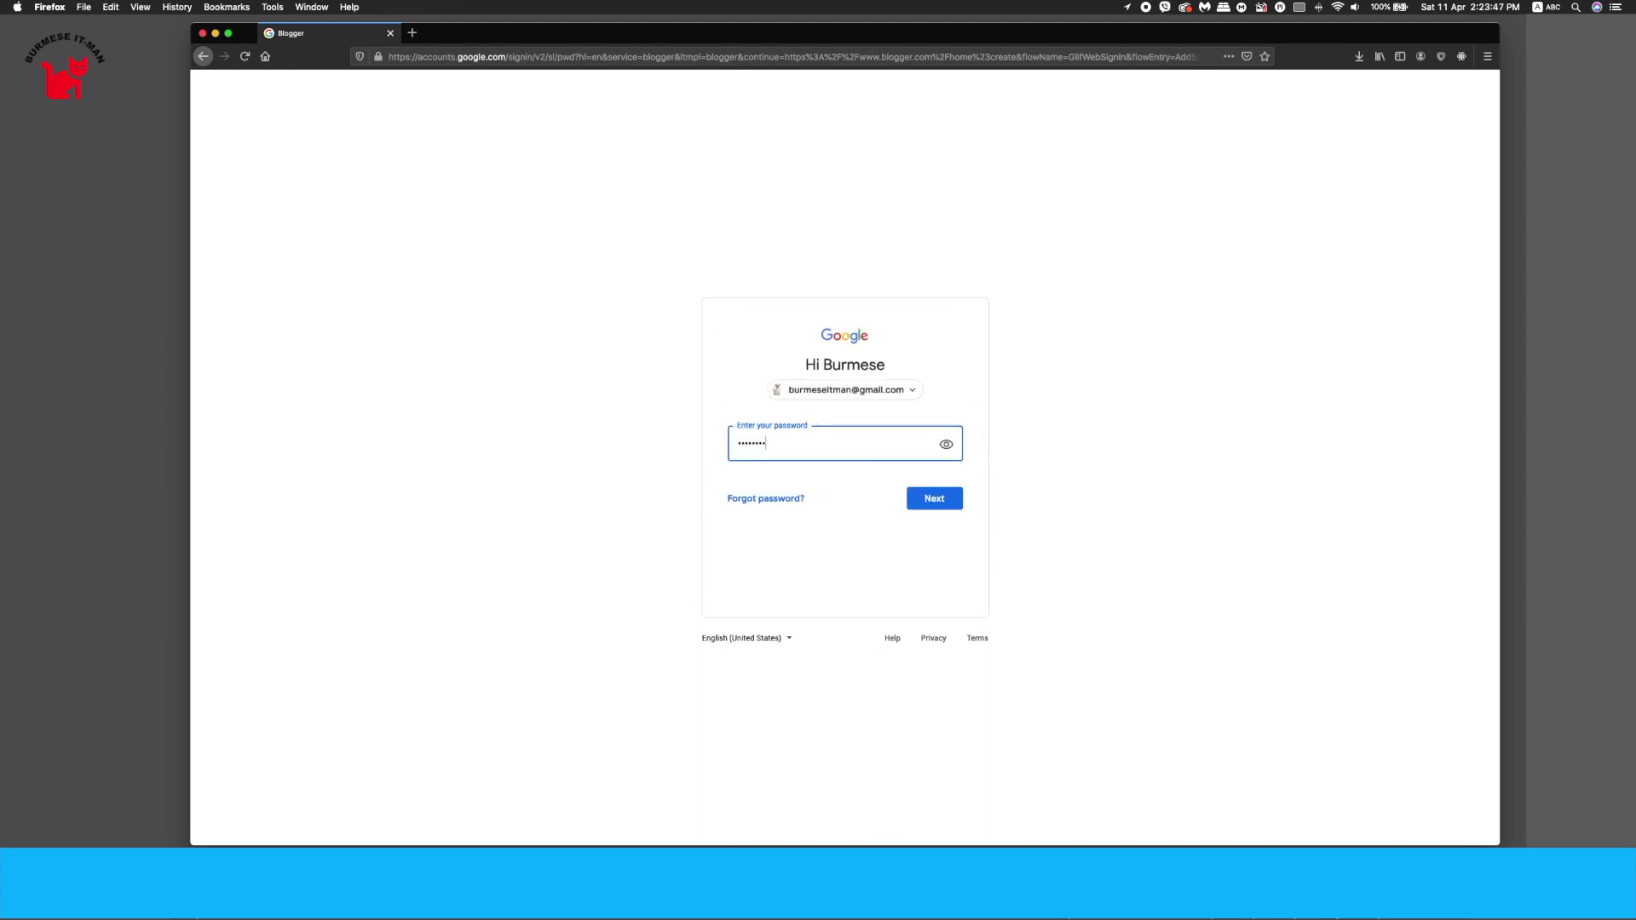
{"action": "type", "text": "••••"}
{"action": "left_click", "coordinate": [941, 499]}
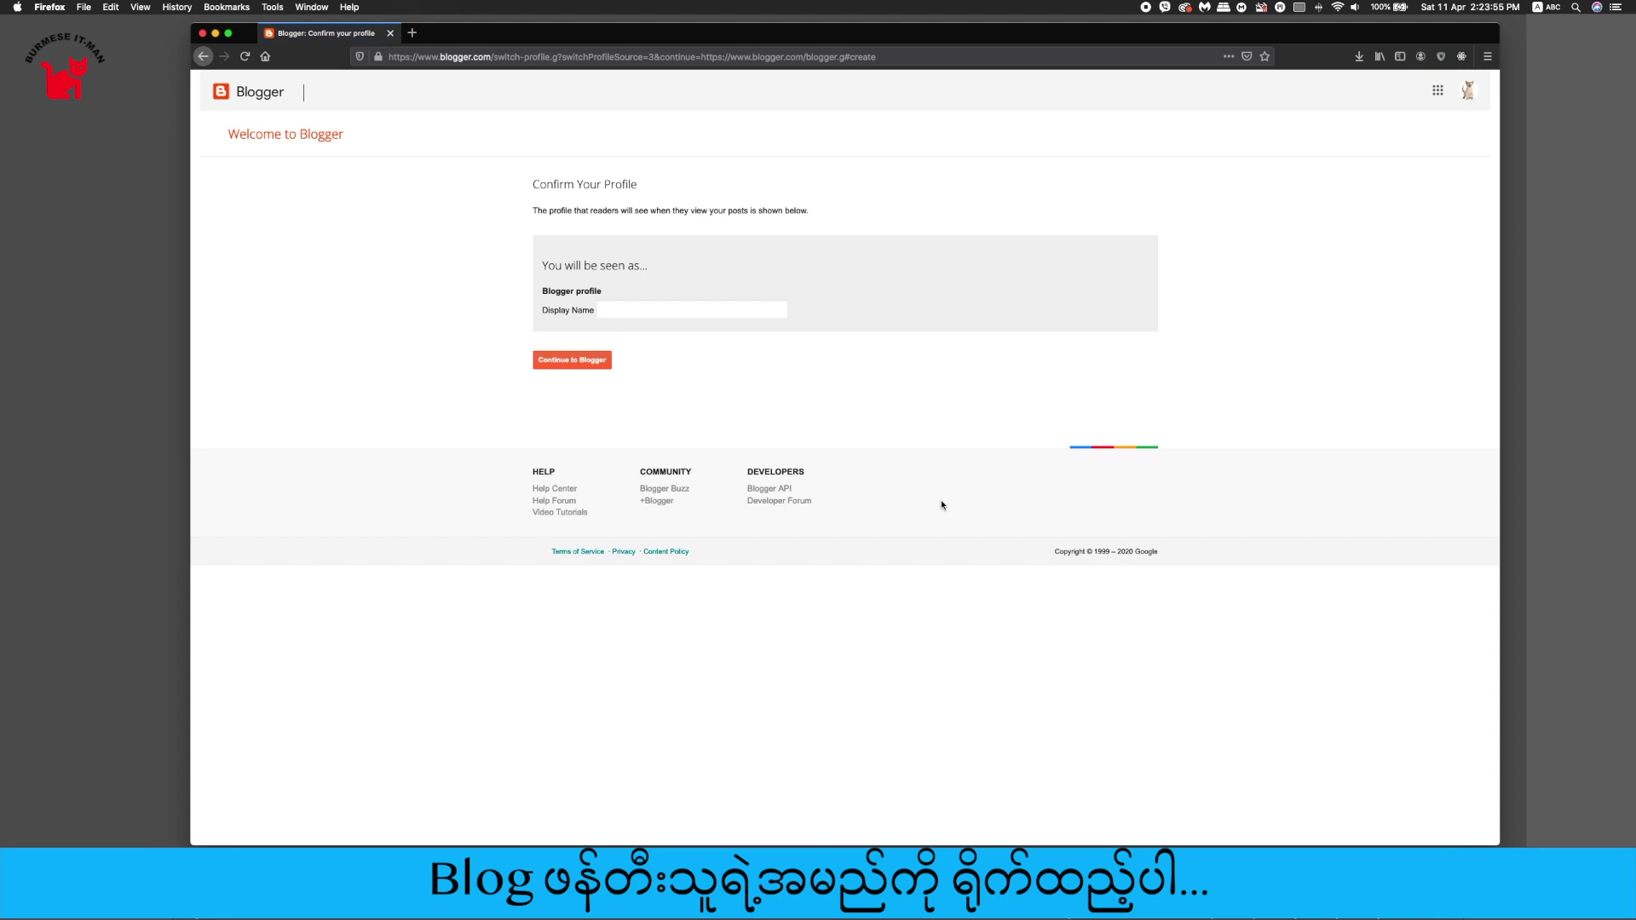
Step: Enter the author's display name for the Blogger profile and continue to Blogger
{"action": "left_click", "coordinate": [639, 311]}
{"action": "type", "text": "Bu"}
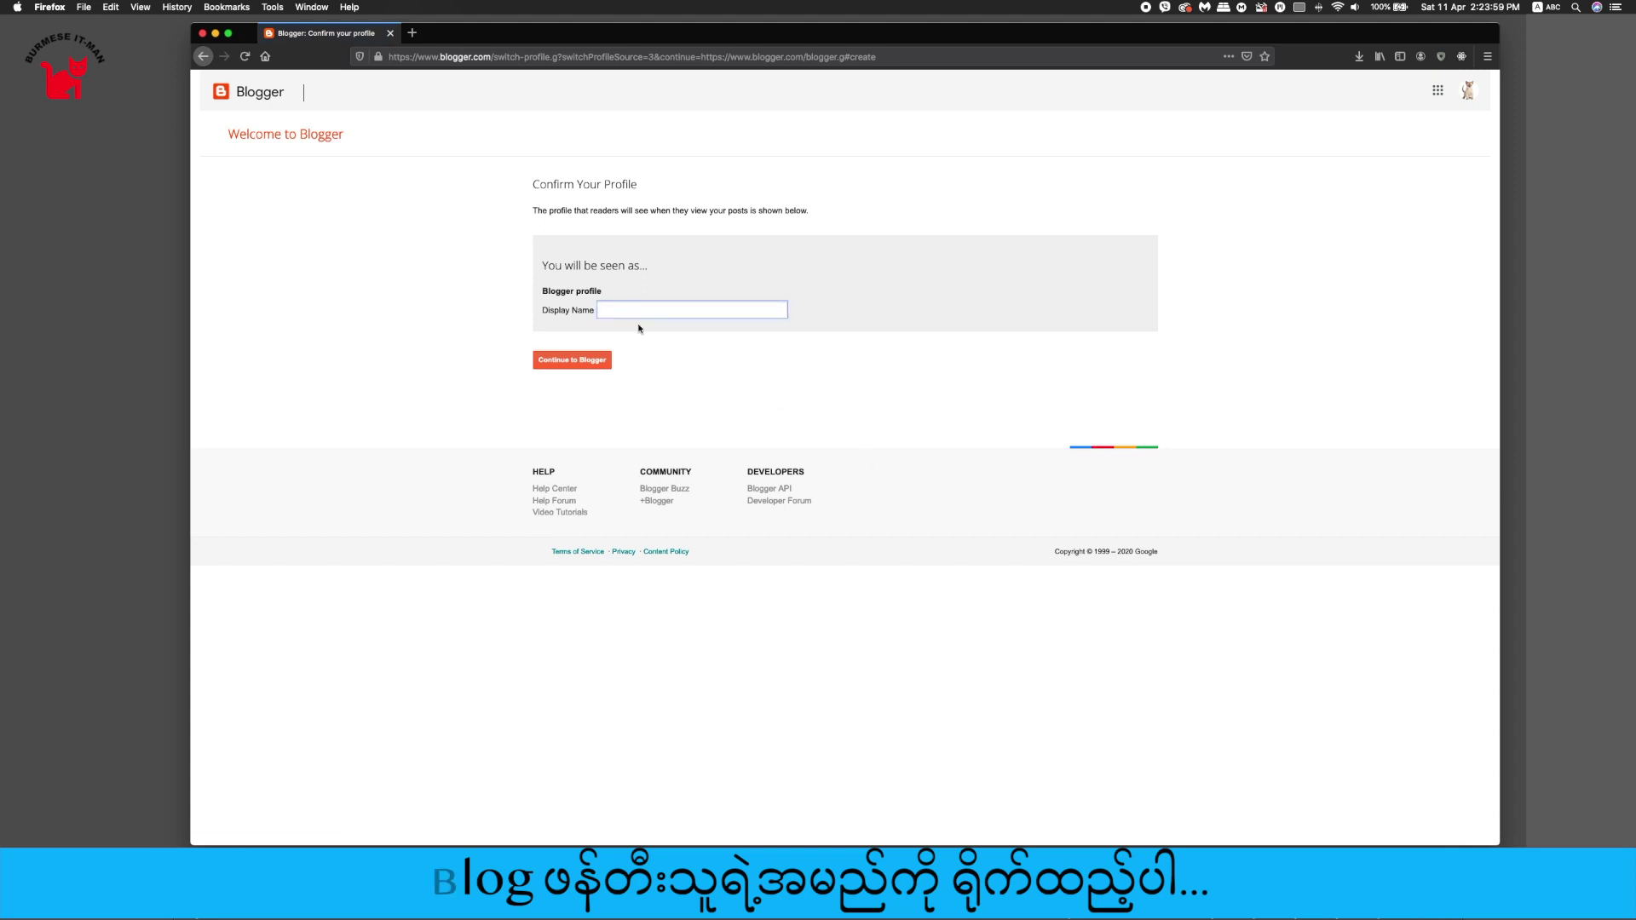
{"action": "type", "text": "rmese IT Man"}
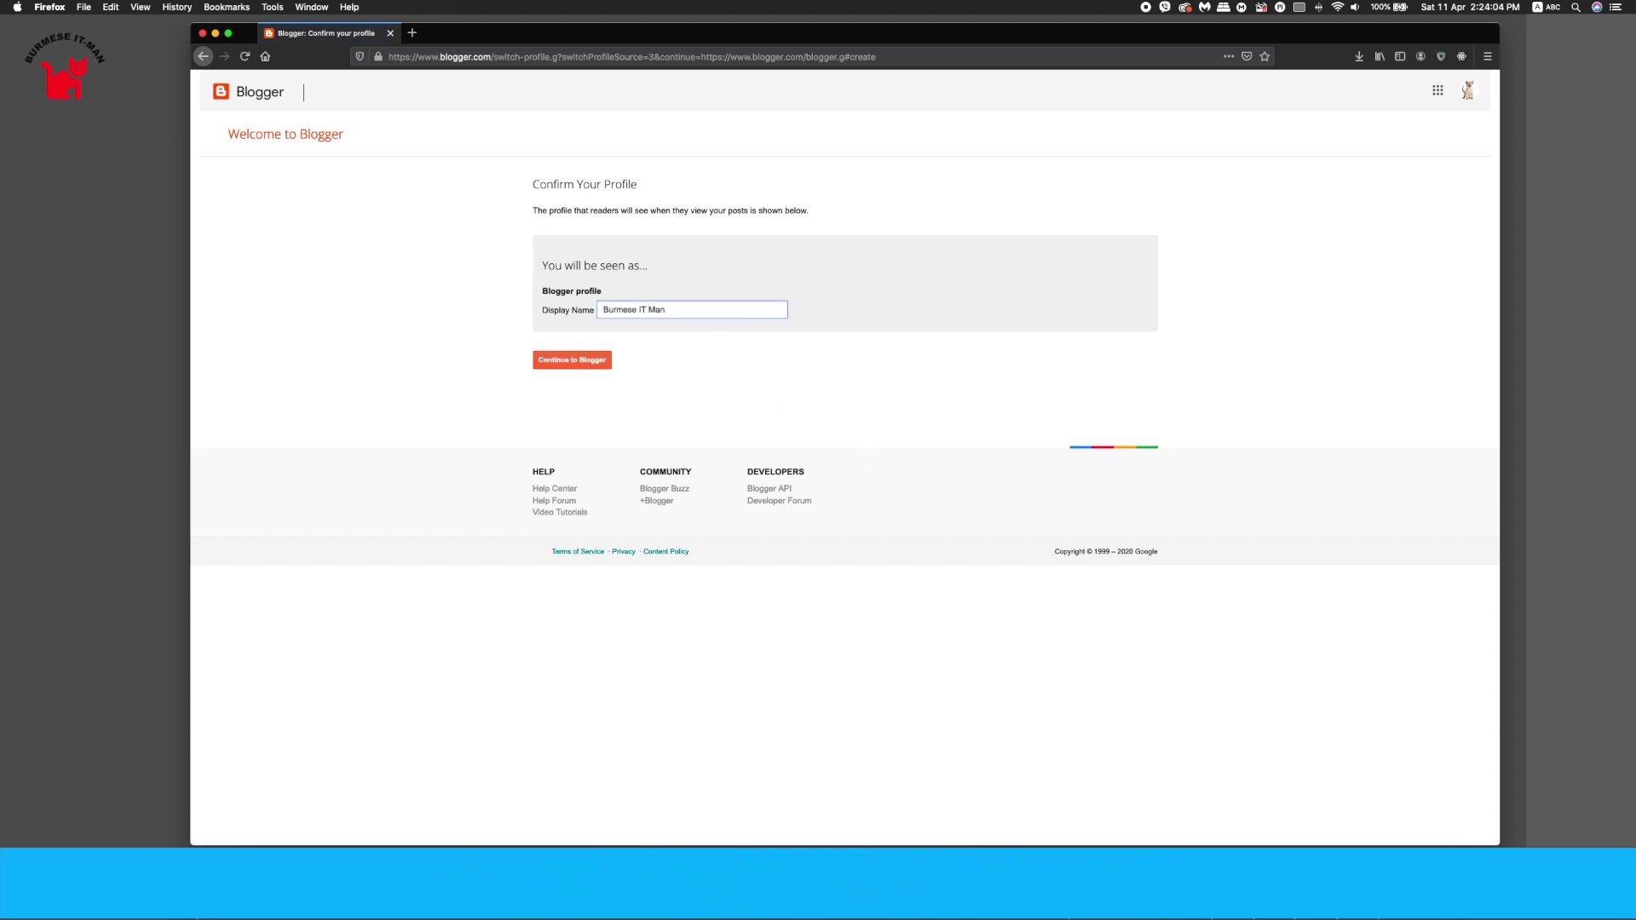
{"action": "left_click", "coordinate": [576, 361]}
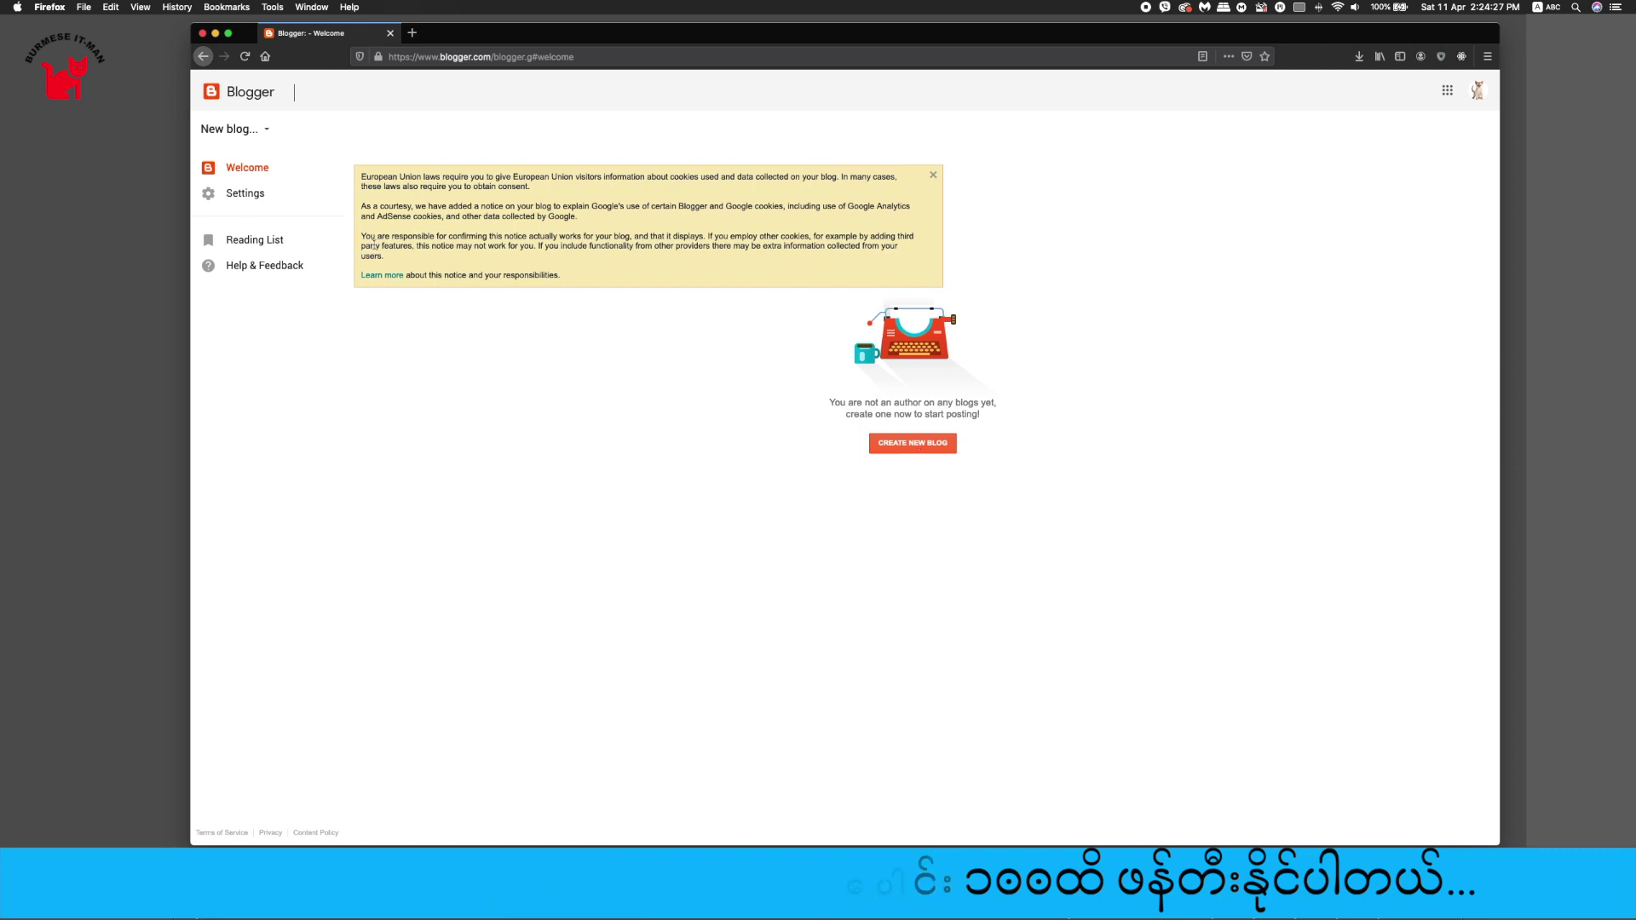
Step: Start a new blog and title it "ကျွန်တော့် ကဗျာများ"
{"action": "left_click", "coordinate": [268, 130]}
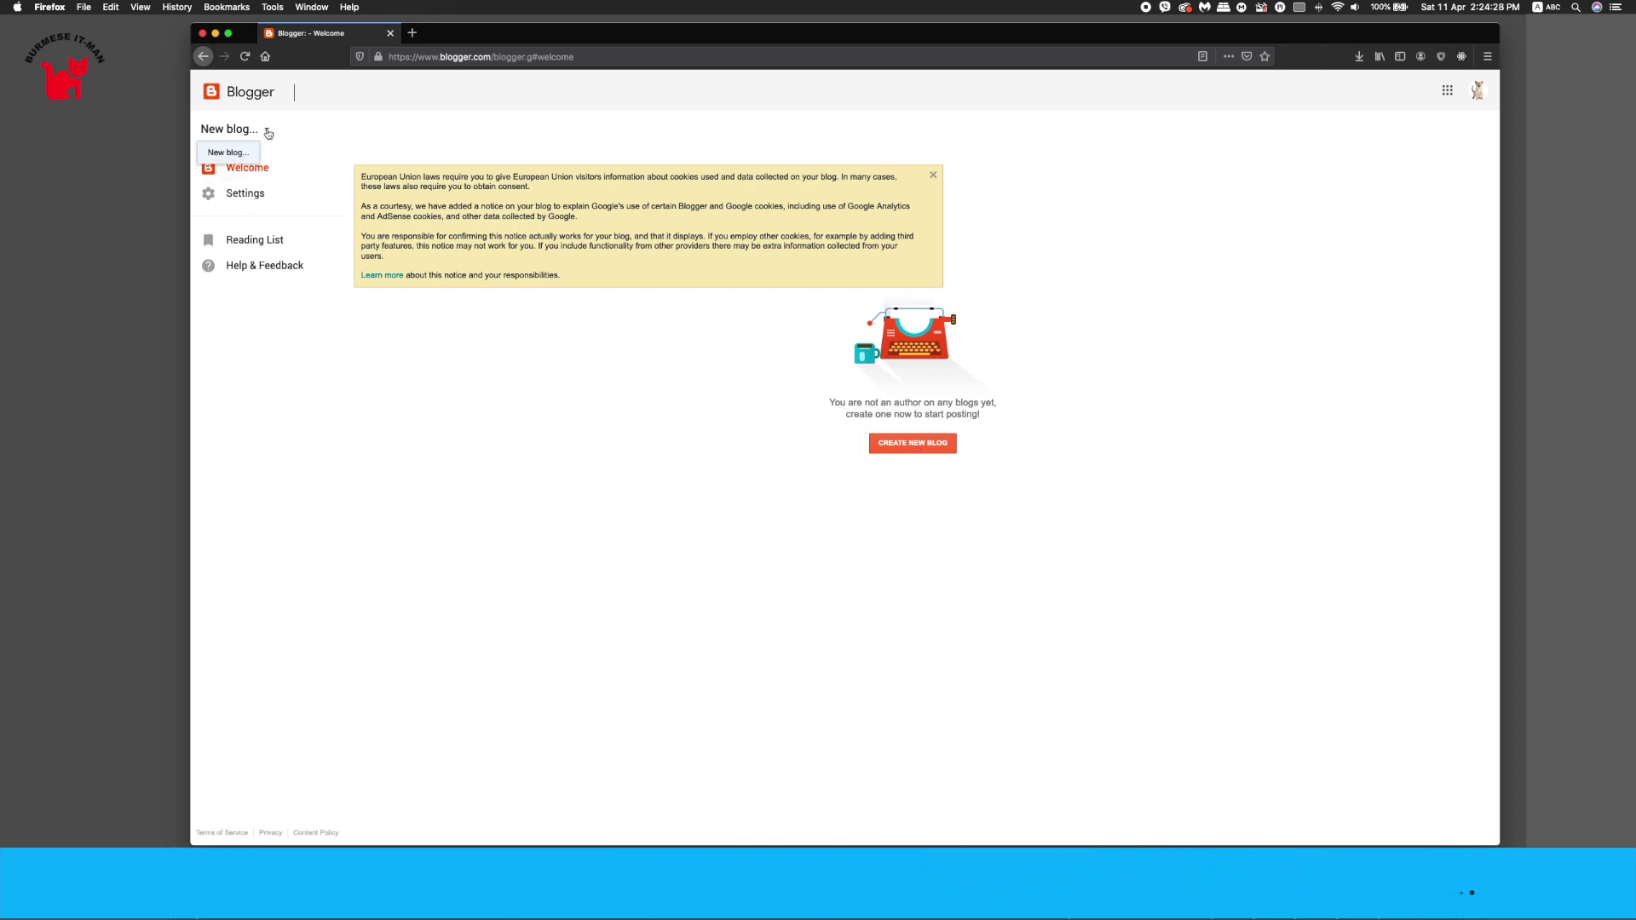
{"action": "left_click", "coordinate": [918, 452]}
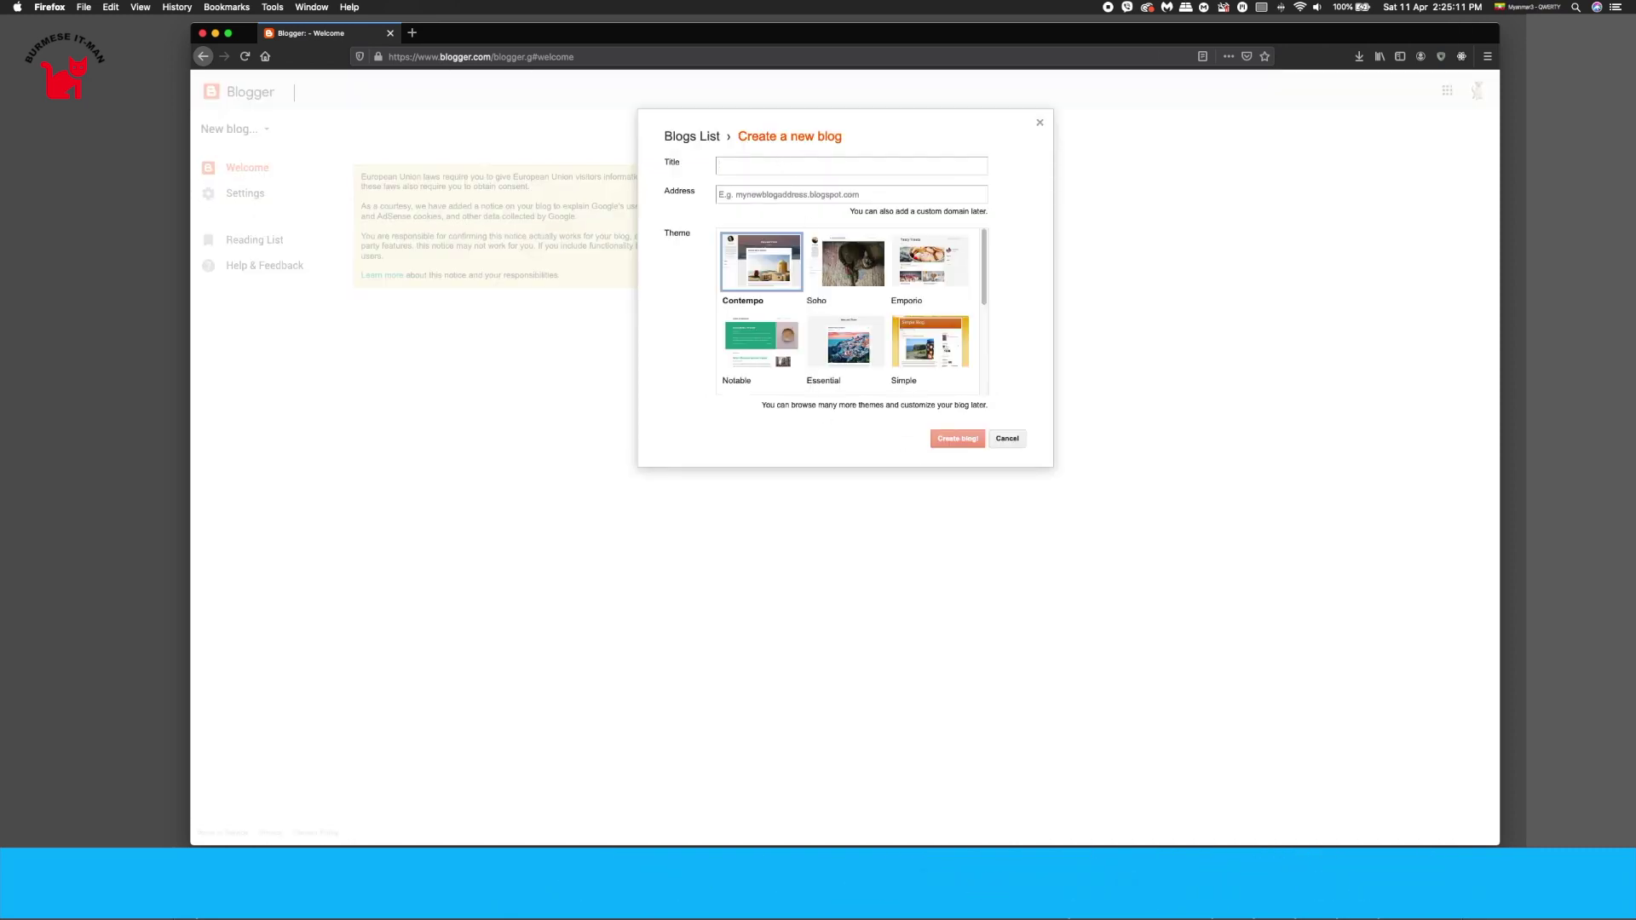
{"action": "type", "text": "မြန်မာကဗျာ"}
{"action": "key", "text": "super+a"}
{"action": "key", "text": "BackSpace"}
{"action": "type", "text": "ကျွန်တော် ကဗျာများ"}
Step: Try the blog address burmesepoems.blogspot.com with the Emporio theme
{"action": "left_click", "coordinate": [784, 190]}
{"action": "key", "text": "ctrl+space"}
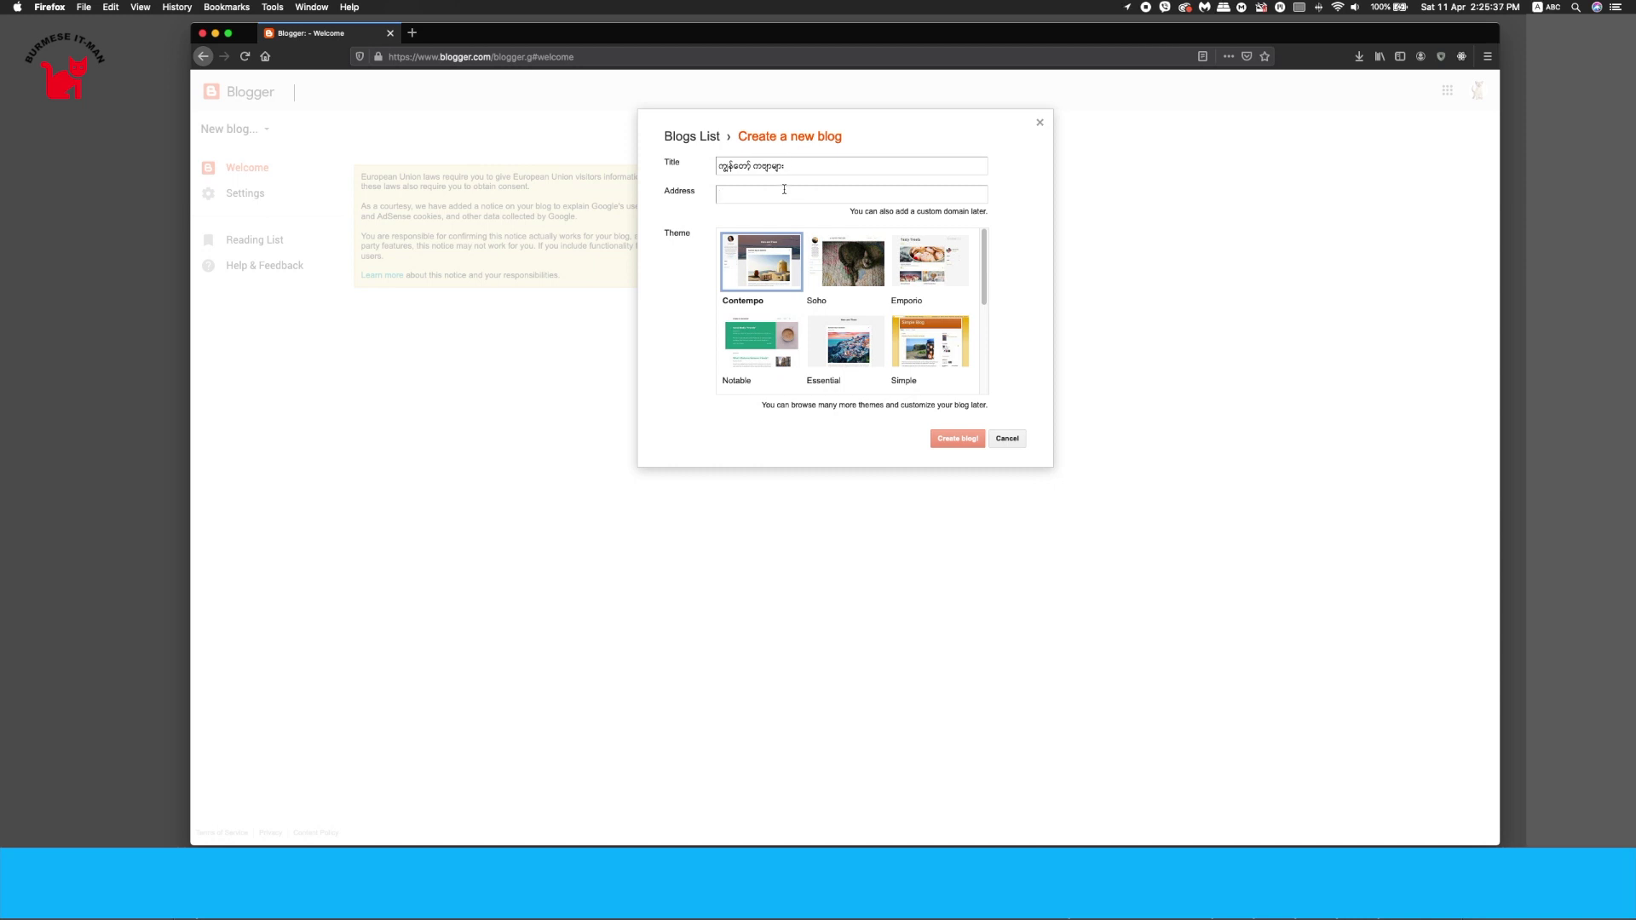
{"action": "type", "text": "burmesepoem"}
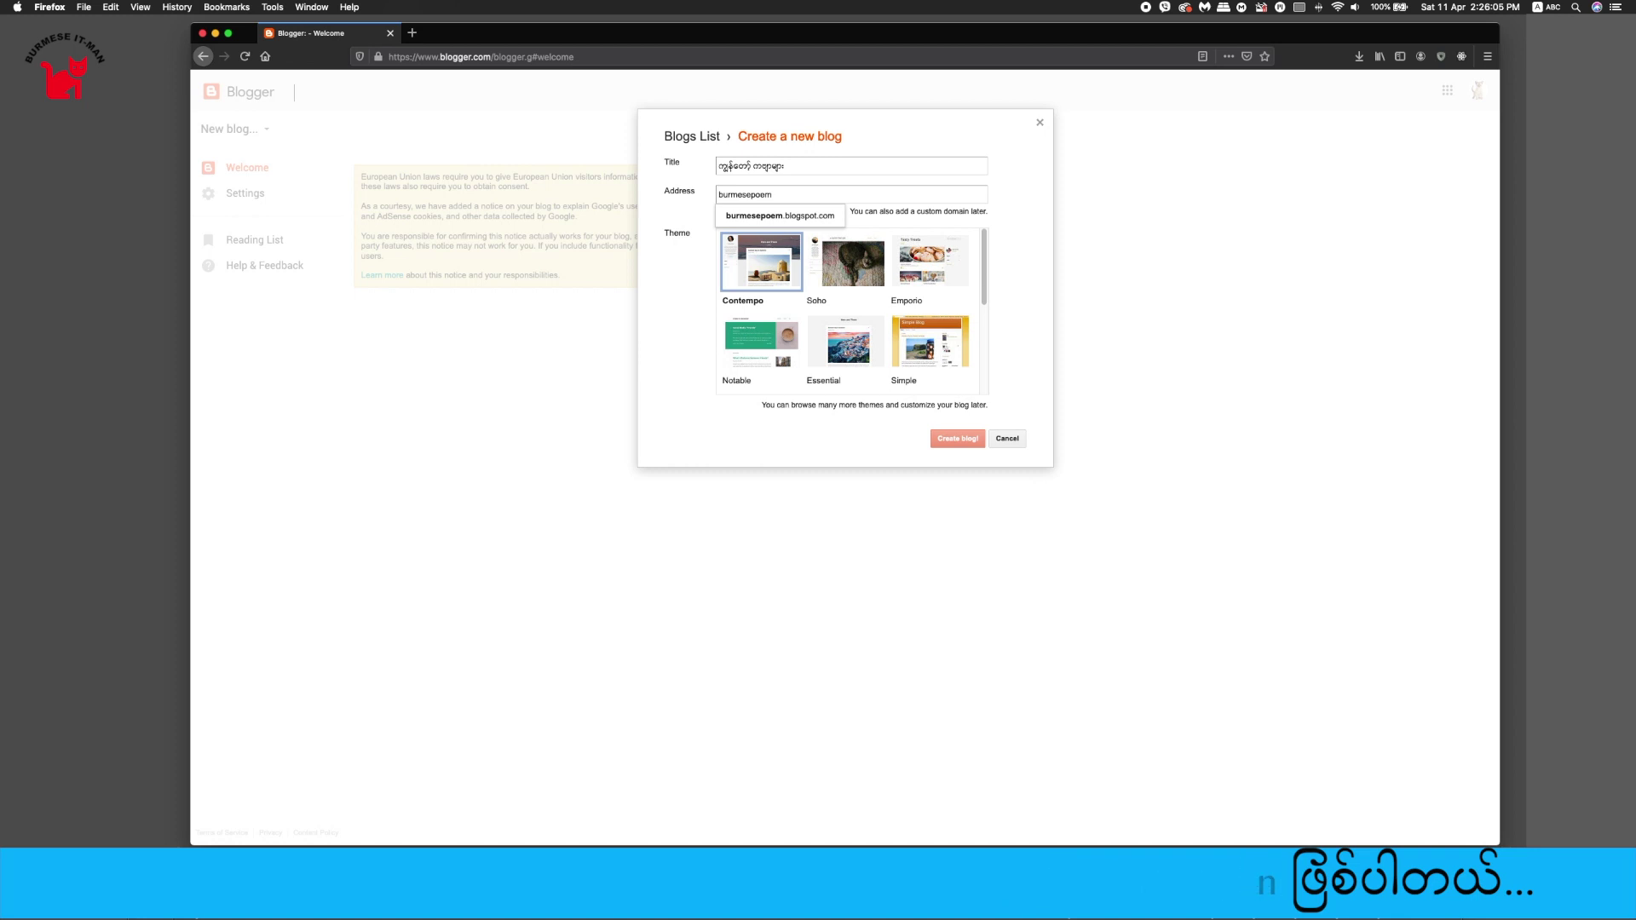
{"action": "type", "text": "s"}
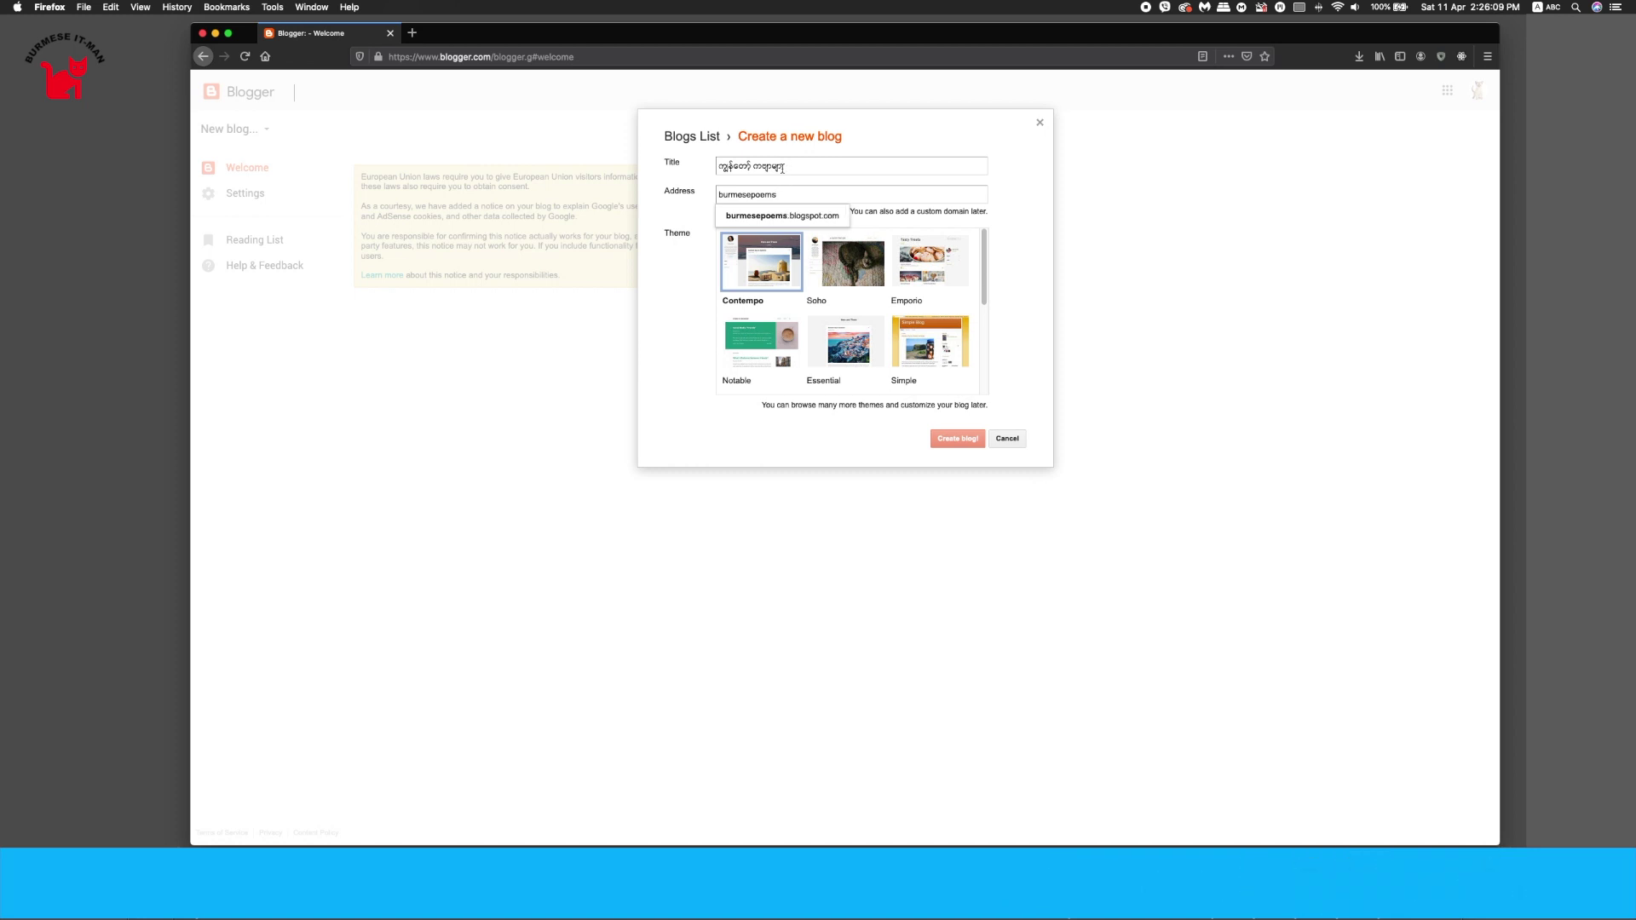
{"action": "left_click", "coordinate": [814, 216]}
{"action": "left_click", "coordinate": [929, 256]}
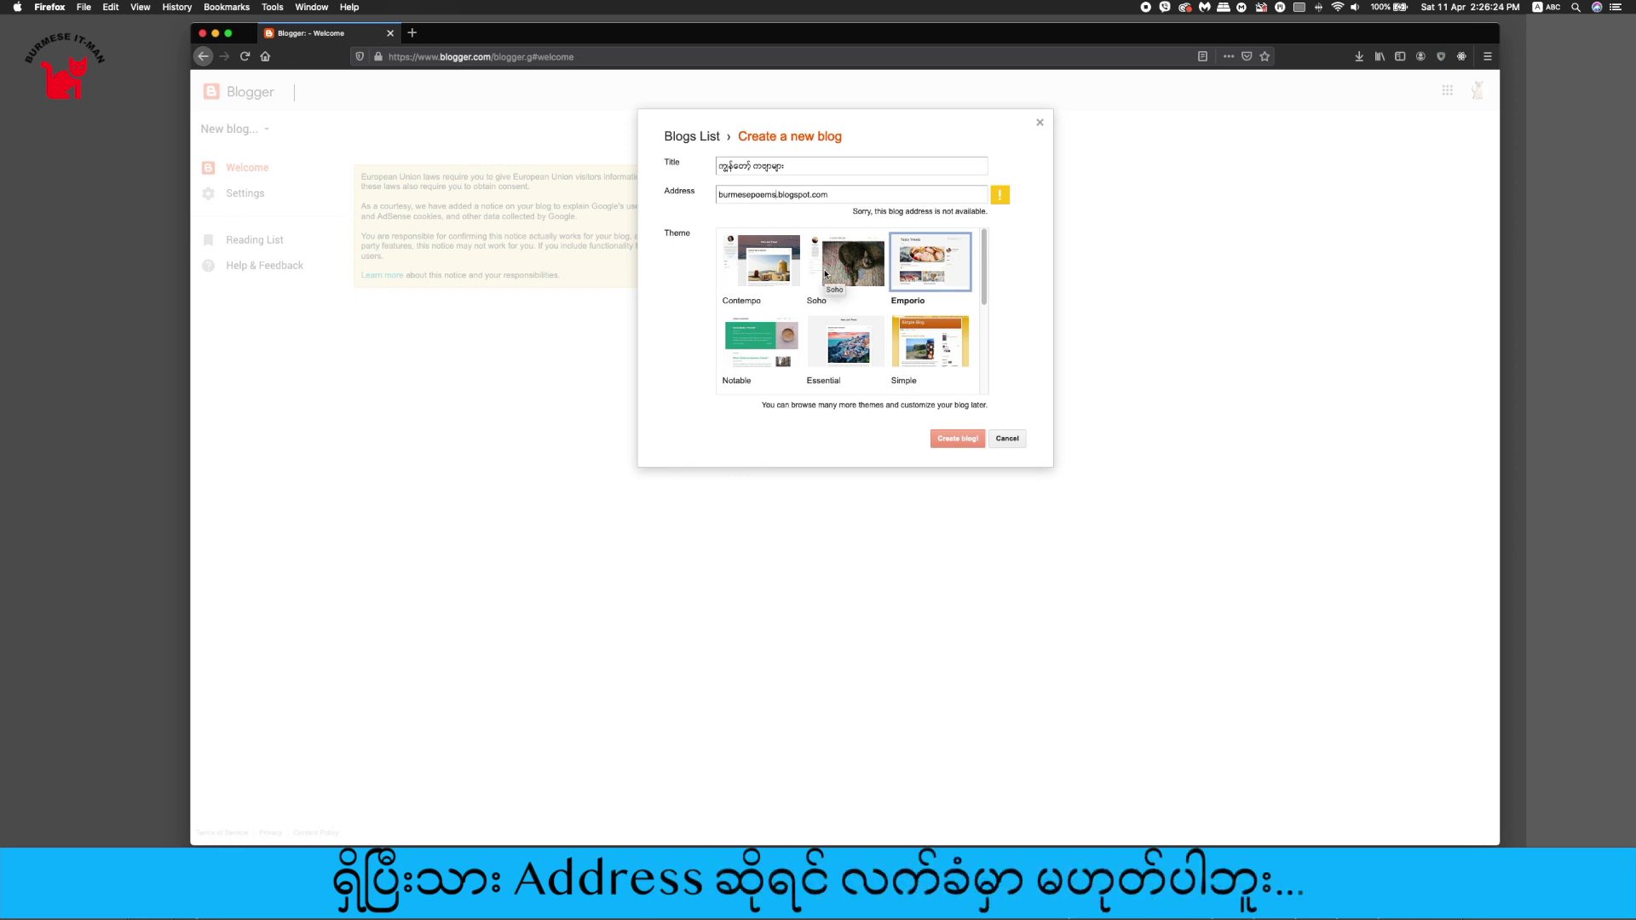
Step: Try mypoems.blogspot.com as the blog address, replacing only the part before "poems"
{"action": "key", "text": "Left"}
{"action": "key", "text": "Left"}
{"action": "key", "text": "Left"}
{"action": "key", "text": "Left"}
{"action": "key", "text": "Left"}
{"action": "key", "text": "shift+Left"}
{"action": "key", "text": "shift+Left"}
{"action": "key", "text": "shift+Left"}
{"action": "key", "text": "shift+Left"}
{"action": "key", "text": "shift+Left"}
{"action": "key", "text": "shift+Left"}
{"action": "key", "text": "shift+Left"}
{"action": "type", "text": "my"}
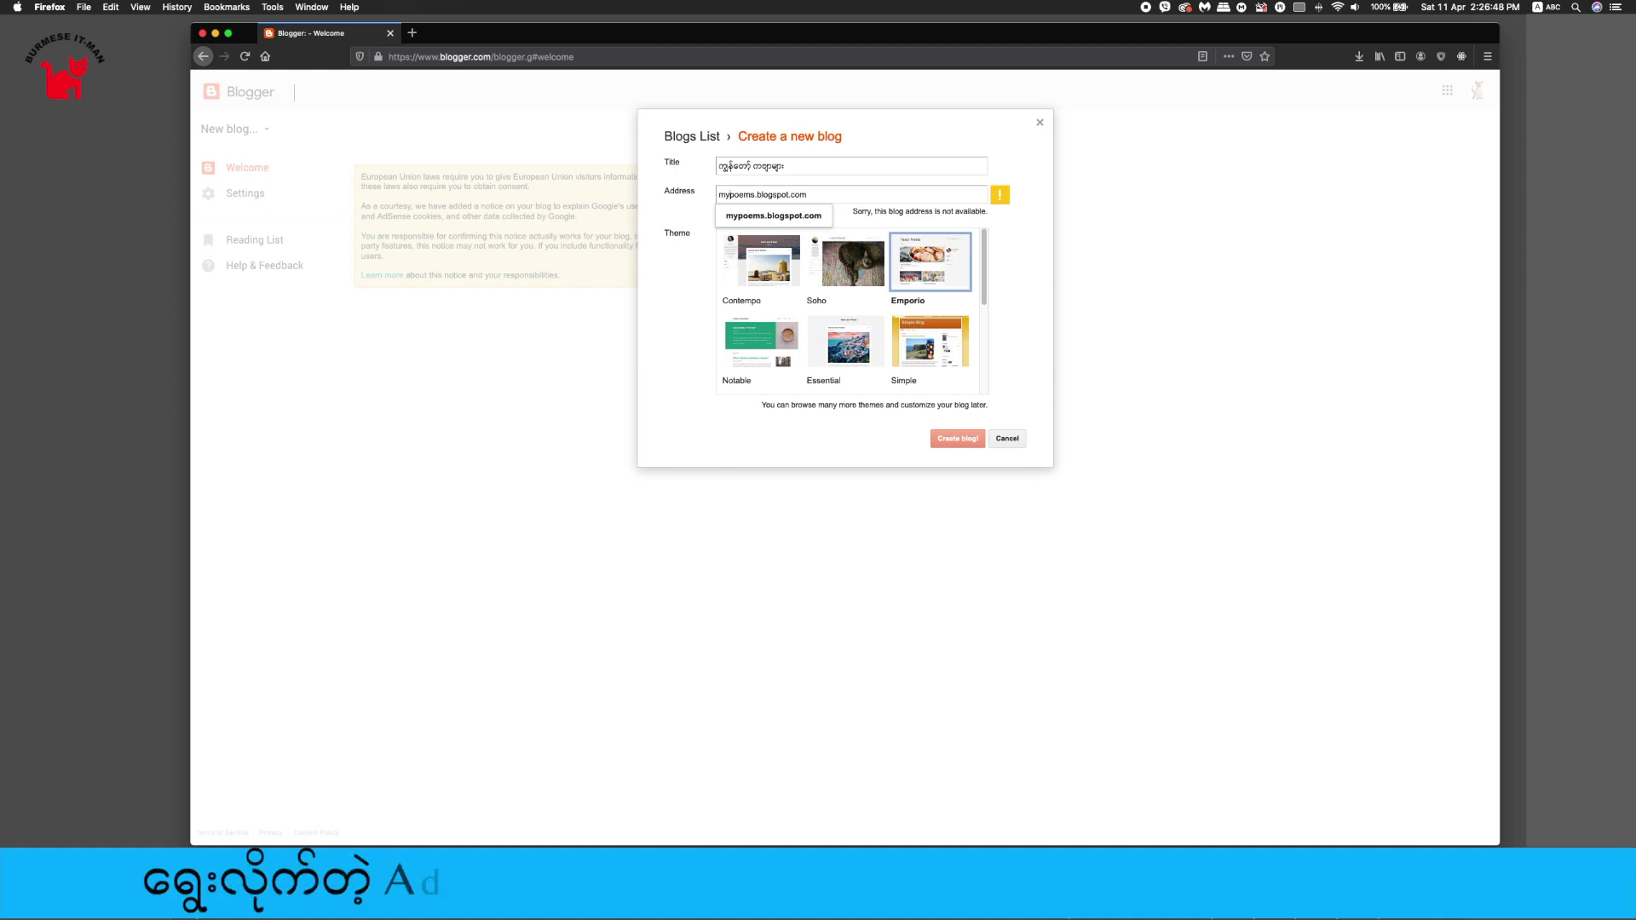
Step: Try the alternative blog addresses thepoemsiwrite.blogspot.com and mylovepoems.blogspot.com
{"action": "key", "text": "BackSpace"}
{"action": "key", "text": "BackSpace"}
{"action": "type", "text": "thepoemsiwrite"}
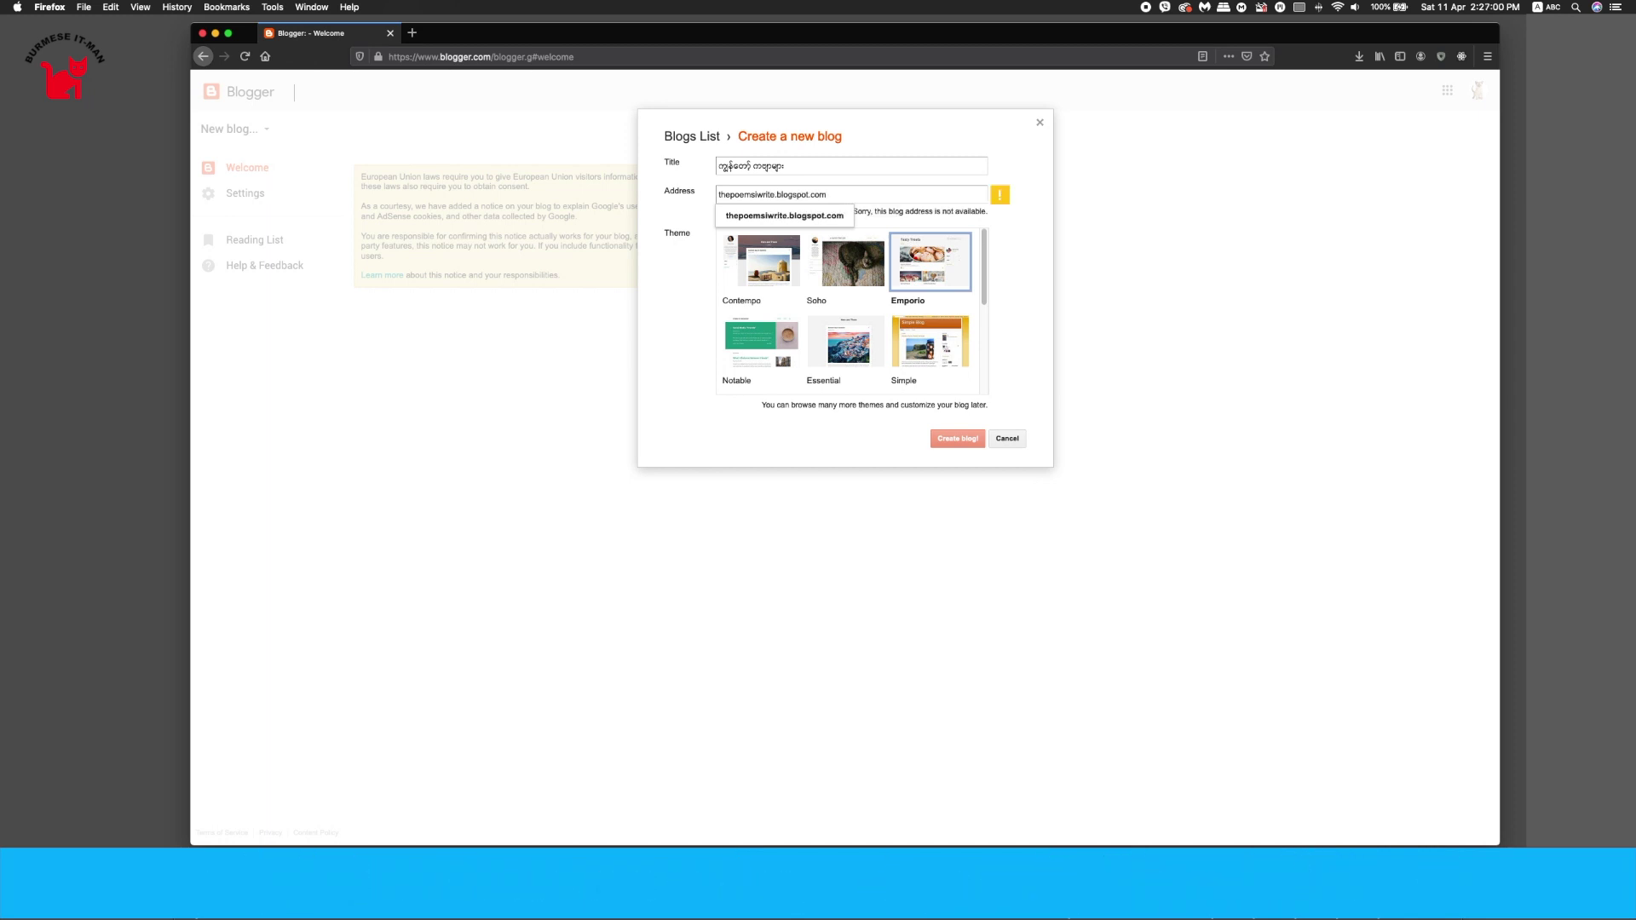
{"action": "left_click_drag", "start_coordinate": [772, 195], "coordinate": [718, 195]}
{"action": "type", "text": "mylovepoems"}
Step: Set the blog address to myanmarkabyars.blogspot.com
{"action": "left_click_drag", "start_coordinate": [770, 194], "coordinate": [718, 194]}
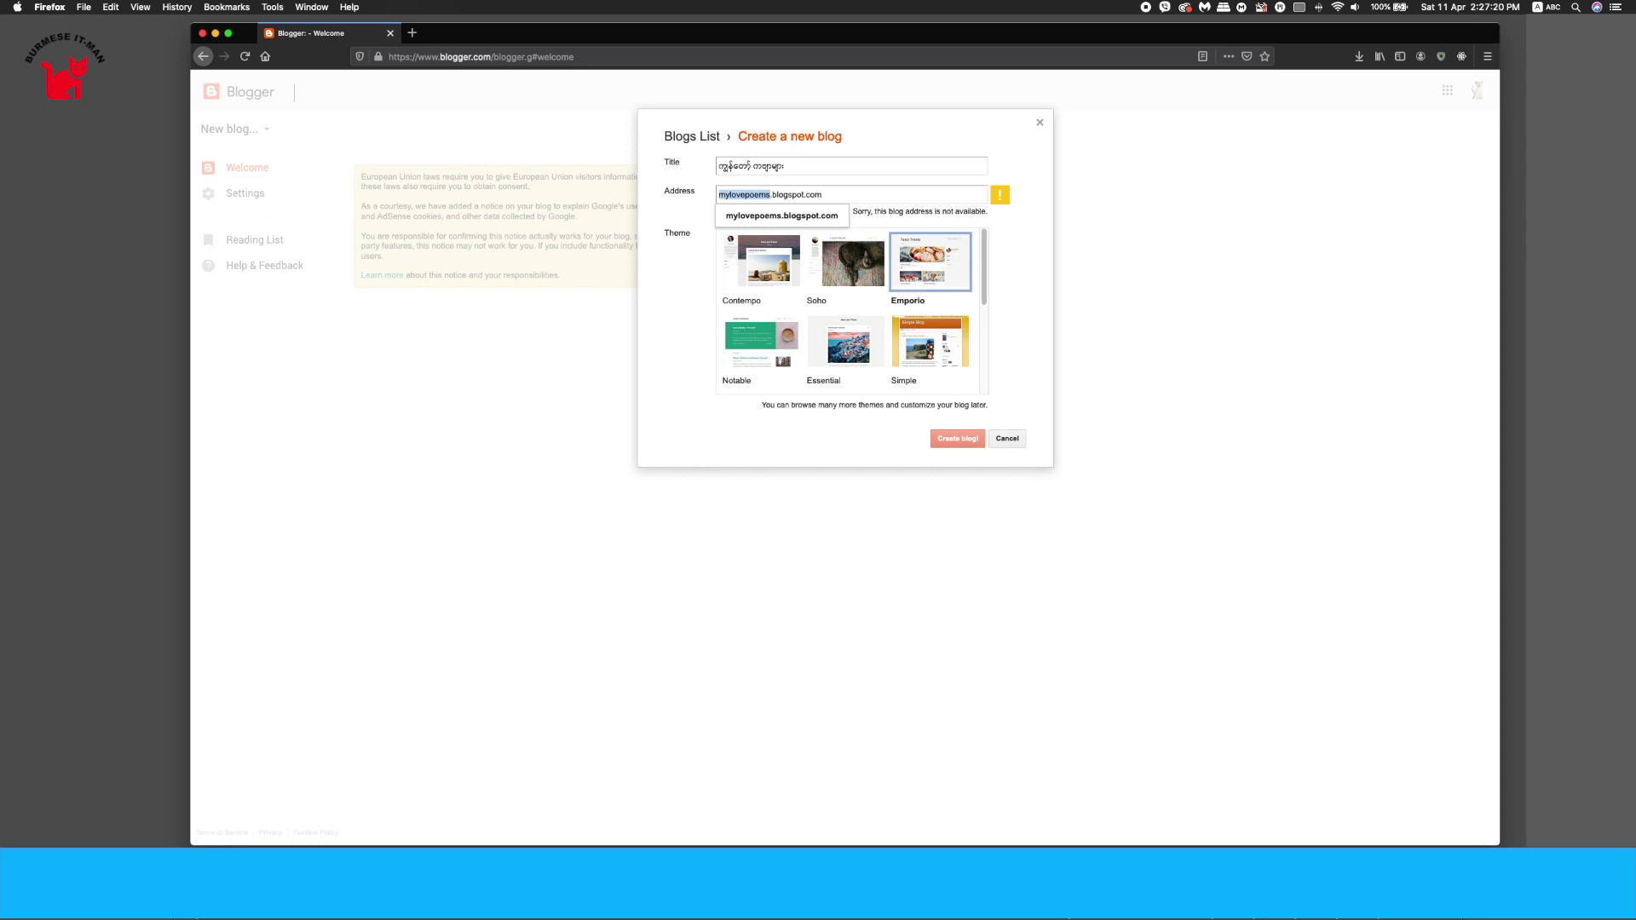
{"action": "type", "text": "myanmarkabyars"}
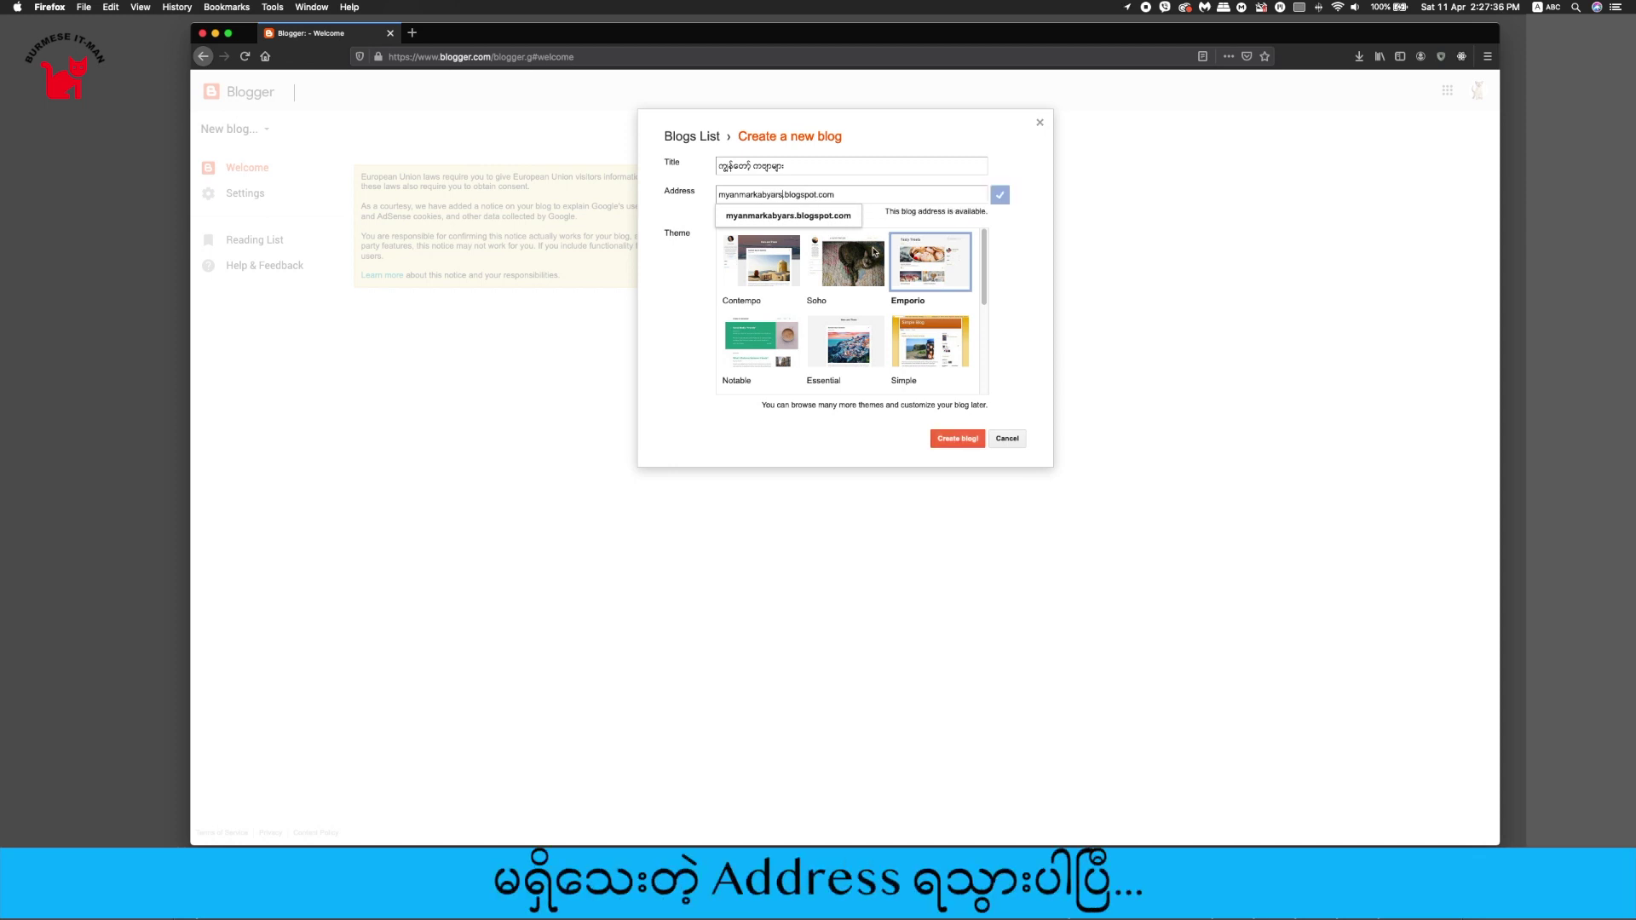
{"action": "left_click", "coordinate": [816, 223]}
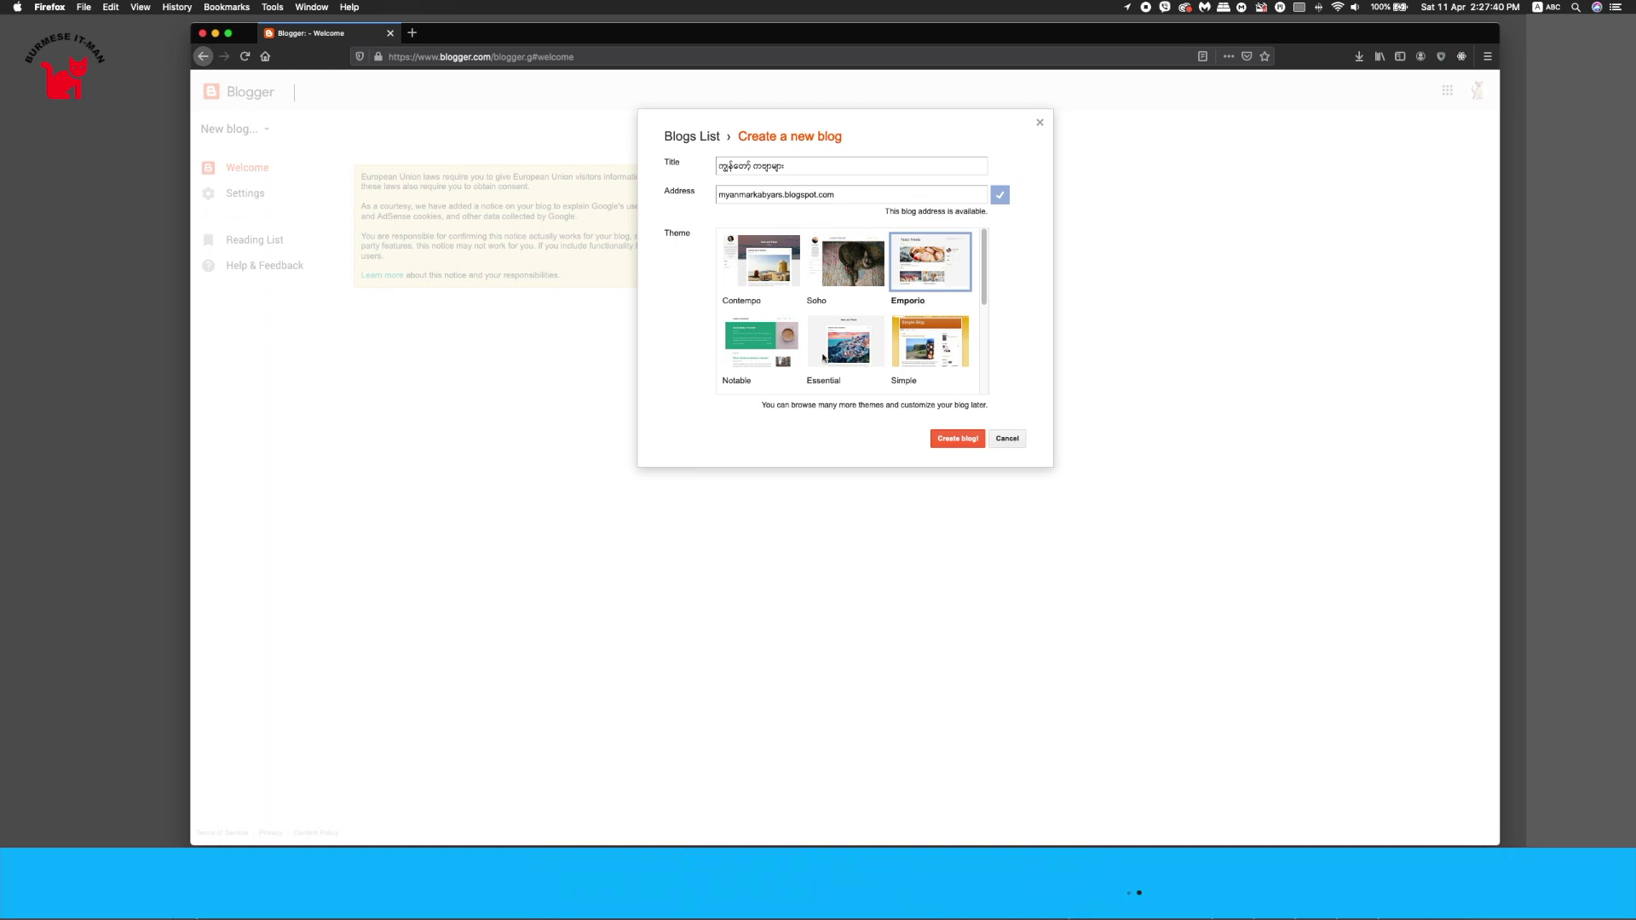
Step: Look through the available themes, choose Notable, and create the blog
{"action": "left_click", "coordinate": [780, 362]}
{"action": "scroll", "coordinate": [986, 303], "scroll_direction": "down", "scroll_amount": 2}
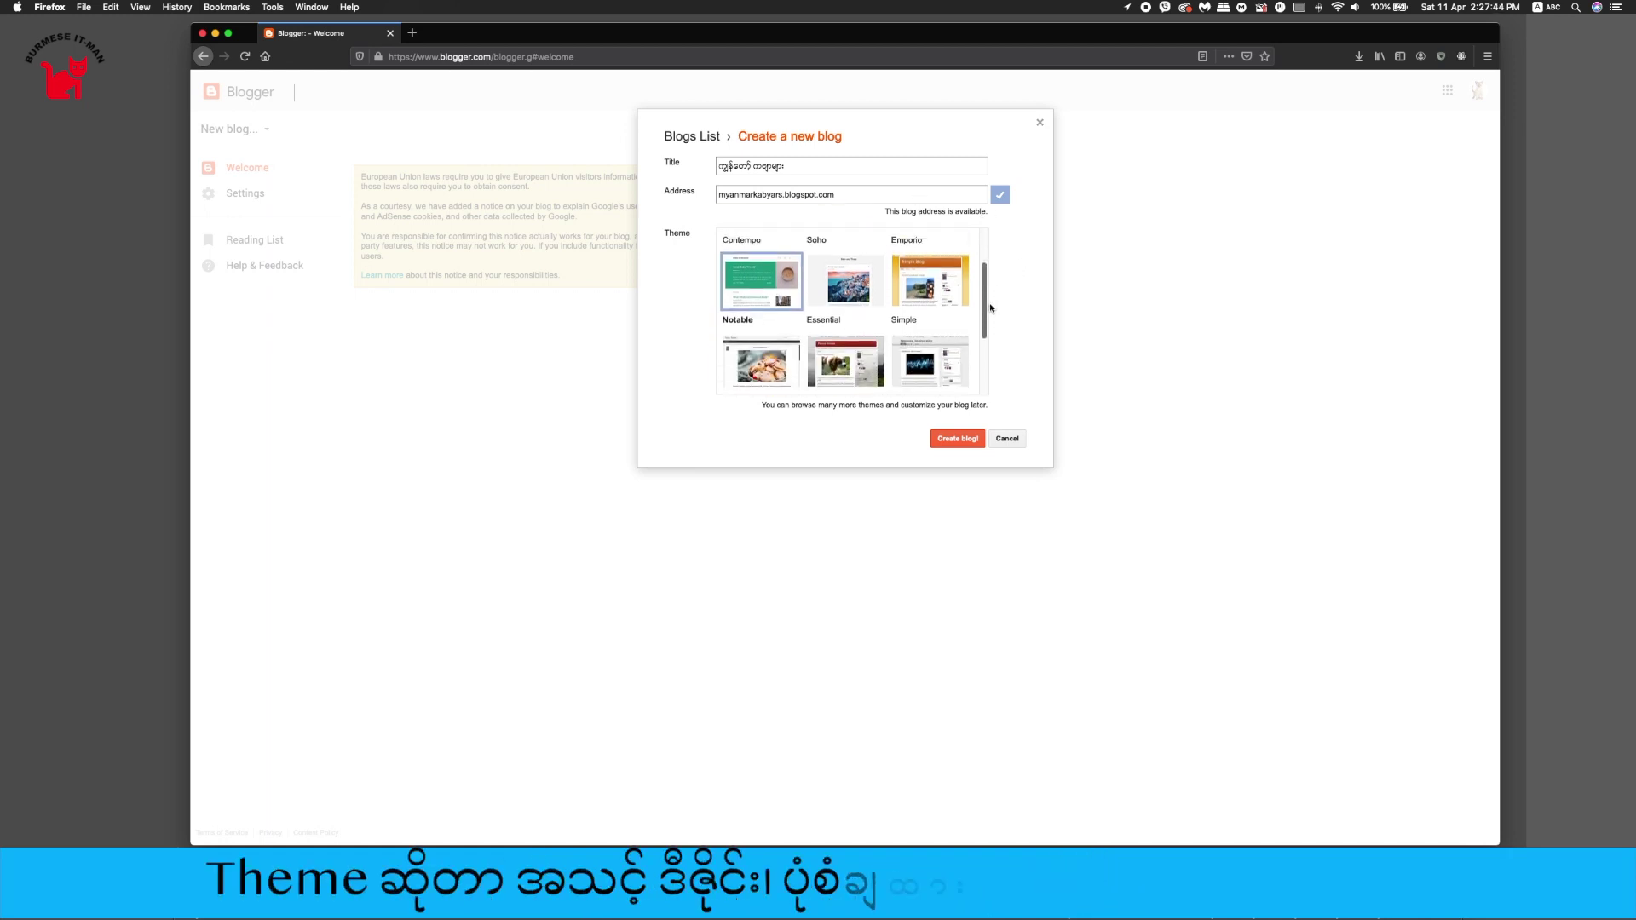
{"action": "scroll", "coordinate": [991, 308], "scroll_direction": "down", "scroll_amount": 3}
{"action": "left_click", "coordinate": [773, 355]}
{"action": "left_click", "coordinate": [844, 345]}
{"action": "left_click_drag", "start_coordinate": [986, 341], "coordinate": [986, 256]}
{"action": "left_click", "coordinate": [775, 340]}
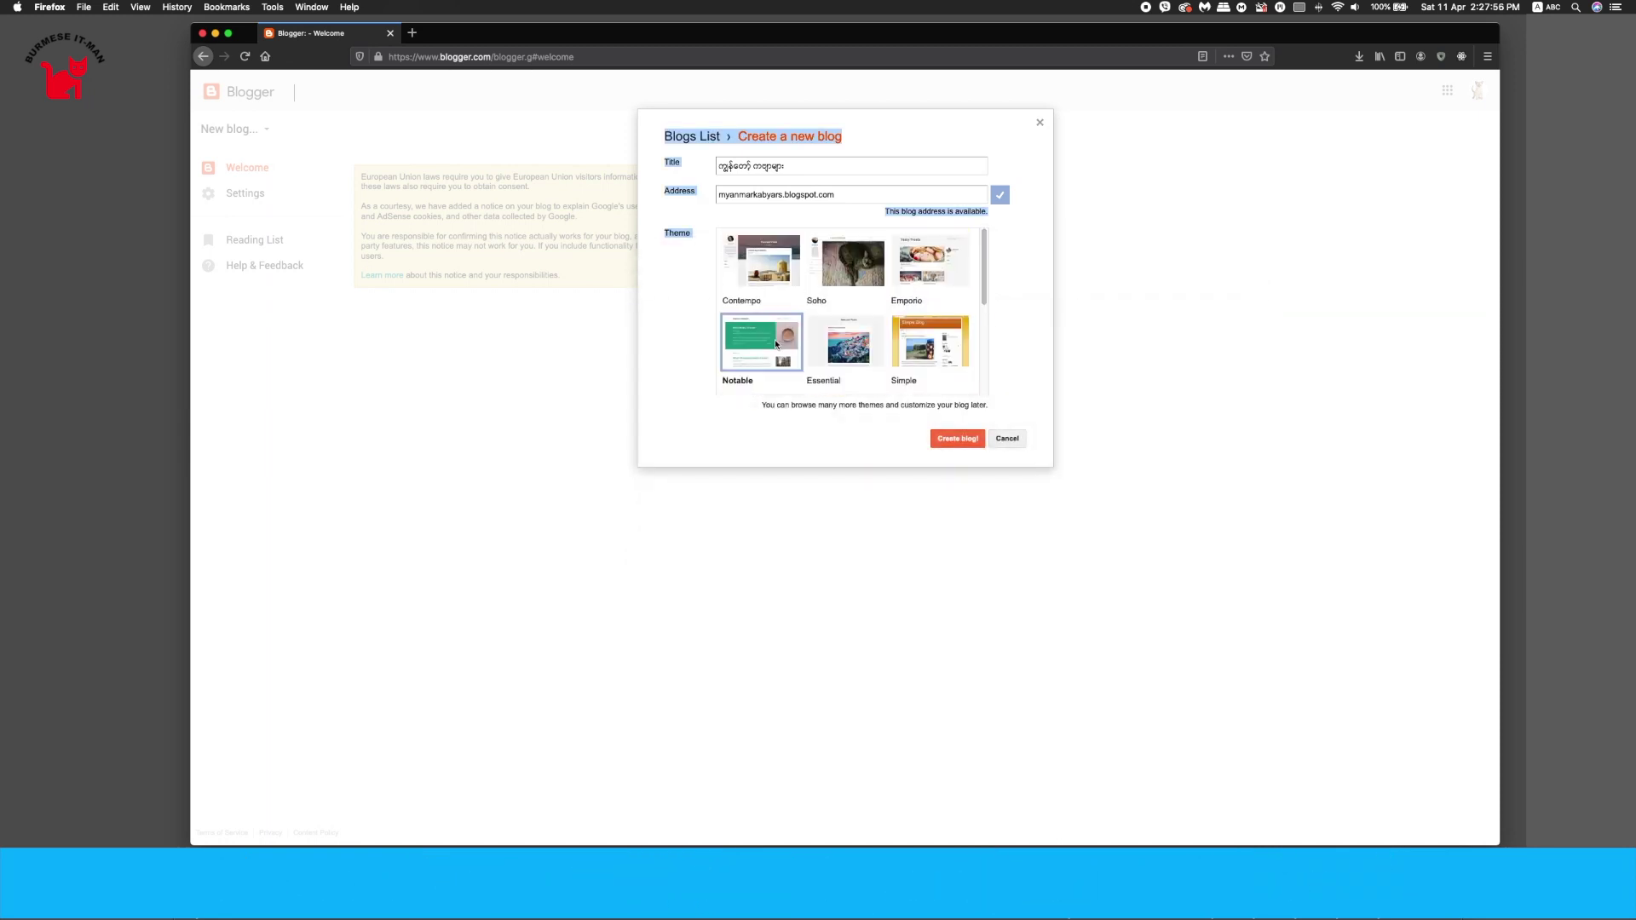
{"action": "left_click", "coordinate": [956, 445]}
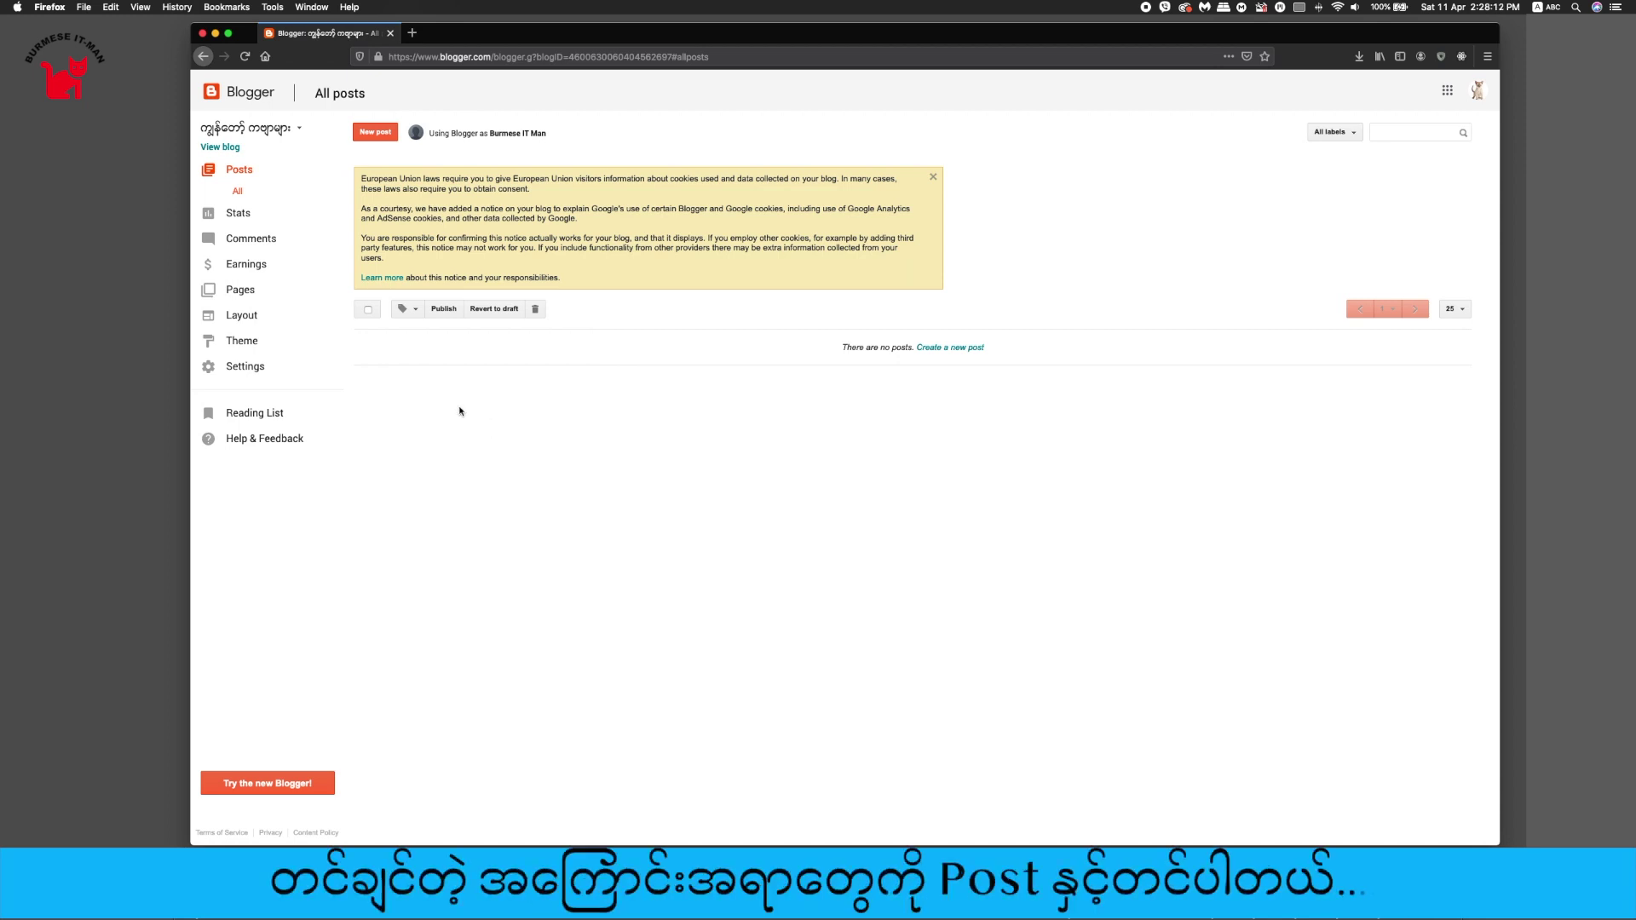
Step: Create a new post and title it "ကိုဗစ်-၁၉ ကဗျာ" using the Burmese input source
{"action": "left_click", "coordinate": [372, 133]}
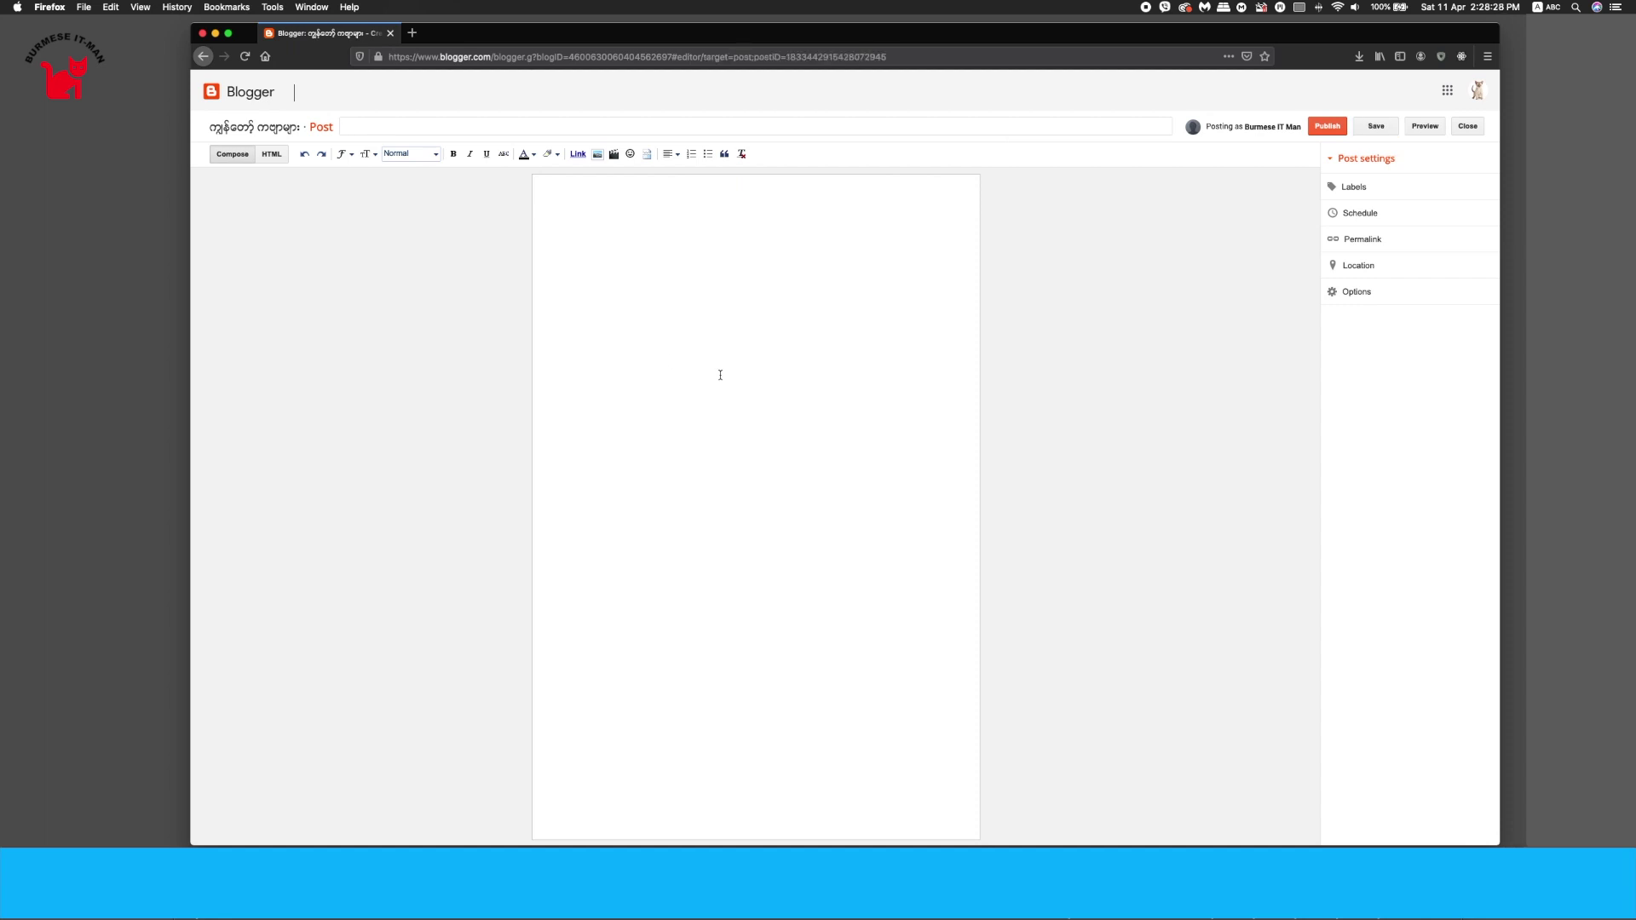
{"action": "key", "text": "ctrl+space"}
{"action": "type", "text": "ကိ"}
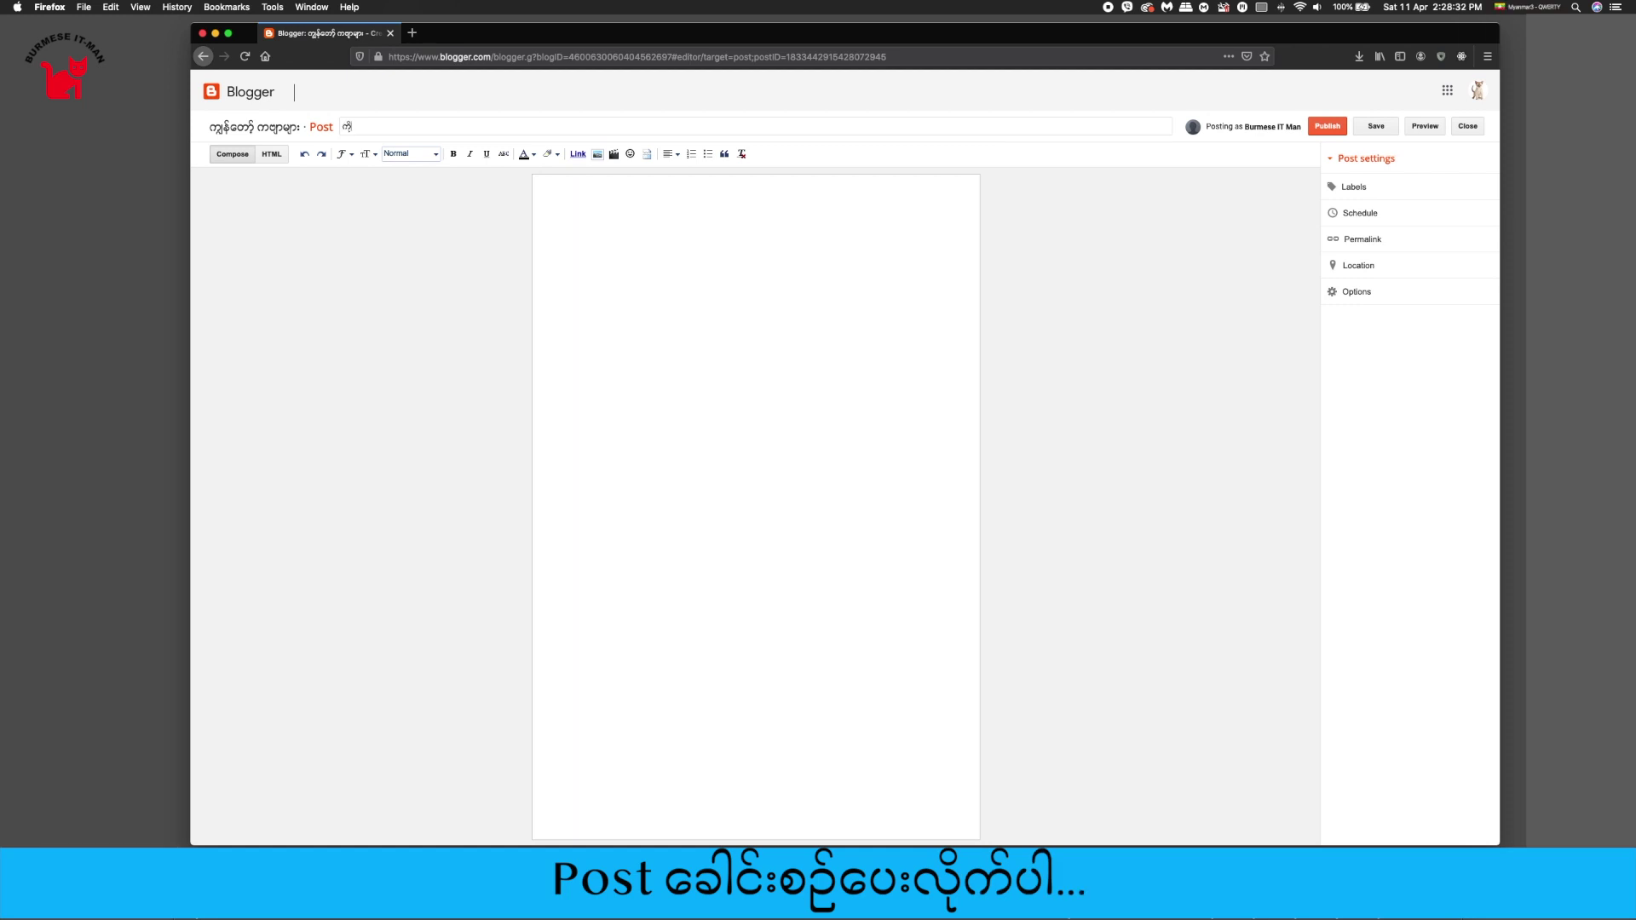
{"action": "type", "text": "ုဗစ်-၁၉"}
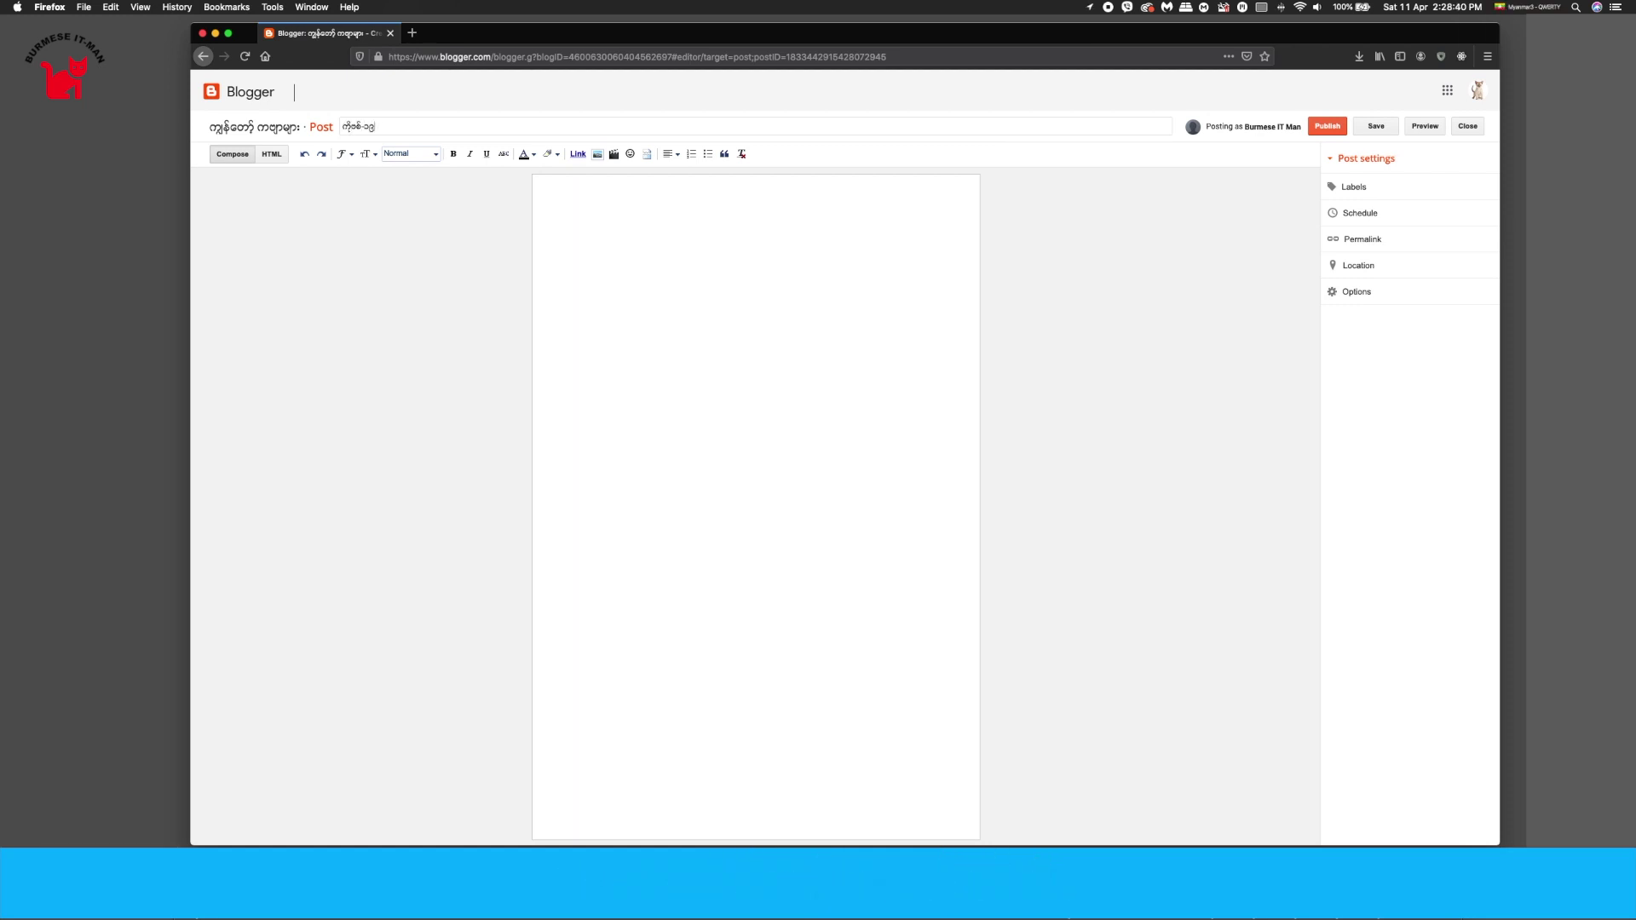
{"action": "type", "text": " ကမ္ဘာ"}
Step: Enter the heading "ကိုဗစ်-၁၉ ကဗျာ" in the post body in Compose mode
{"action": "left_click", "coordinate": [683, 290]}
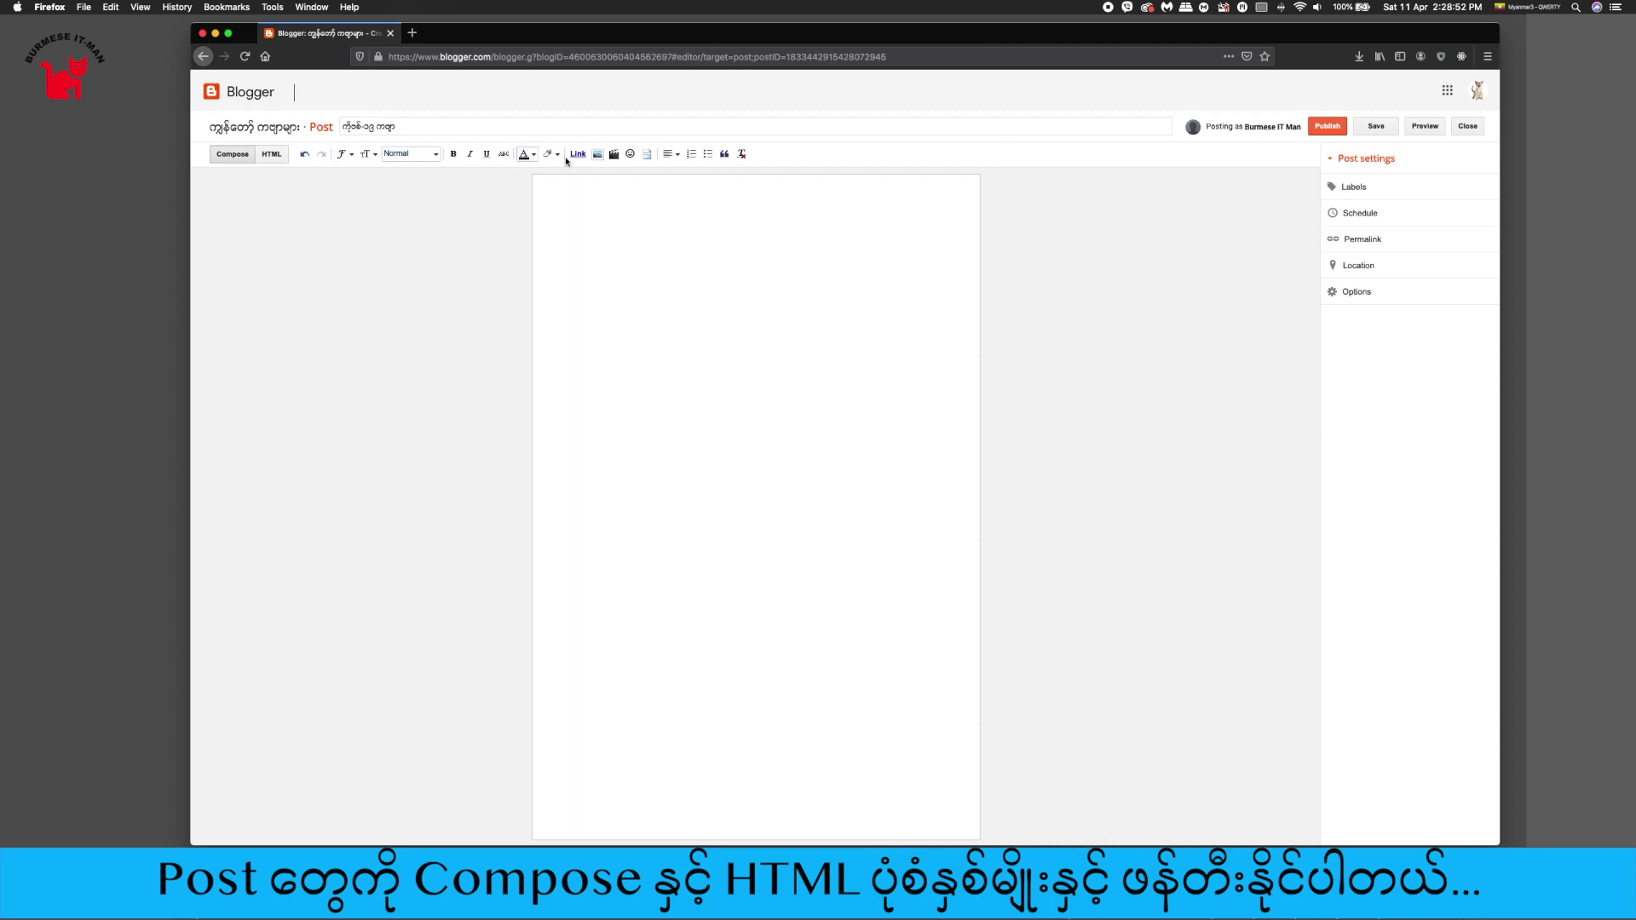
{"action": "left_click", "coordinate": [272, 154]}
{"action": "left_click", "coordinate": [232, 154]}
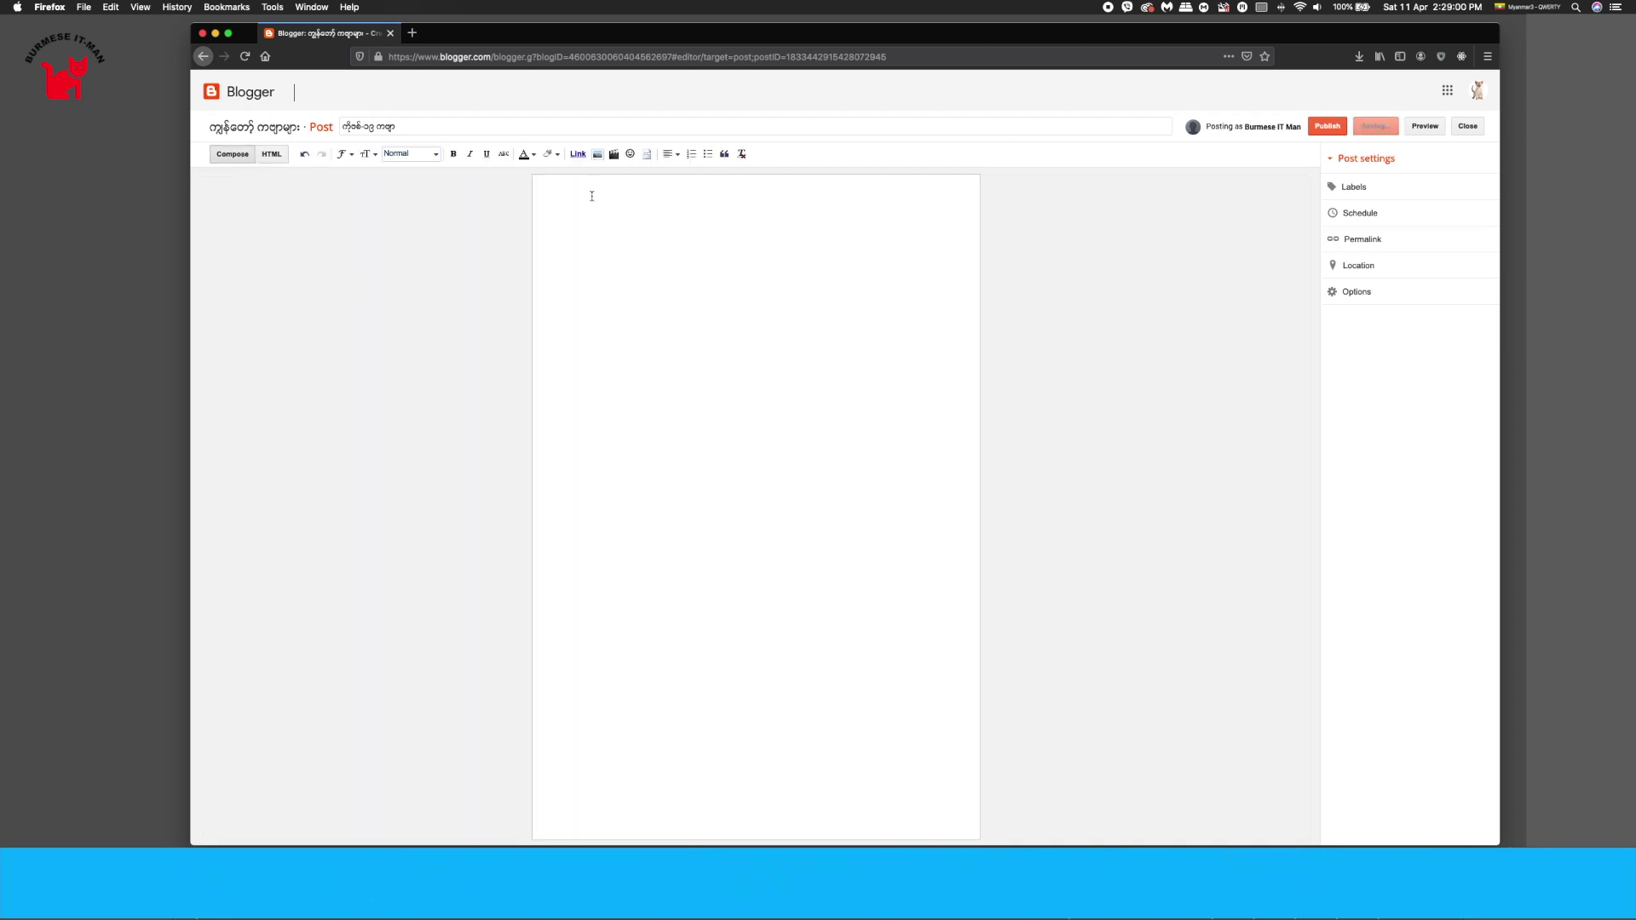
{"action": "type", "text": "ကိုဗစ်-၁၉ ကဗျာ"}
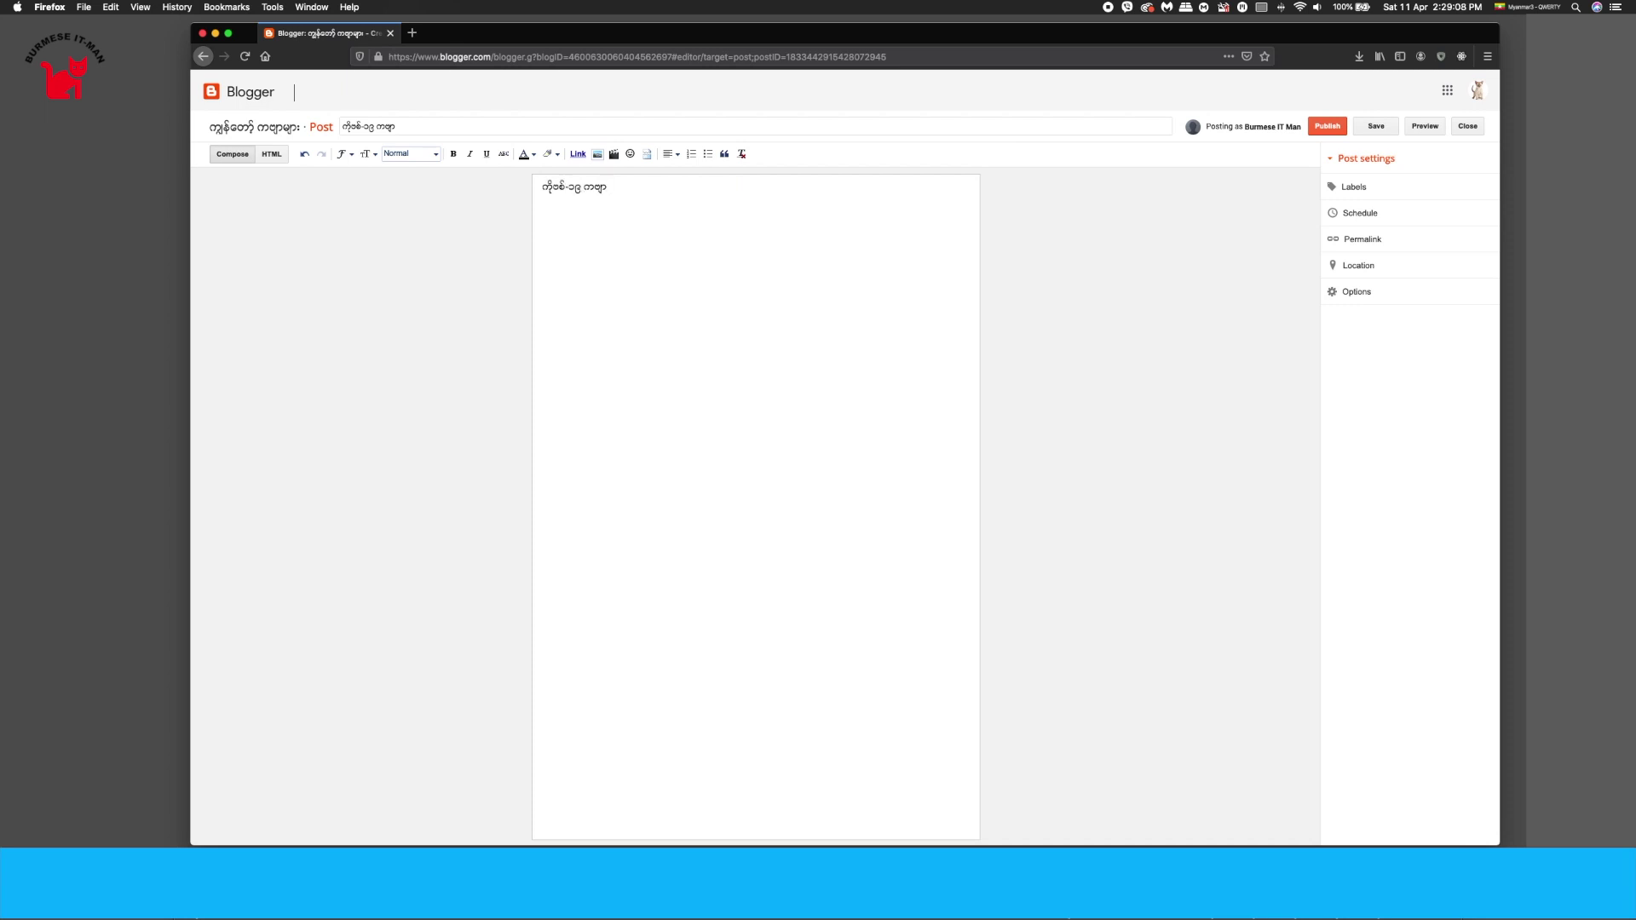
Step: Center the heading line in the post body
{"action": "key", "text": "super+a"}
{"action": "left_click", "coordinate": [669, 153]}
{"action": "left_click", "coordinate": [679, 187]}
Step: Set the centered heading's text size to Large
{"action": "key", "text": "super+a"}
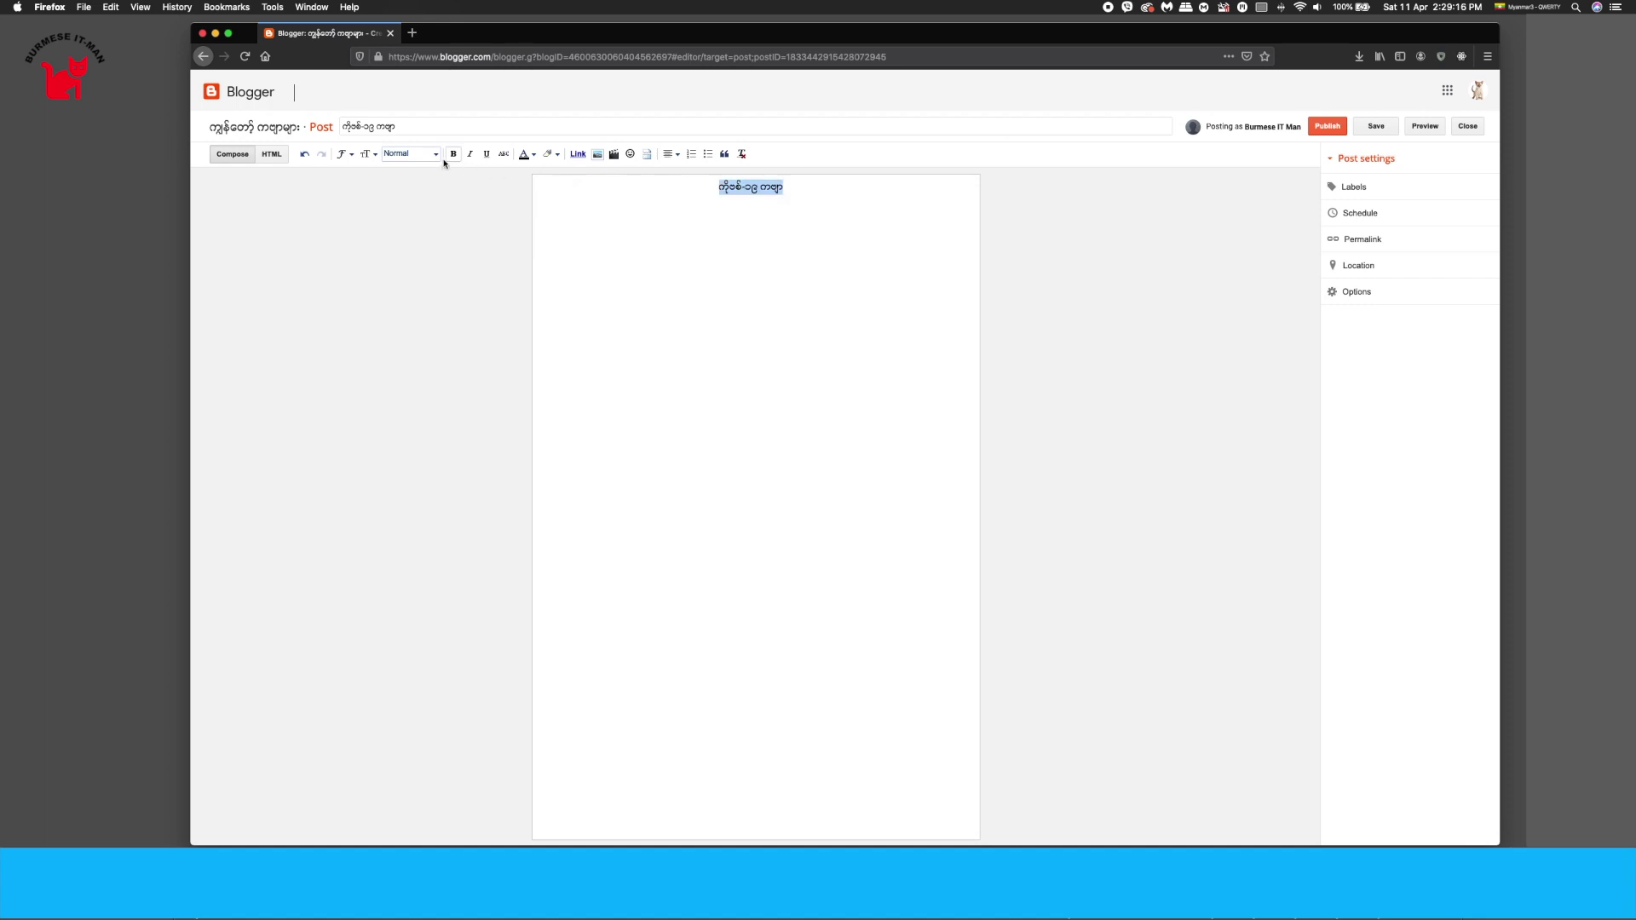
{"action": "left_click", "coordinate": [368, 153]}
{"action": "left_click", "coordinate": [383, 204]}
{"action": "left_click", "coordinate": [369, 154]}
{"action": "left_click", "coordinate": [391, 223]}
{"action": "left_click", "coordinate": [751, 293]}
{"action": "left_click", "coordinate": [670, 153]}
{"action": "left_click", "coordinate": [679, 187]}
{"action": "left_click", "coordinate": [368, 154]}
{"action": "left_click", "coordinate": [411, 221]}
Step: Set the heading's text size to Largest
{"action": "left_click_drag", "start_coordinate": [801, 190], "coordinate": [530, 182]}
{"action": "left_click", "coordinate": [368, 154]}
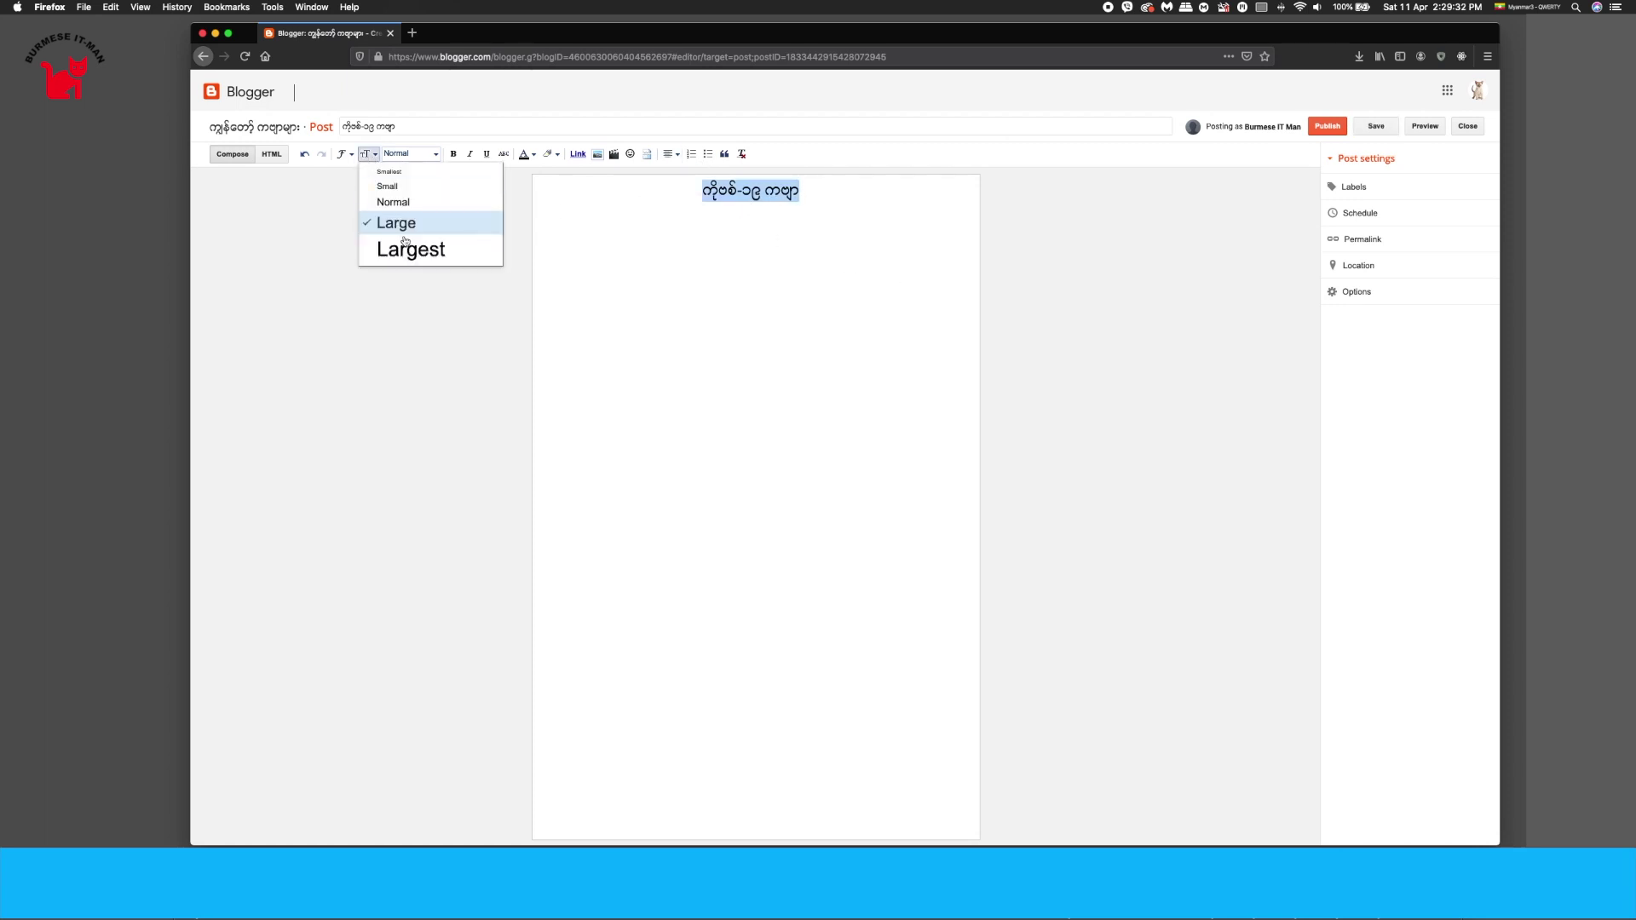
{"action": "left_click", "coordinate": [400, 247]}
{"action": "left_click", "coordinate": [770, 259]}
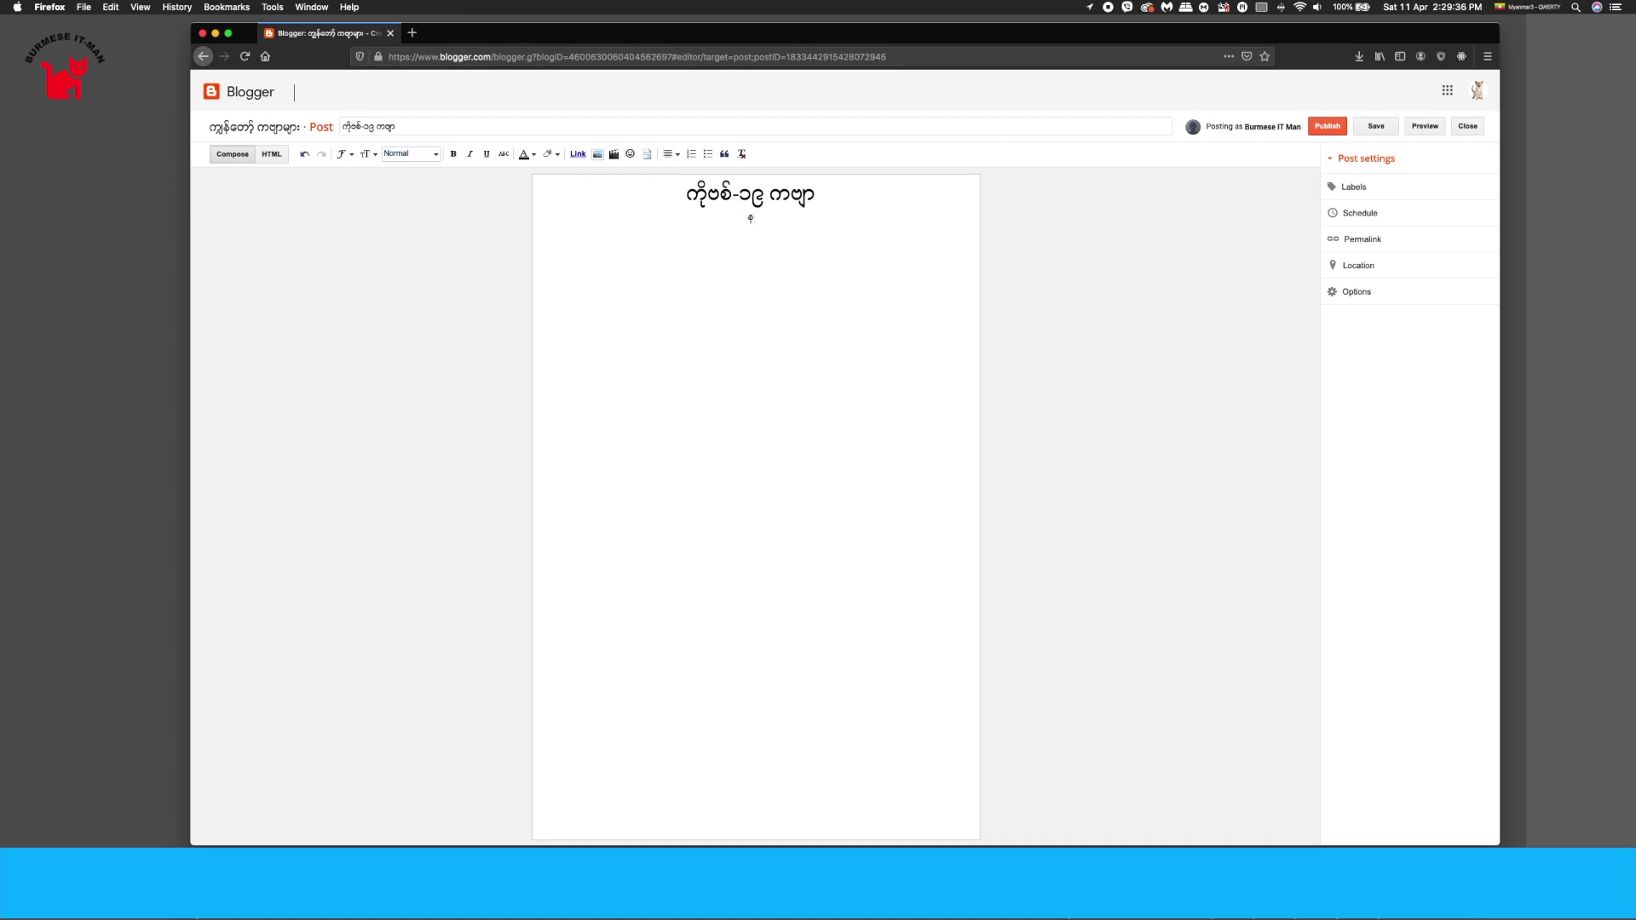
Step: Below the heading, add the lines "လက်ဆေးပါ" and "လိုအပ်မှ အပြင်သွားပါ" in a smaller text size
{"action": "left_click", "coordinate": [369, 153]}
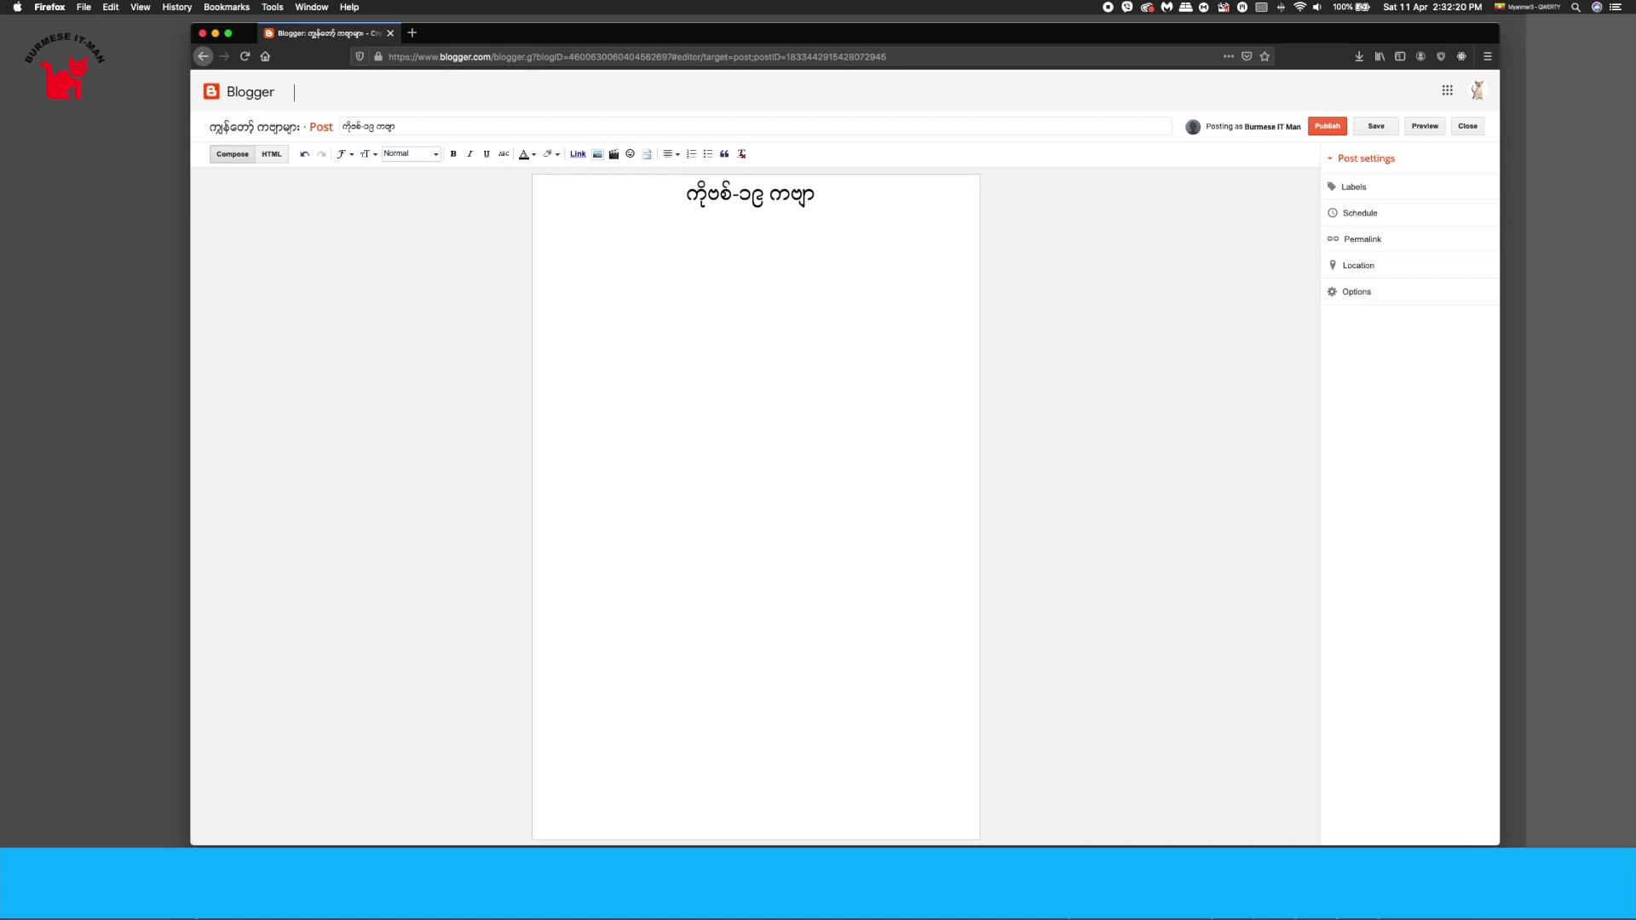
{"action": "type", "text": "လက်ဆေးပါ "}
{"action": "type", "text": "လိုအပ်မှ အပ"}
{"action": "type", "text": "ြင်သွားပါ"}
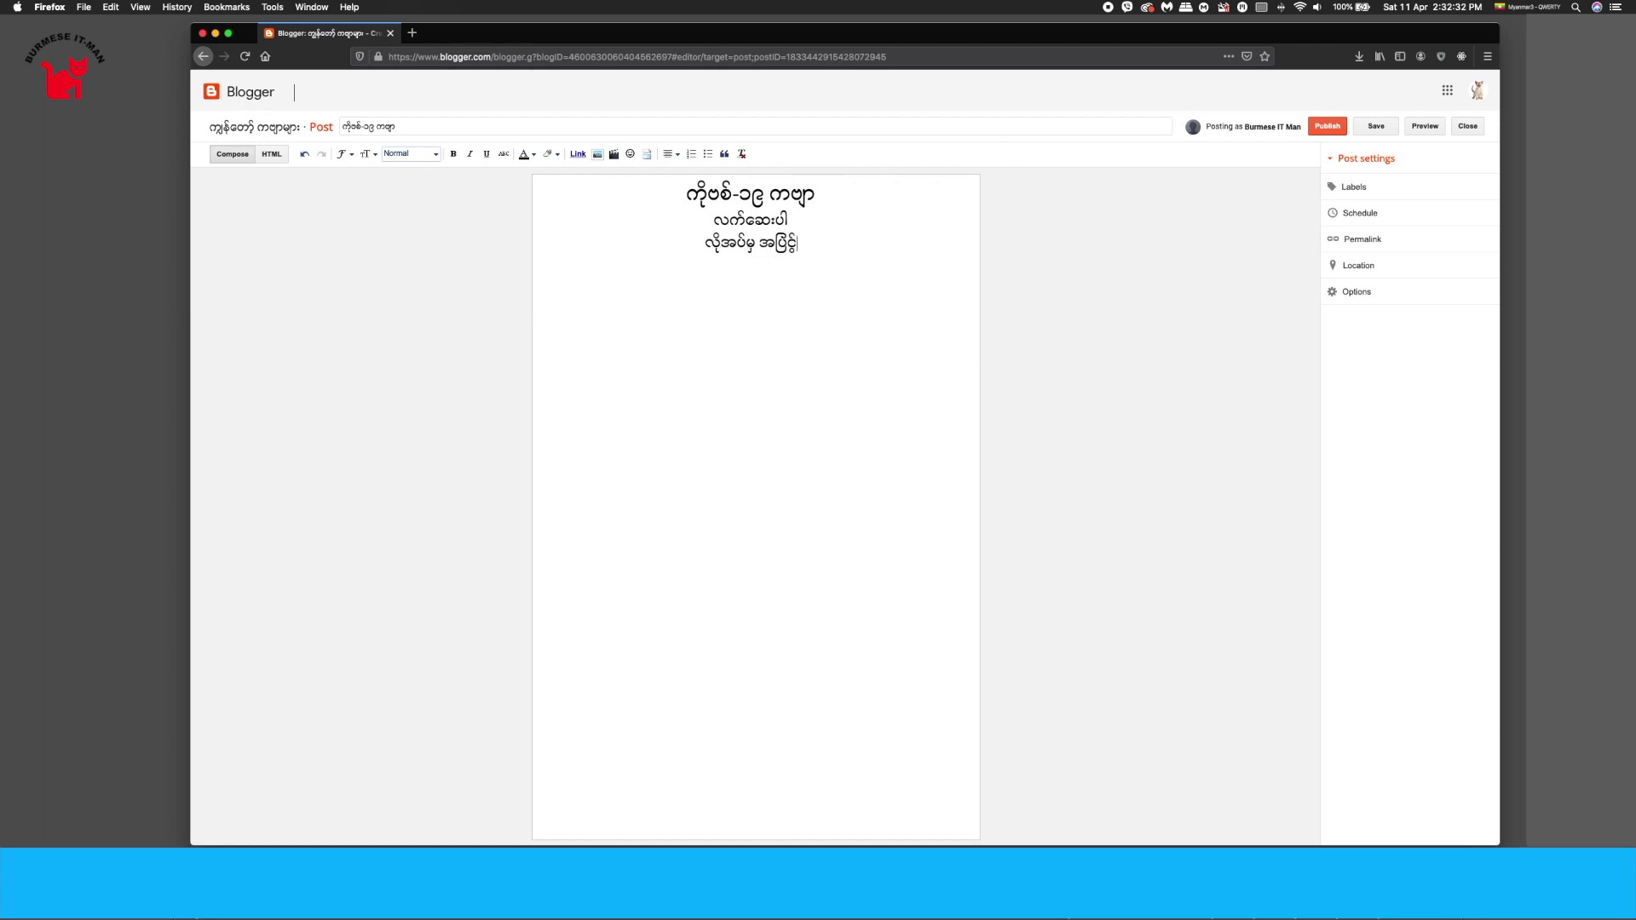
{"action": "key", "text": "Return"}
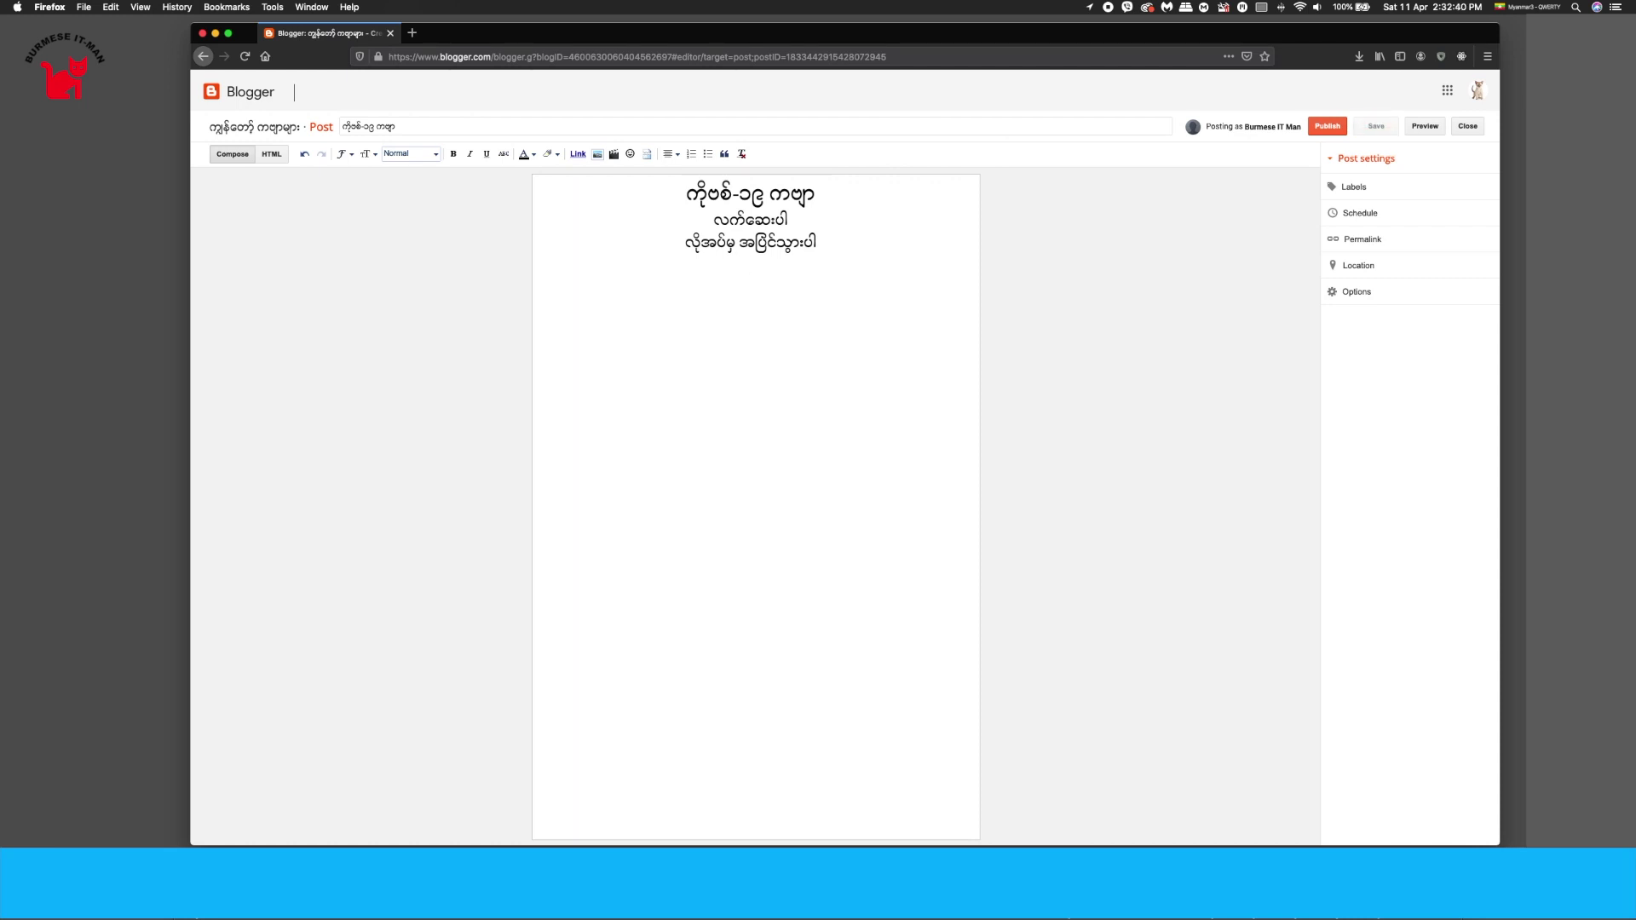
Step: Add the poem lines "ကျမ္မာအောင်နေပါ" and "အိပ်ရေးဝဝအိပ်ပါ" below the existing lines
{"action": "type", "text": "ကျမ္မာအောင်နေပါ အိပ်ရေးဝဝအိပ်ပ"}
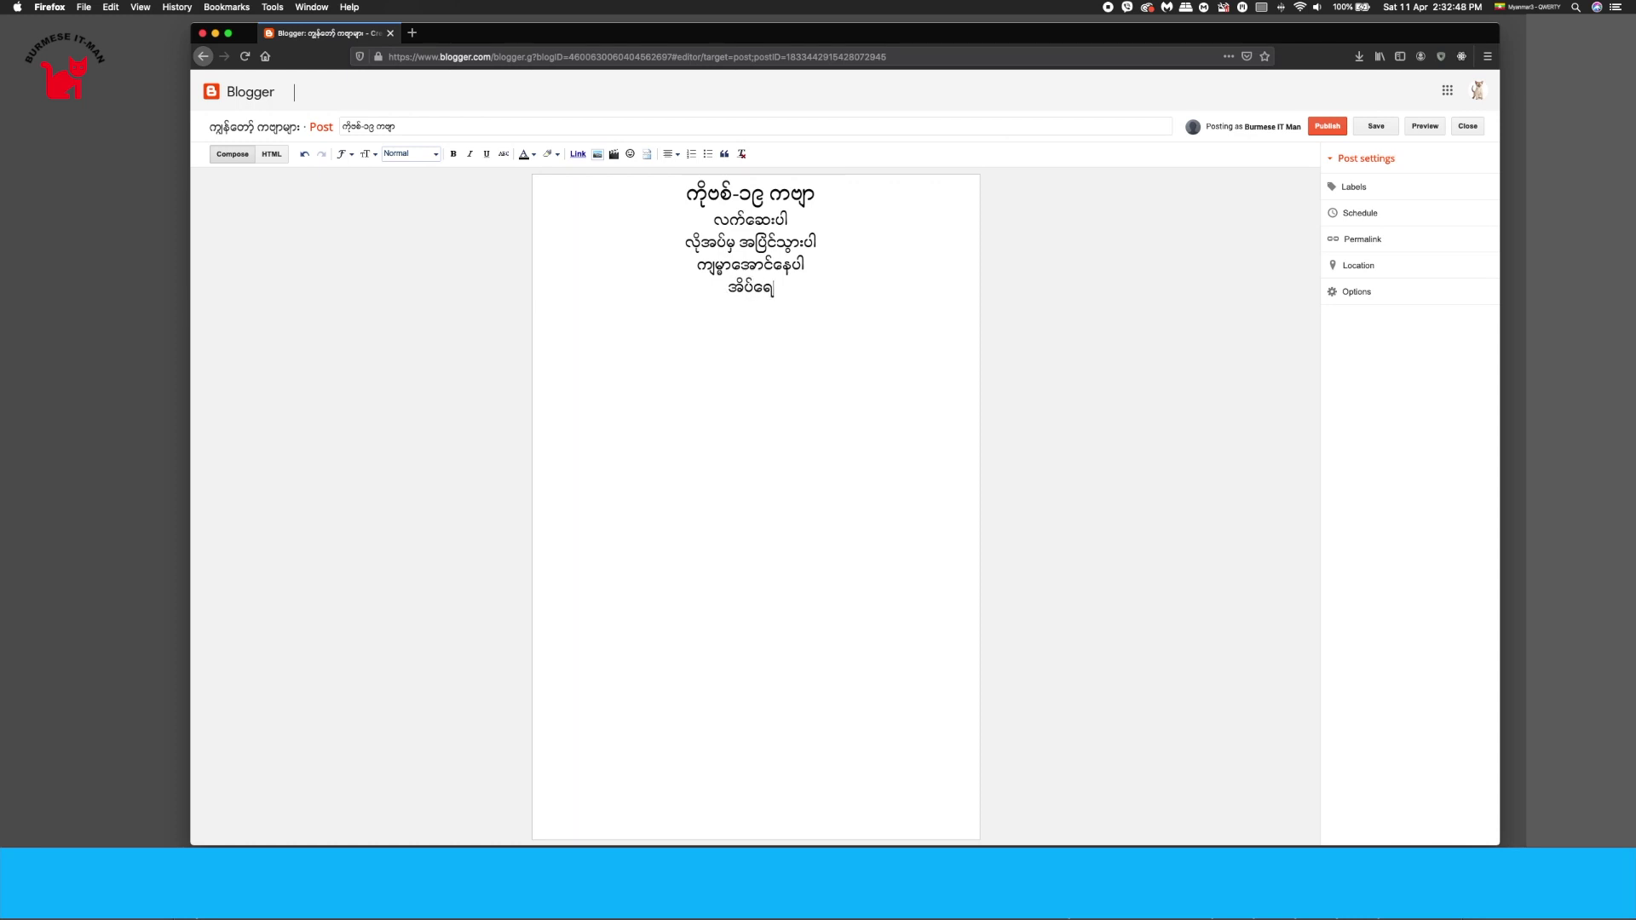
{"action": "type", "text": "ါ"}
{"action": "key", "text": "Return"}
Step: Add the sentence "အဟာရပြည့်သော အစားအစာများကို စားသုံးပါ။" to the poem, split over three lines after "အဟာရပြည့်သော" and "အစားအစာများကို"
{"action": "type", "text": "အဟာရပြည့်"}
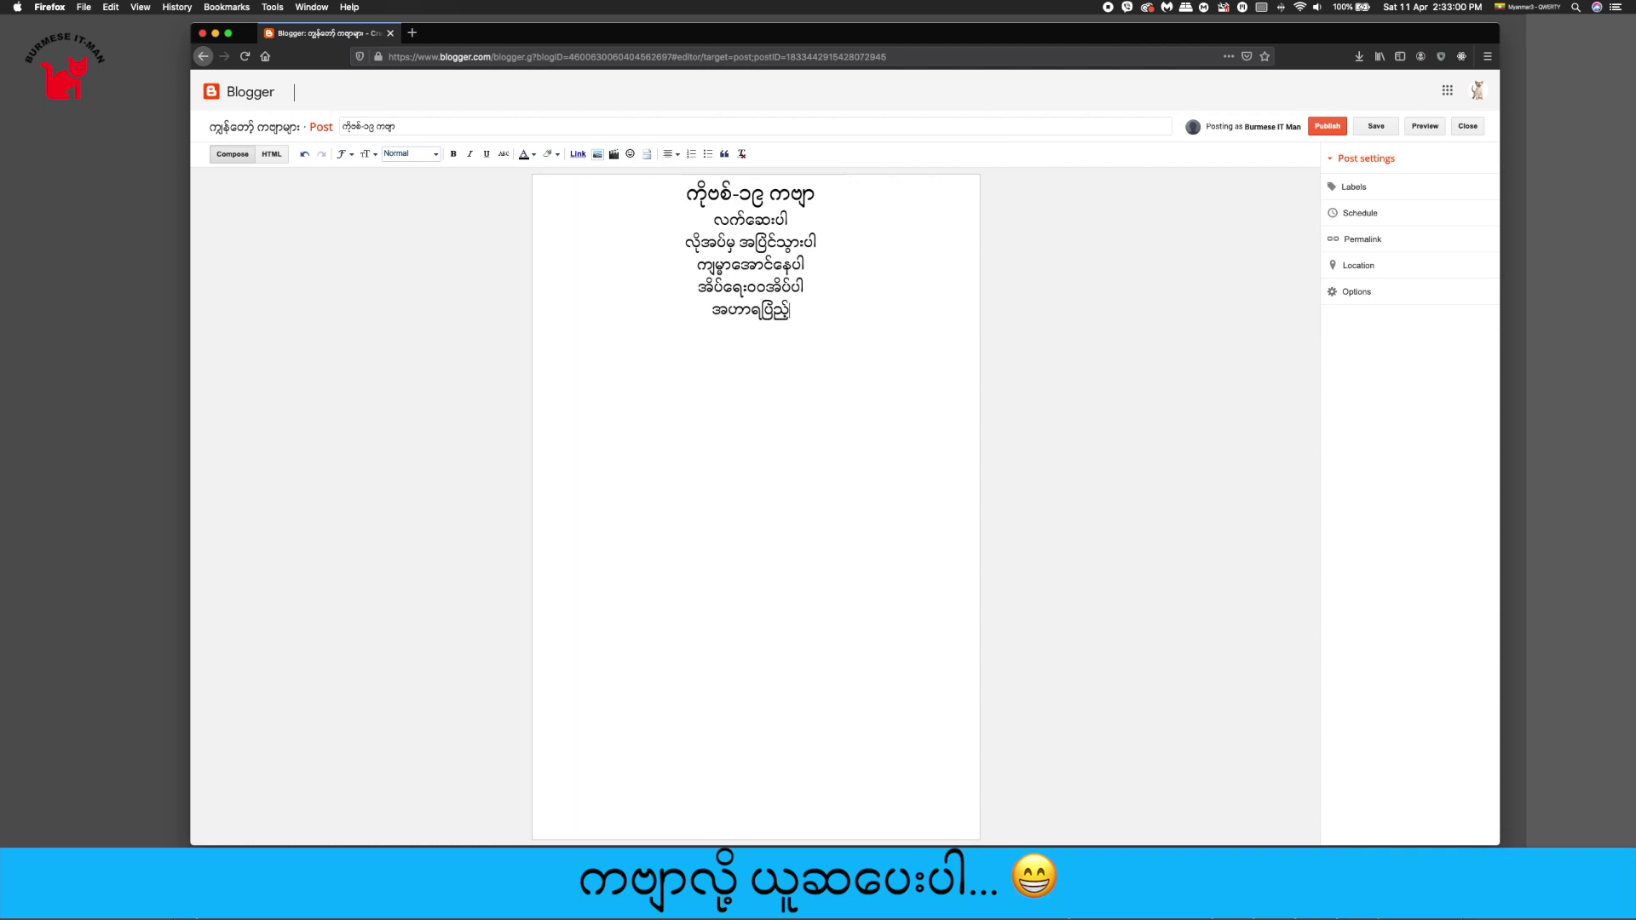
{"action": "type", "text": "သော အစား"}
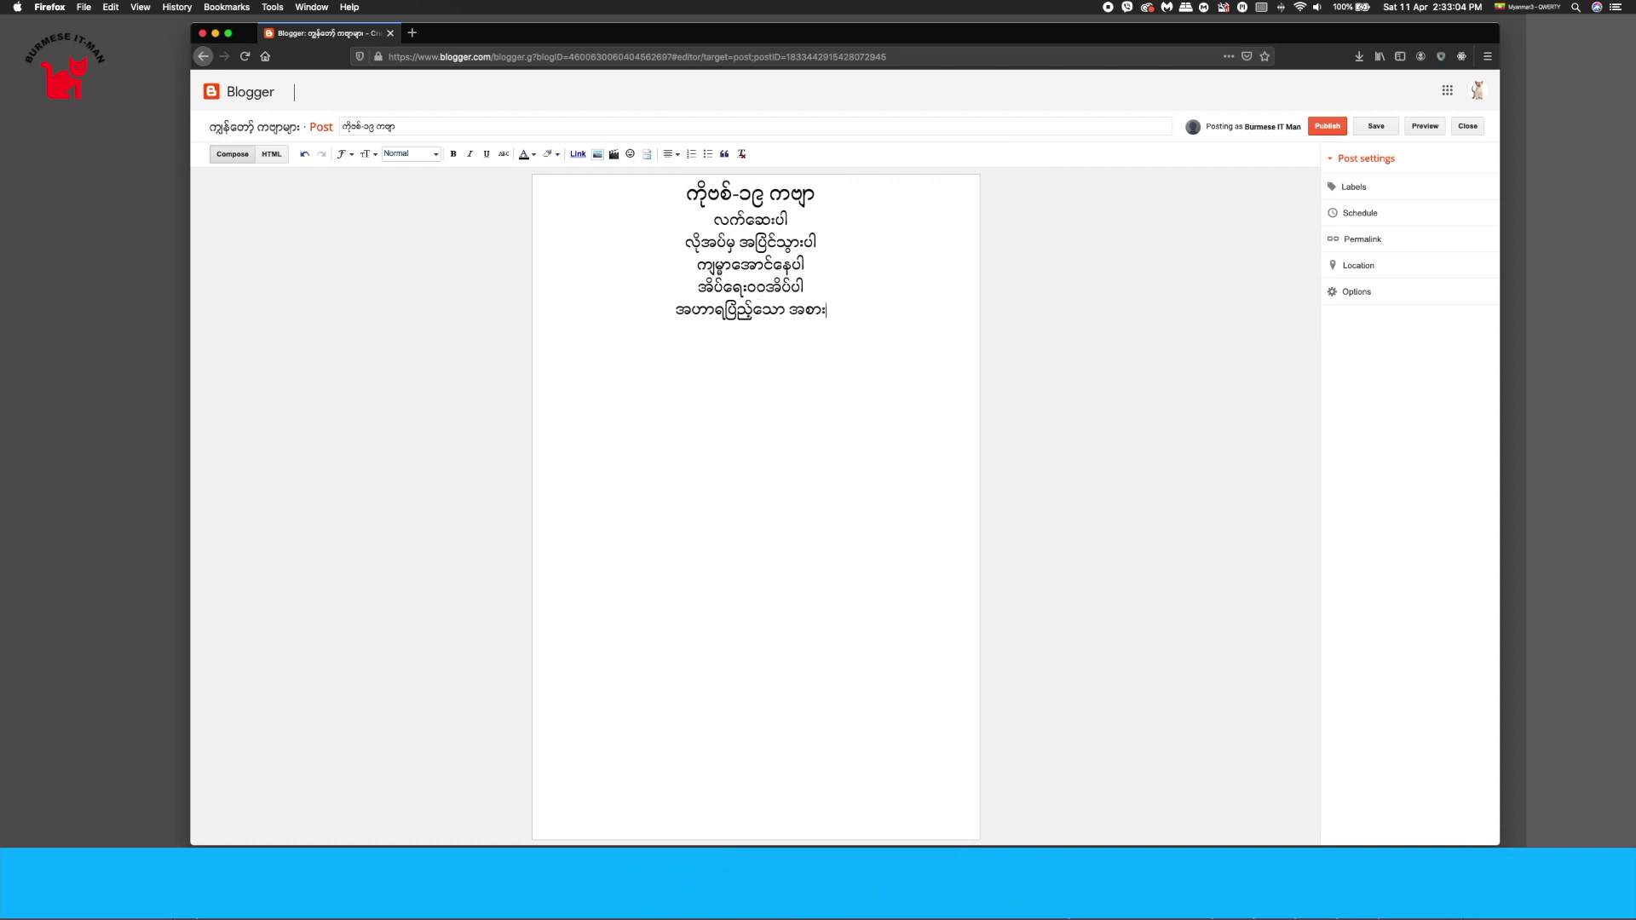
{"action": "type", "text": "အစာများကို"}
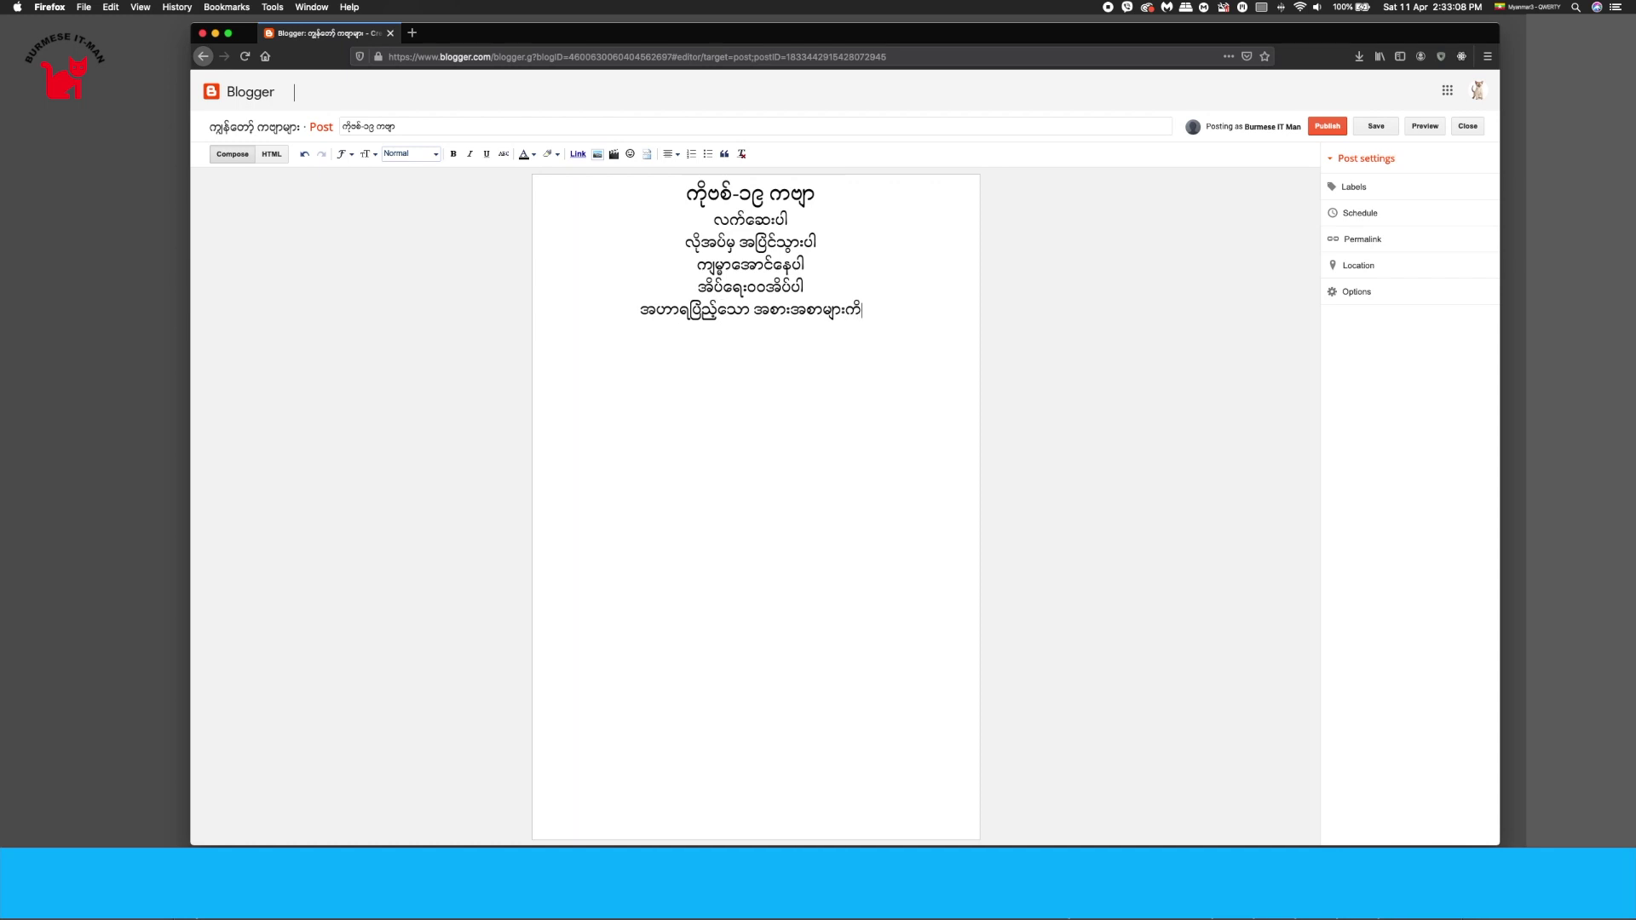
{"action": "type", "text": " စားသုံးပါ။"}
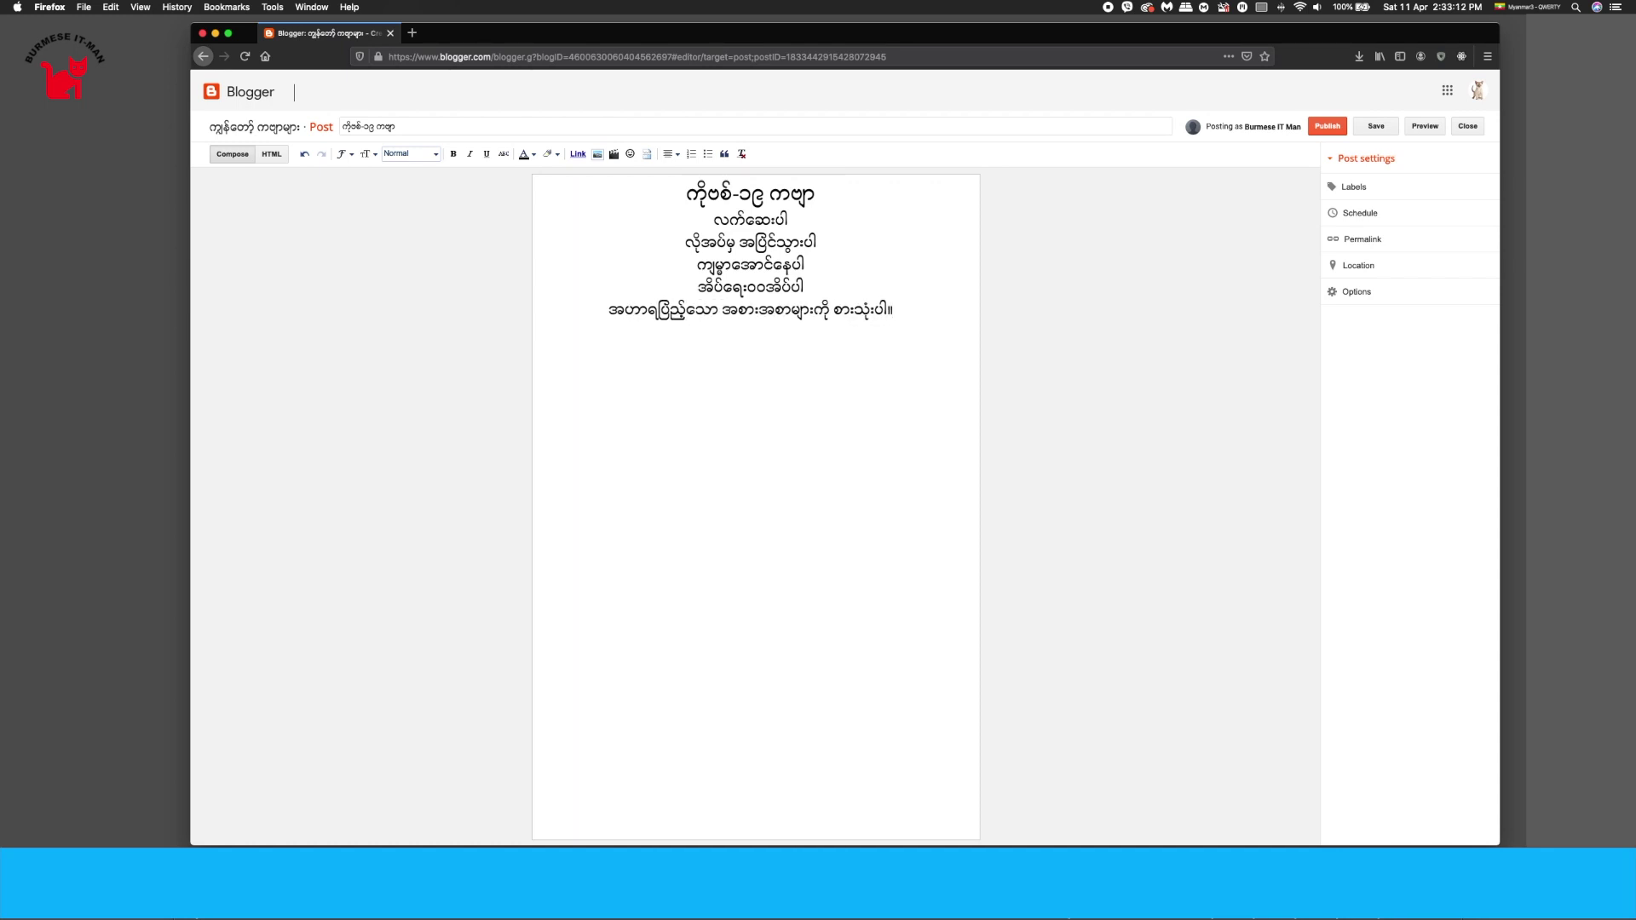
{"action": "key", "text": "Return"}
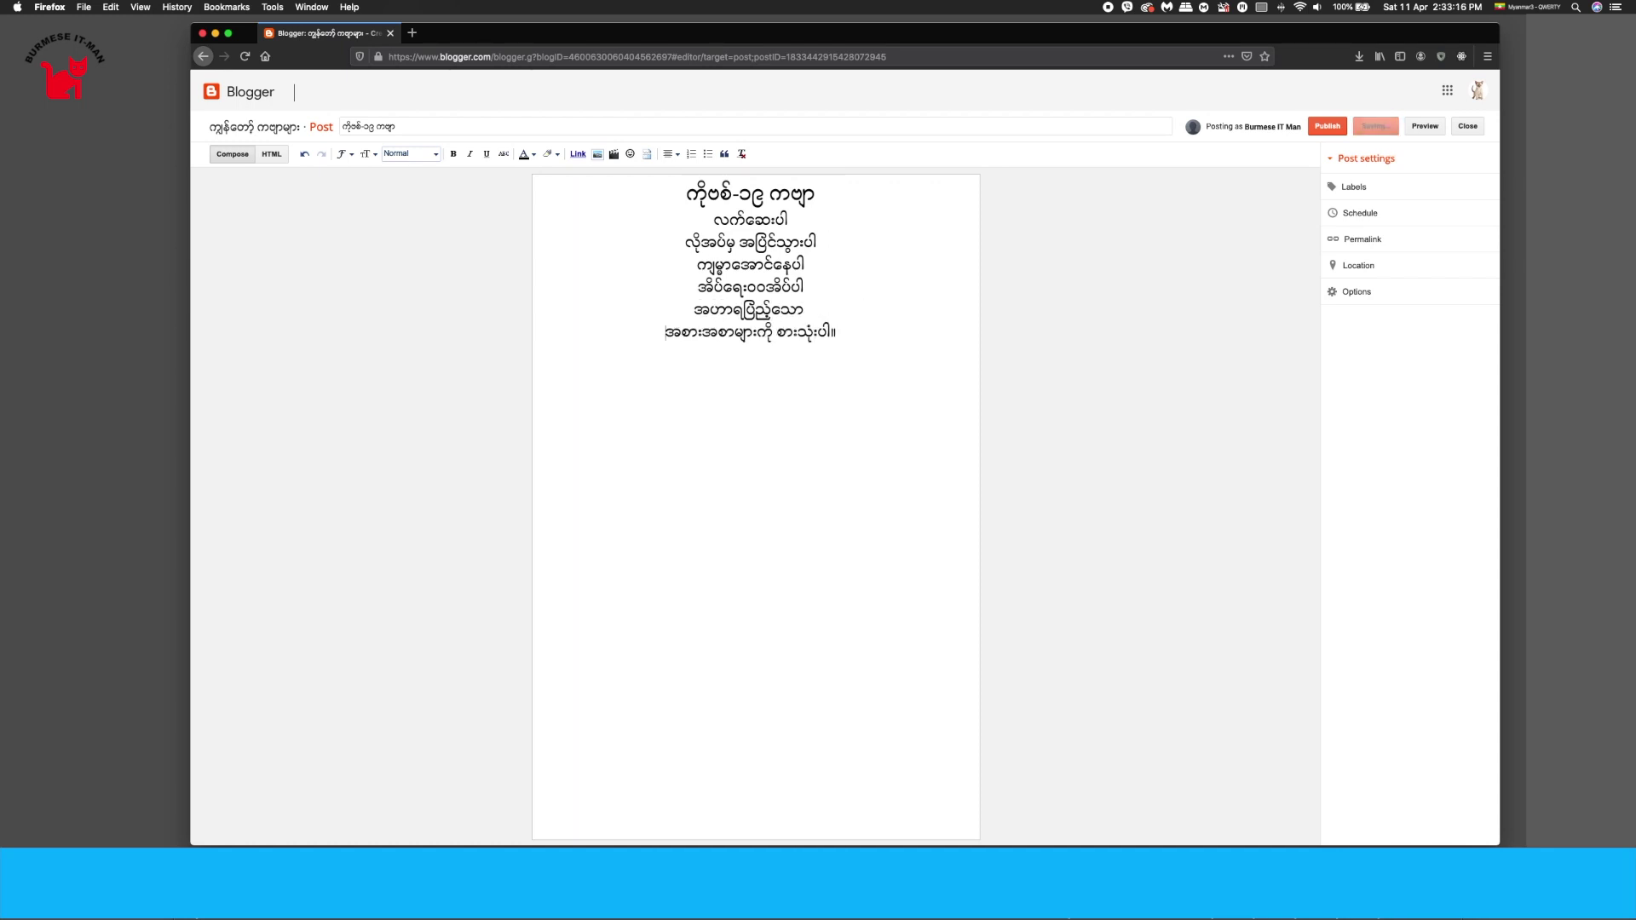
{"action": "key", "text": "Return"}
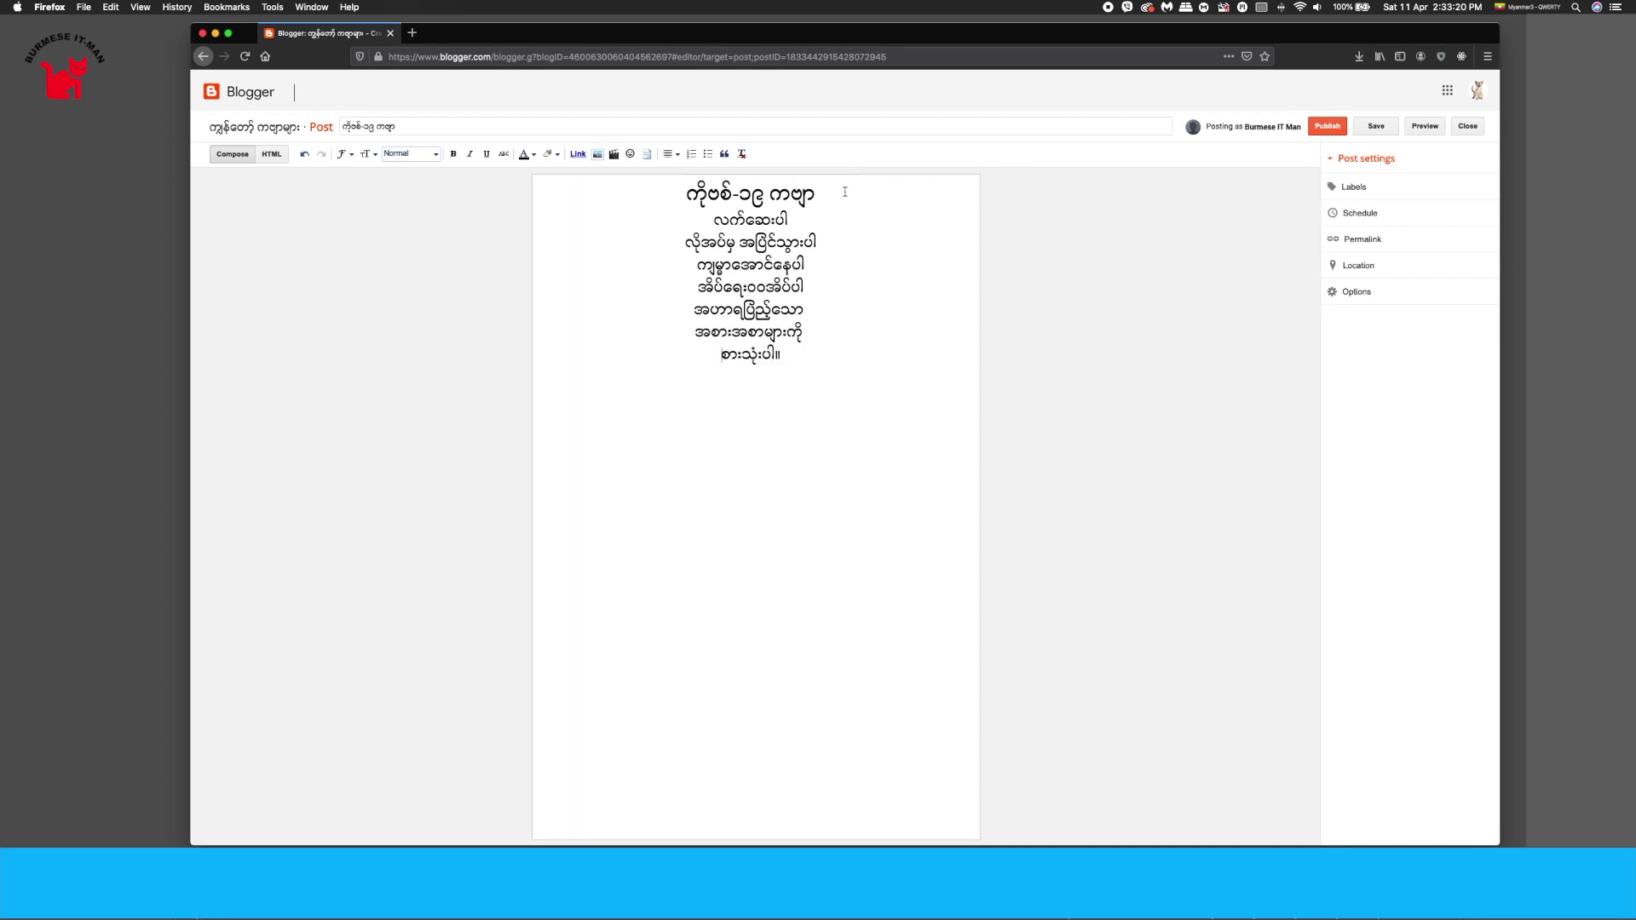
Step: Color the heading "ကိုဗစ်-၁၉ ကဗျာ" in the post body bright blue
{"action": "left_click_drag", "start_coordinate": [845, 192], "coordinate": [665, 191]}
{"action": "left_click", "coordinate": [526, 156]}
{"action": "left_click", "coordinate": [586, 195]}
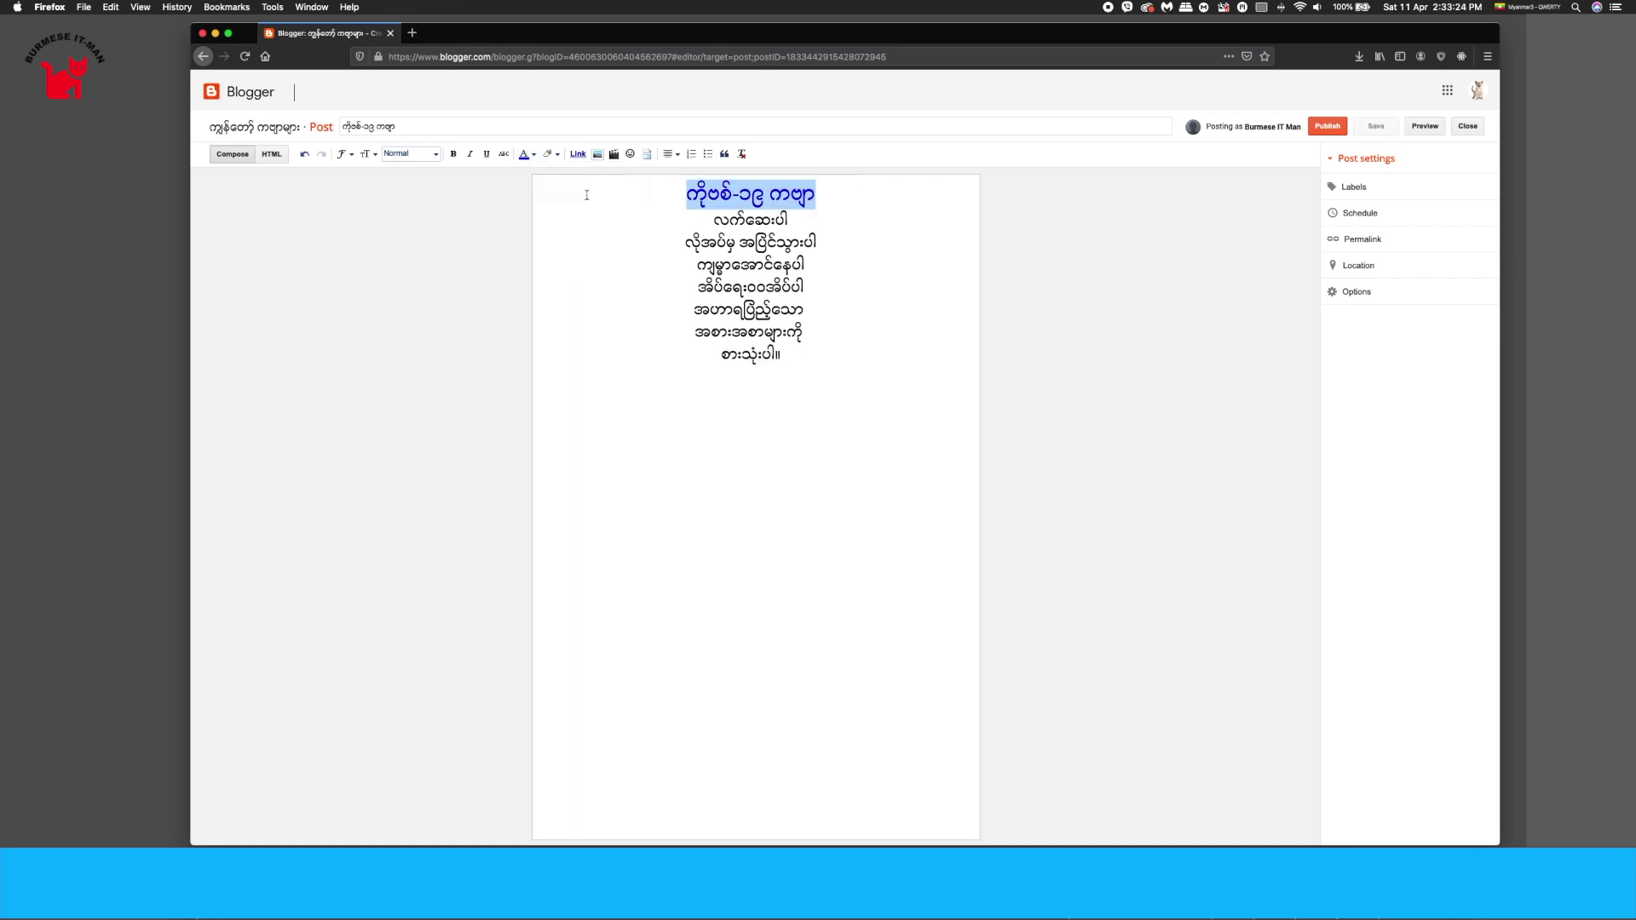
Step: Color all poem lines below the heading dark blue
{"action": "left_click_drag", "start_coordinate": [784, 358], "coordinate": [712, 215]}
{"action": "left_click", "coordinate": [526, 156]}
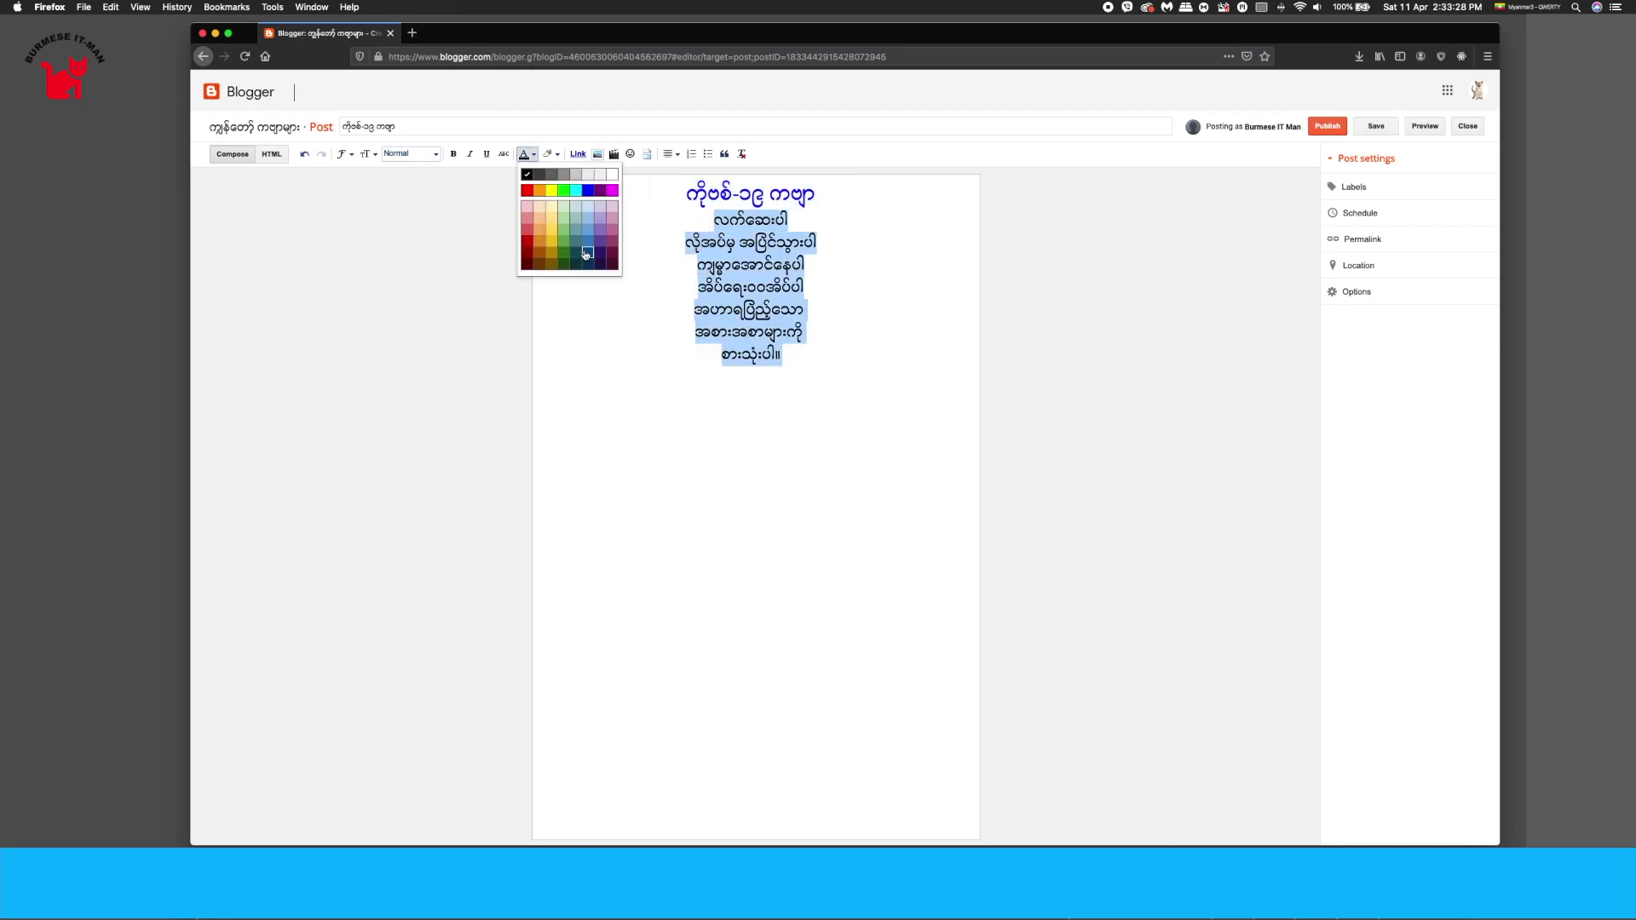
{"action": "left_click", "coordinate": [587, 254]}
Step: Add the author line "ရေးသူ ကျွန်တော်" below the poem after a blank line, and save the post
{"action": "left_click", "coordinate": [818, 355]}
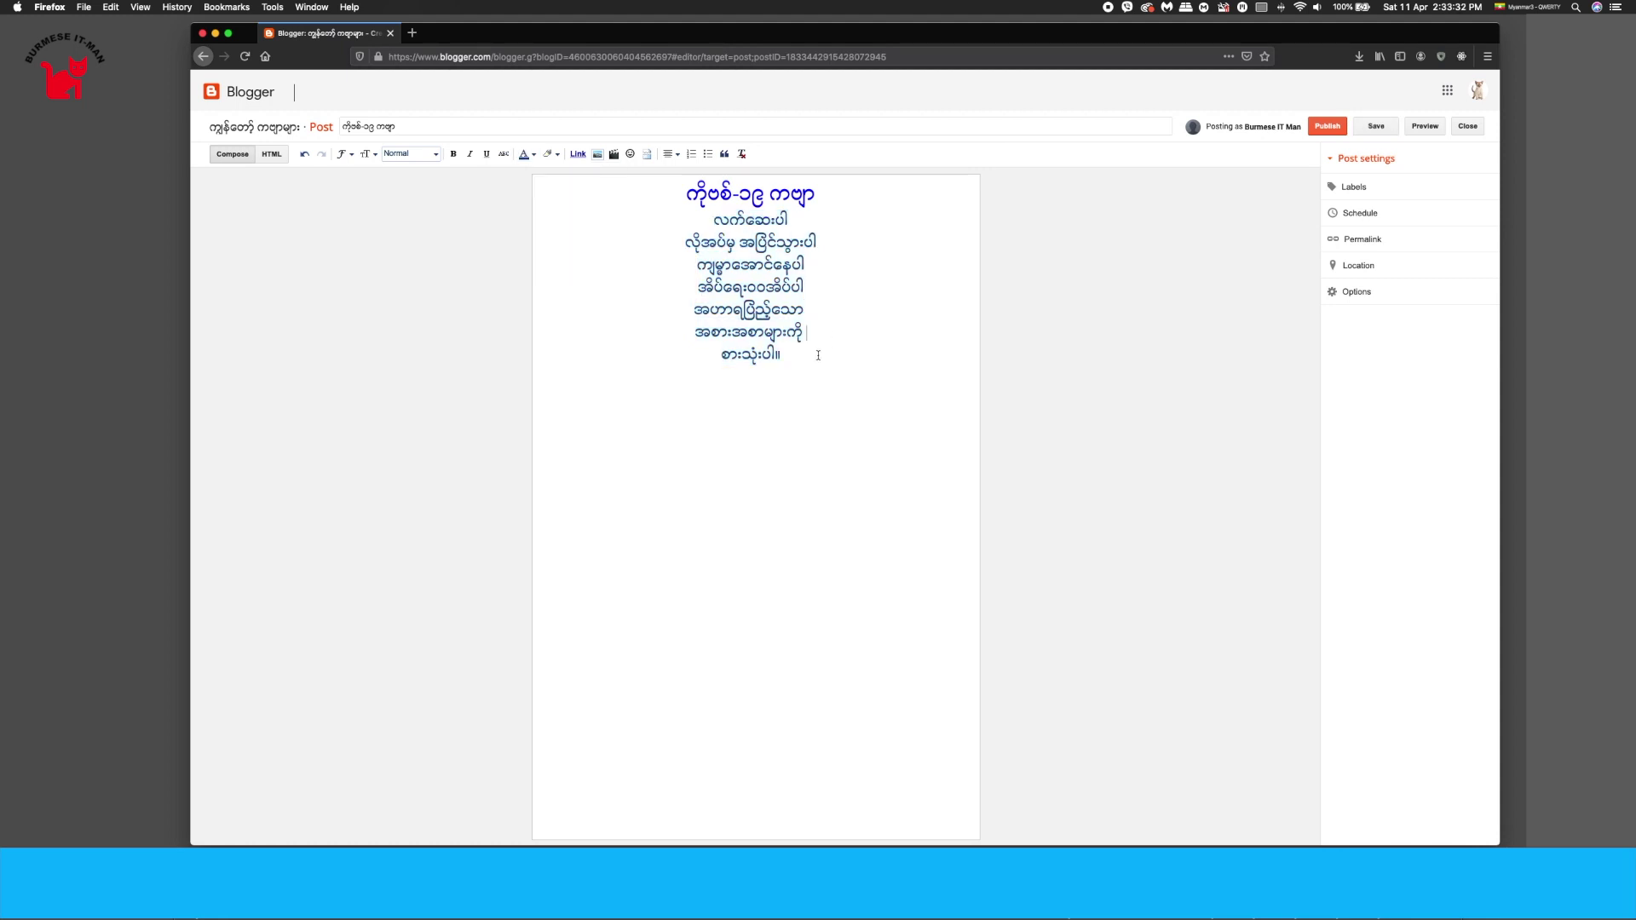
{"action": "key", "text": "Return"}
{"action": "key", "text": "Return"}
{"action": "type", "text": "ရေးသူ"}
{"action": "type", "text": "ကျွန်တော်"}
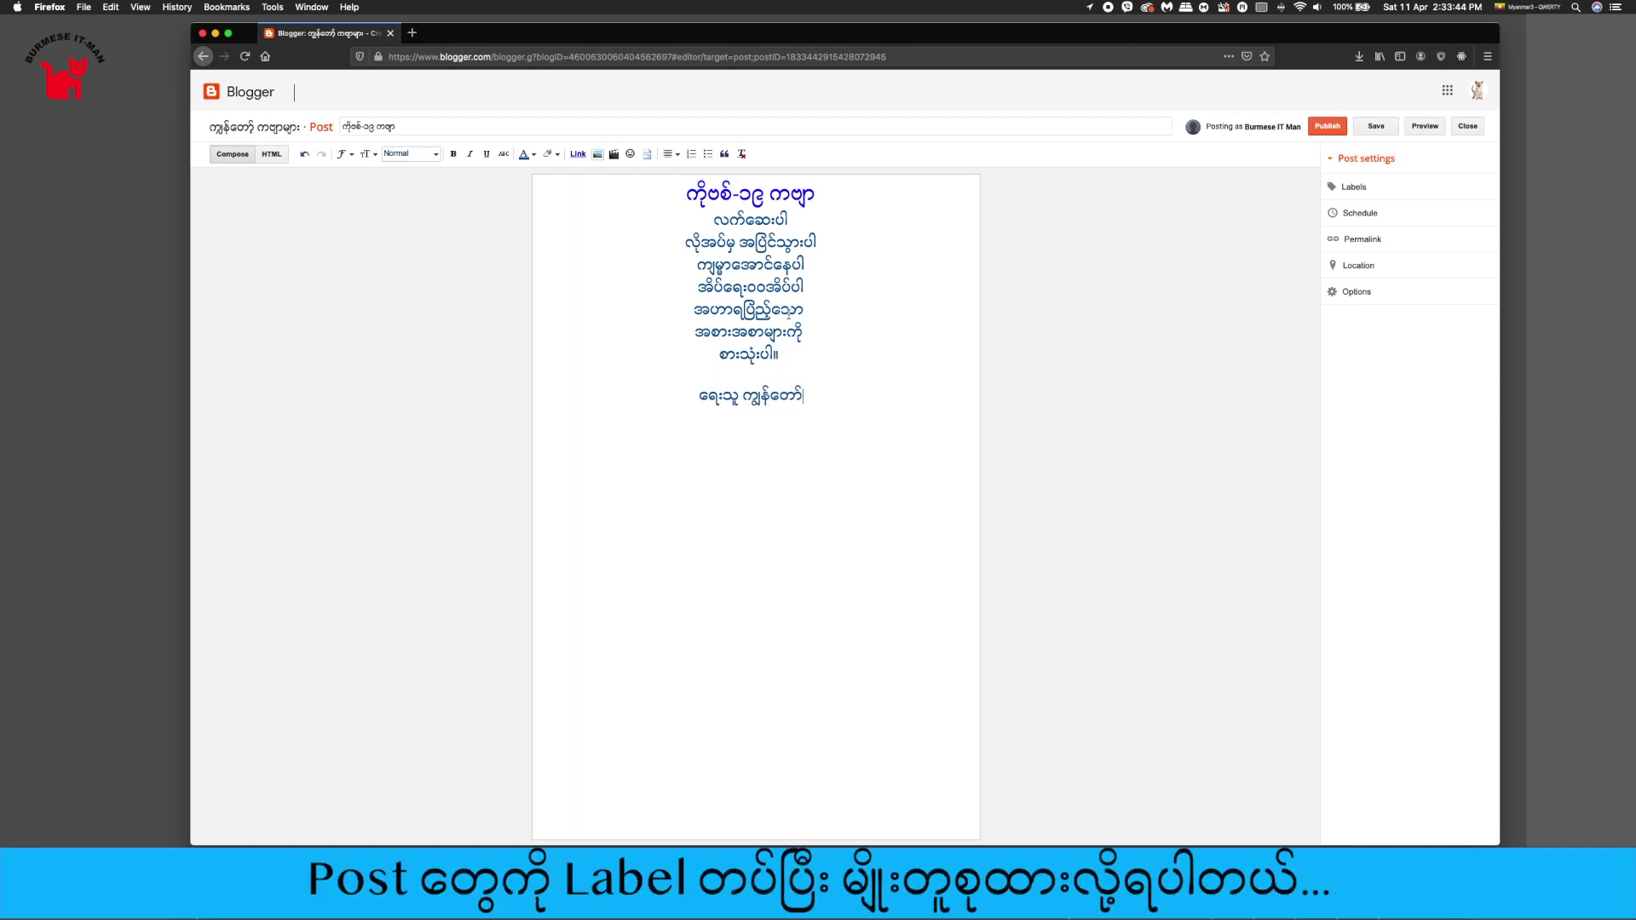
{"action": "left_click", "coordinate": [1376, 127]}
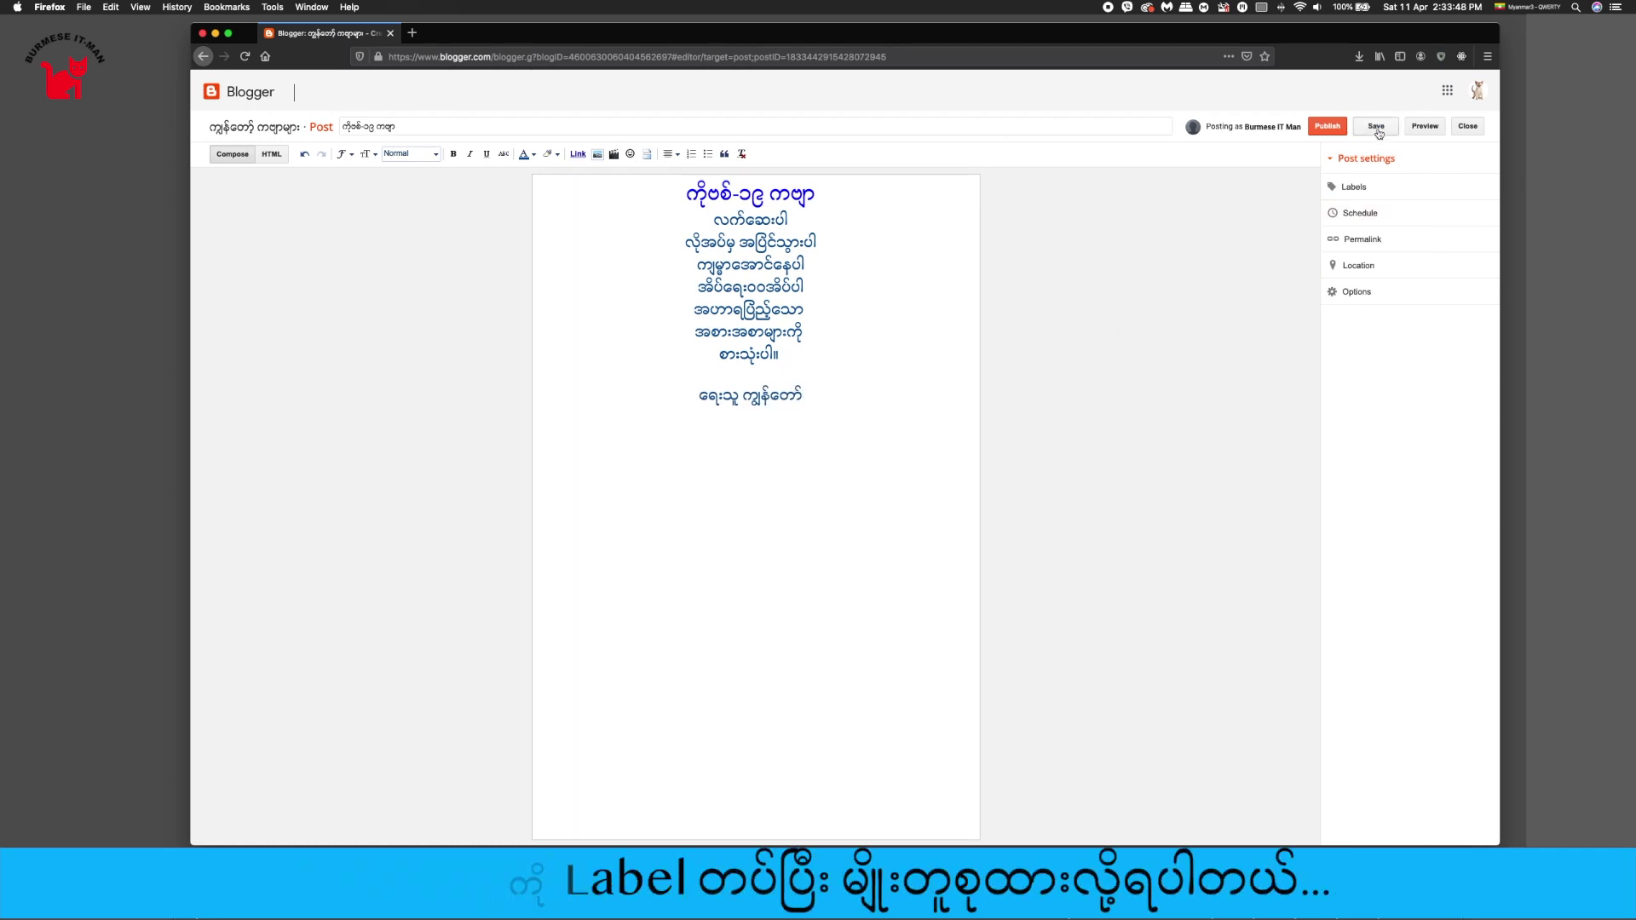
Step: Give the post the labels "ကိုဗစ်-၁၉" and "ကဗျာများ", separated by a comma
{"action": "left_click", "coordinate": [1354, 187]}
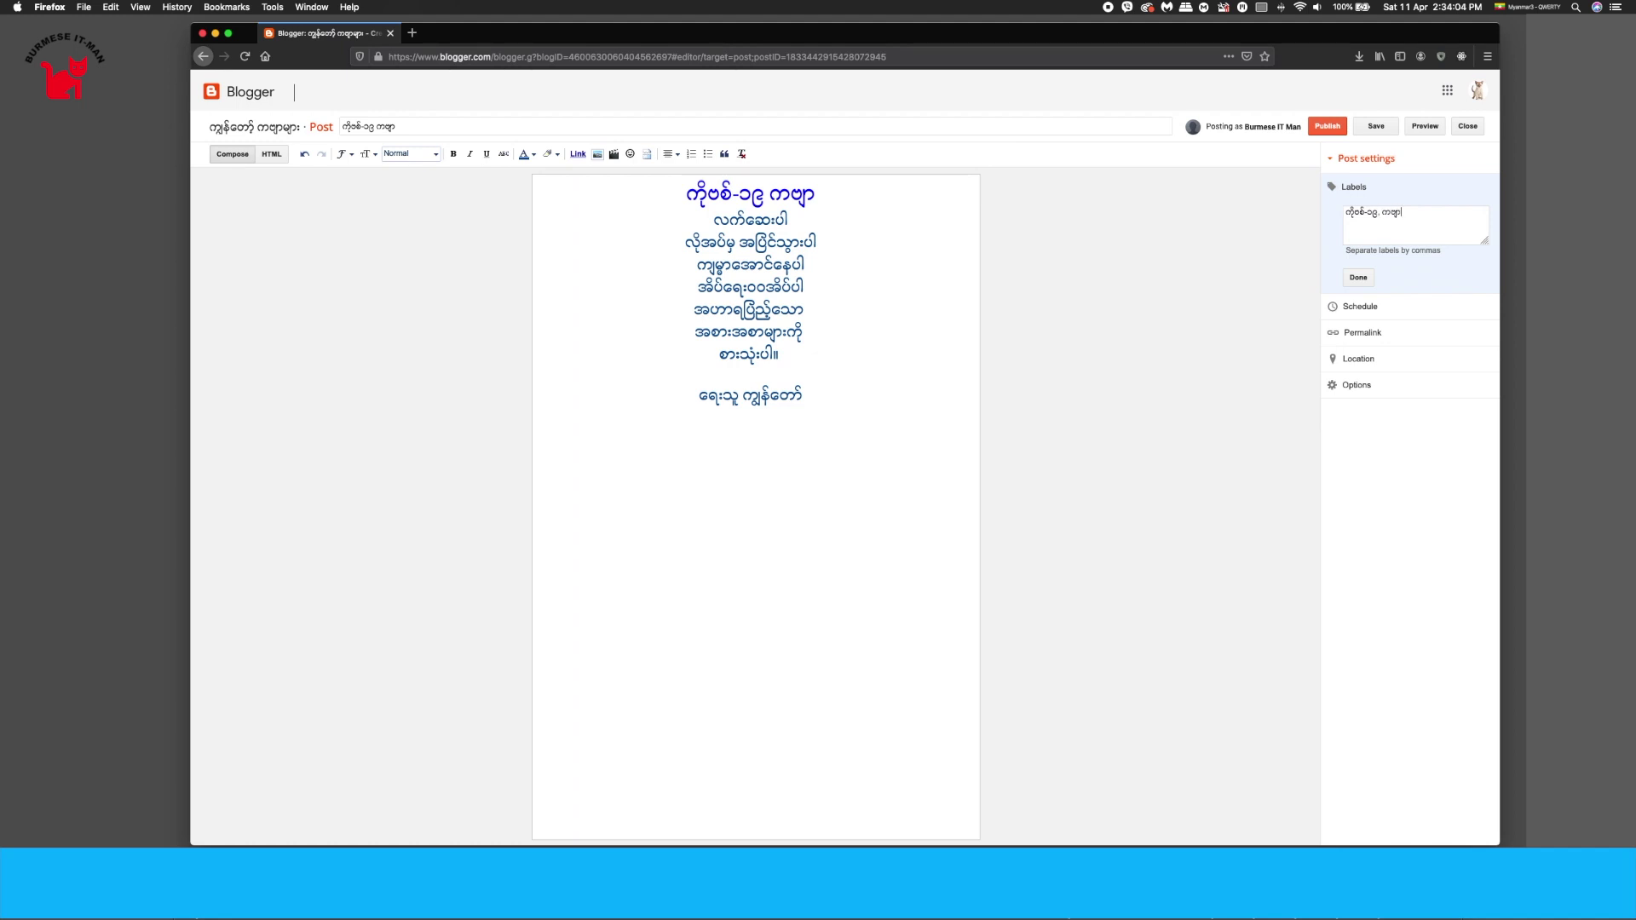
{"action": "left_click", "coordinate": [1152, 346]}
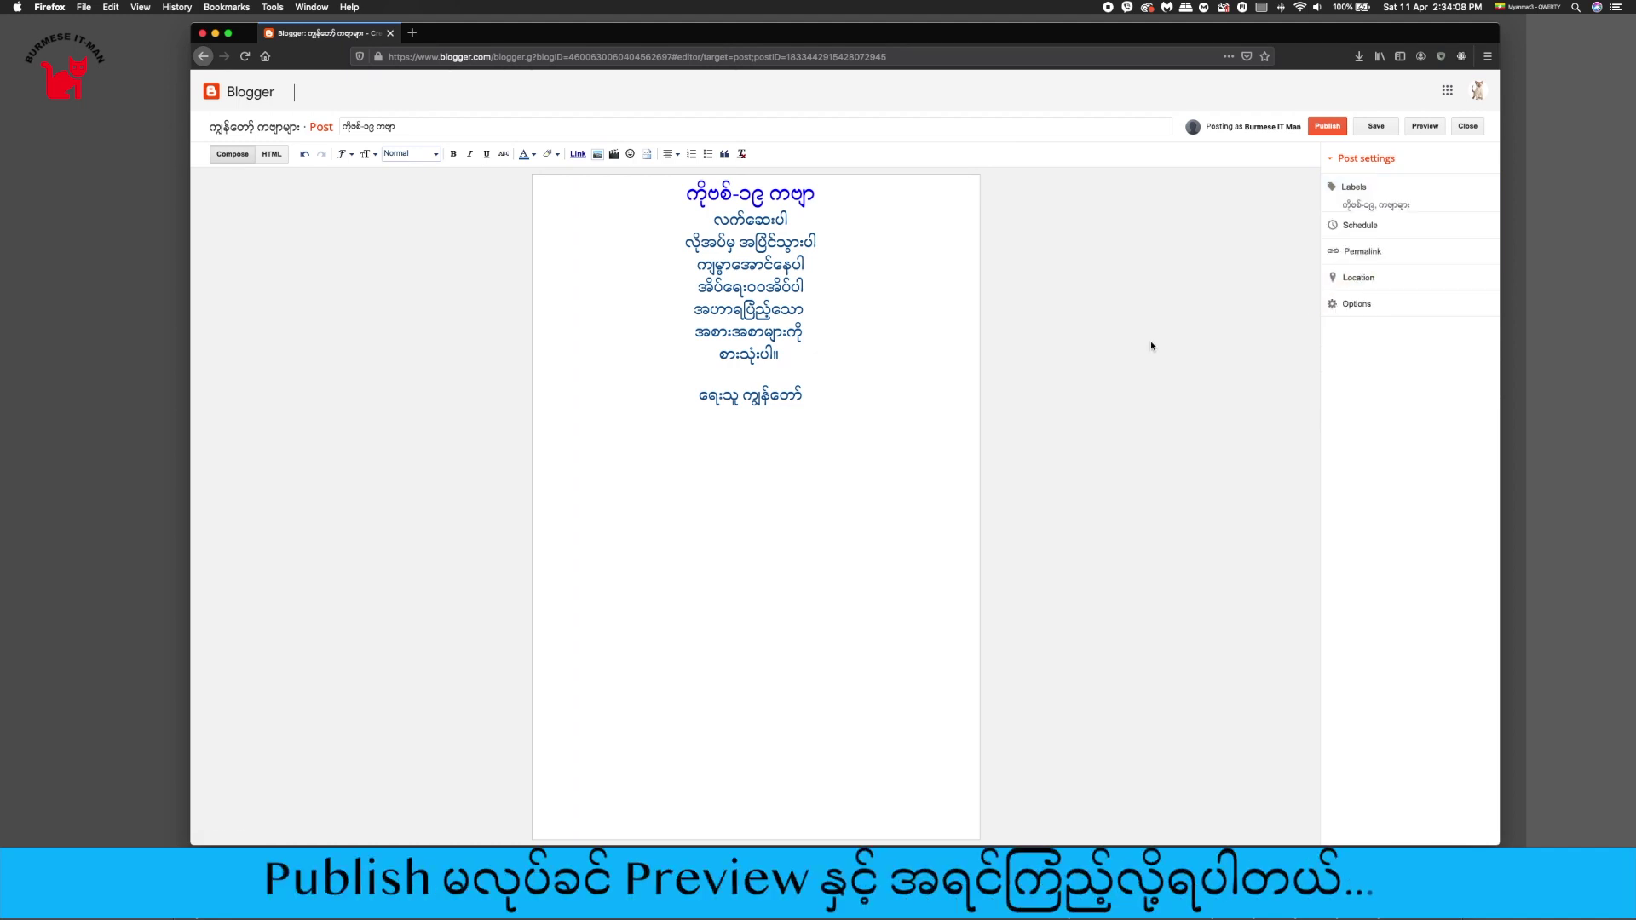
Step: Check the post in a preview, close the preview, and publish the post
{"action": "left_click", "coordinate": [1419, 130]}
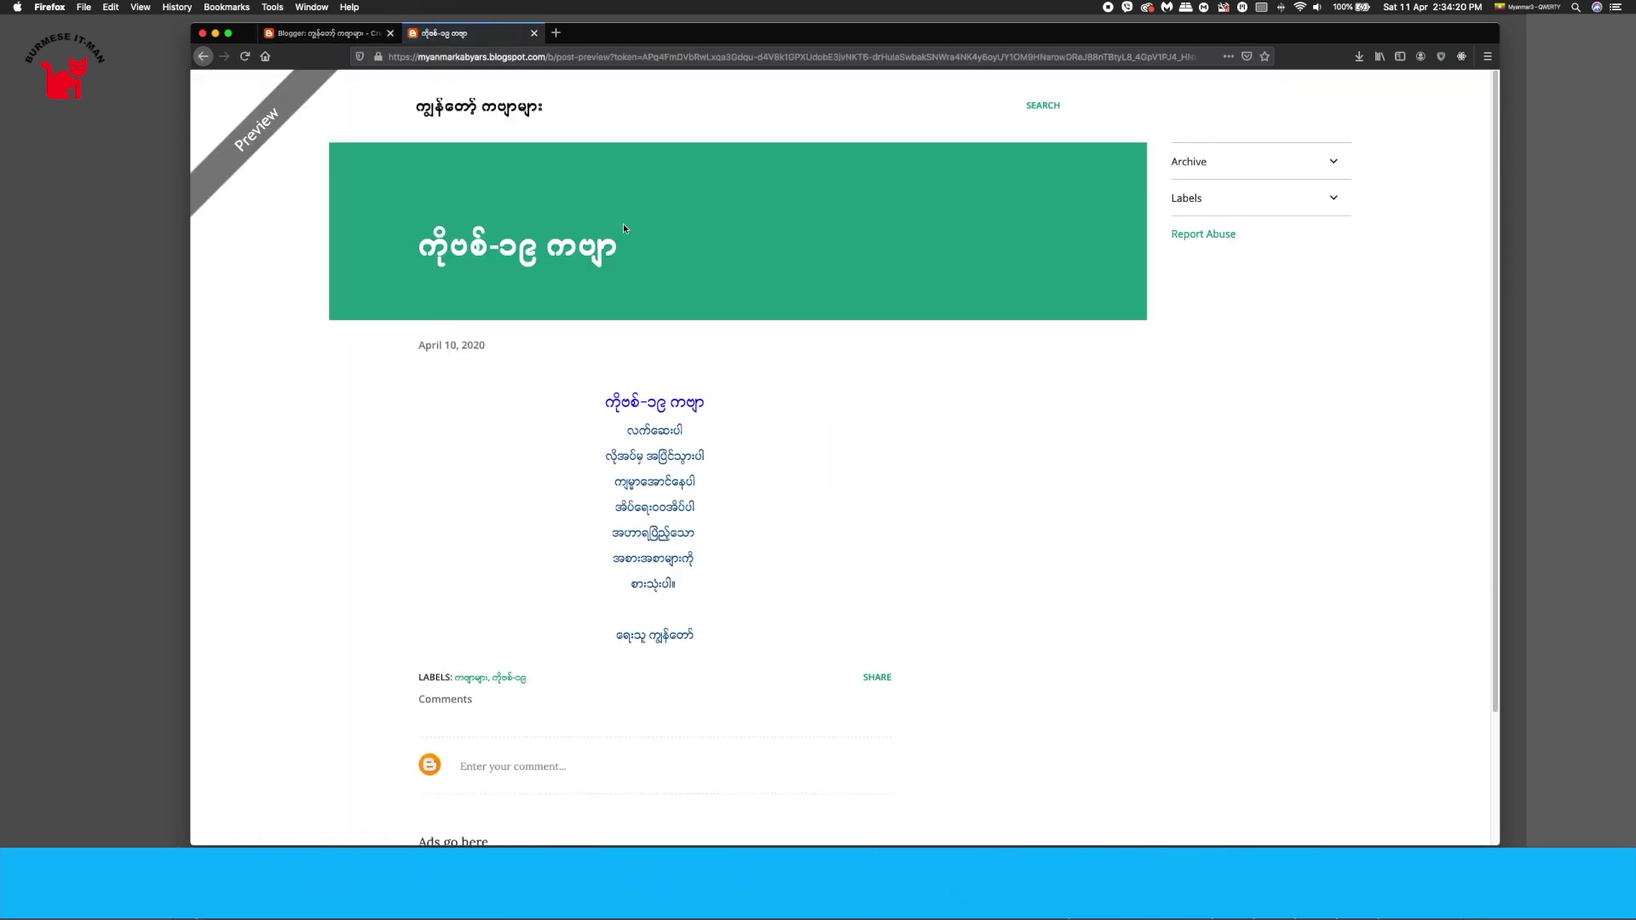
{"action": "left_click", "coordinate": [535, 33]}
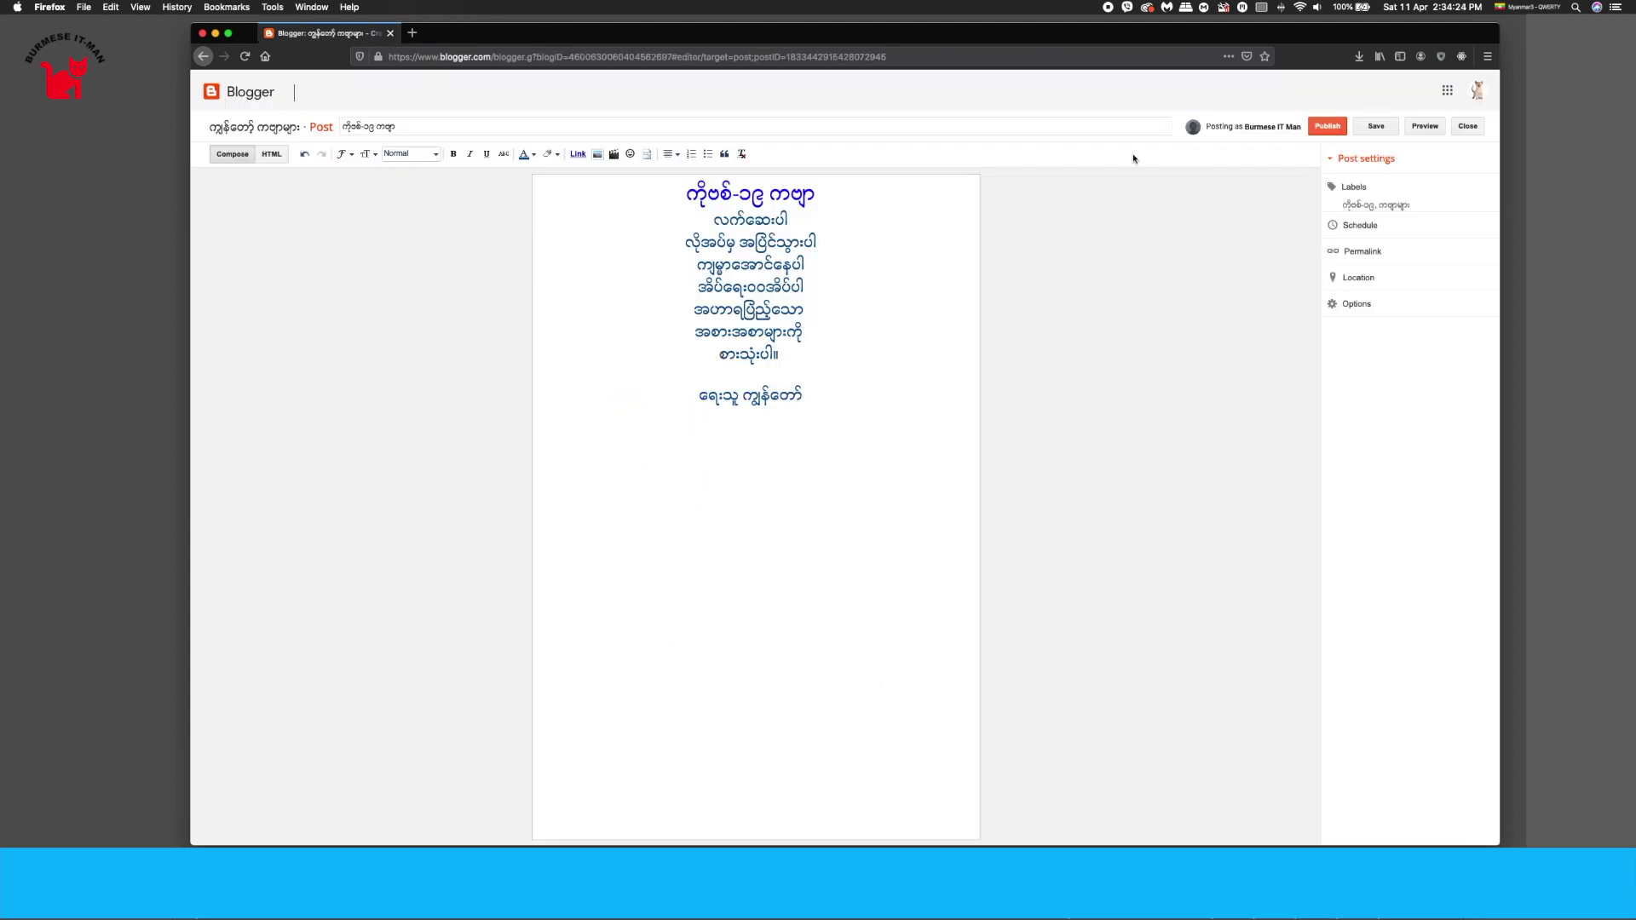
{"action": "left_click", "coordinate": [1327, 127]}
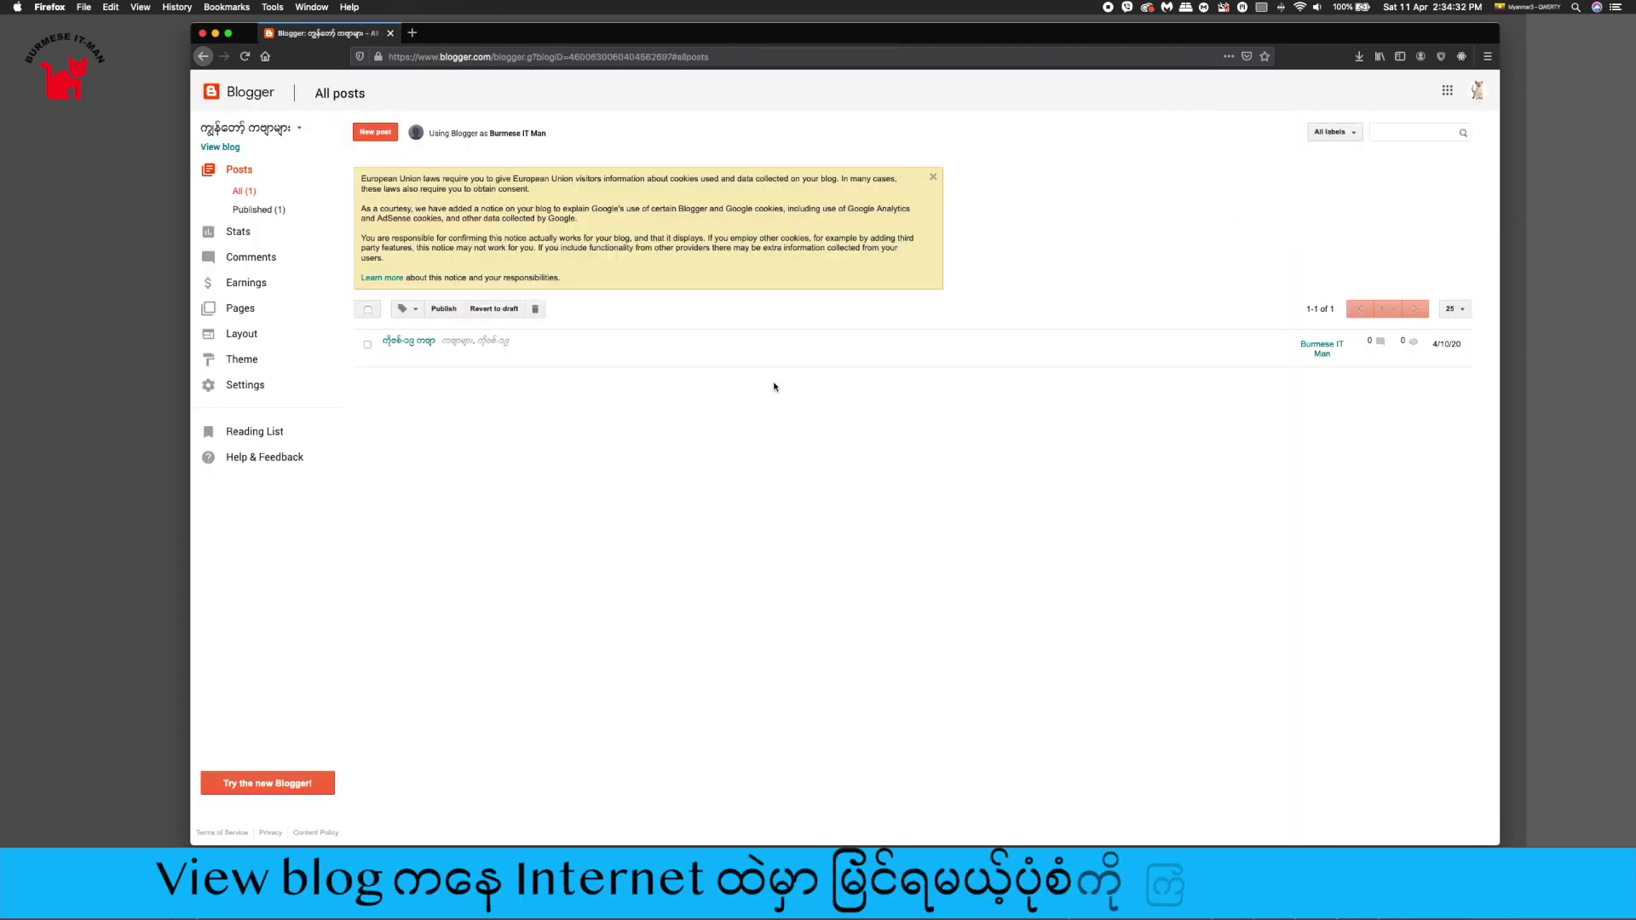
Step: View the live blog, open the full poem post, expand its Labels and Archive lists, and close the blog page
{"action": "left_click", "coordinate": [223, 148]}
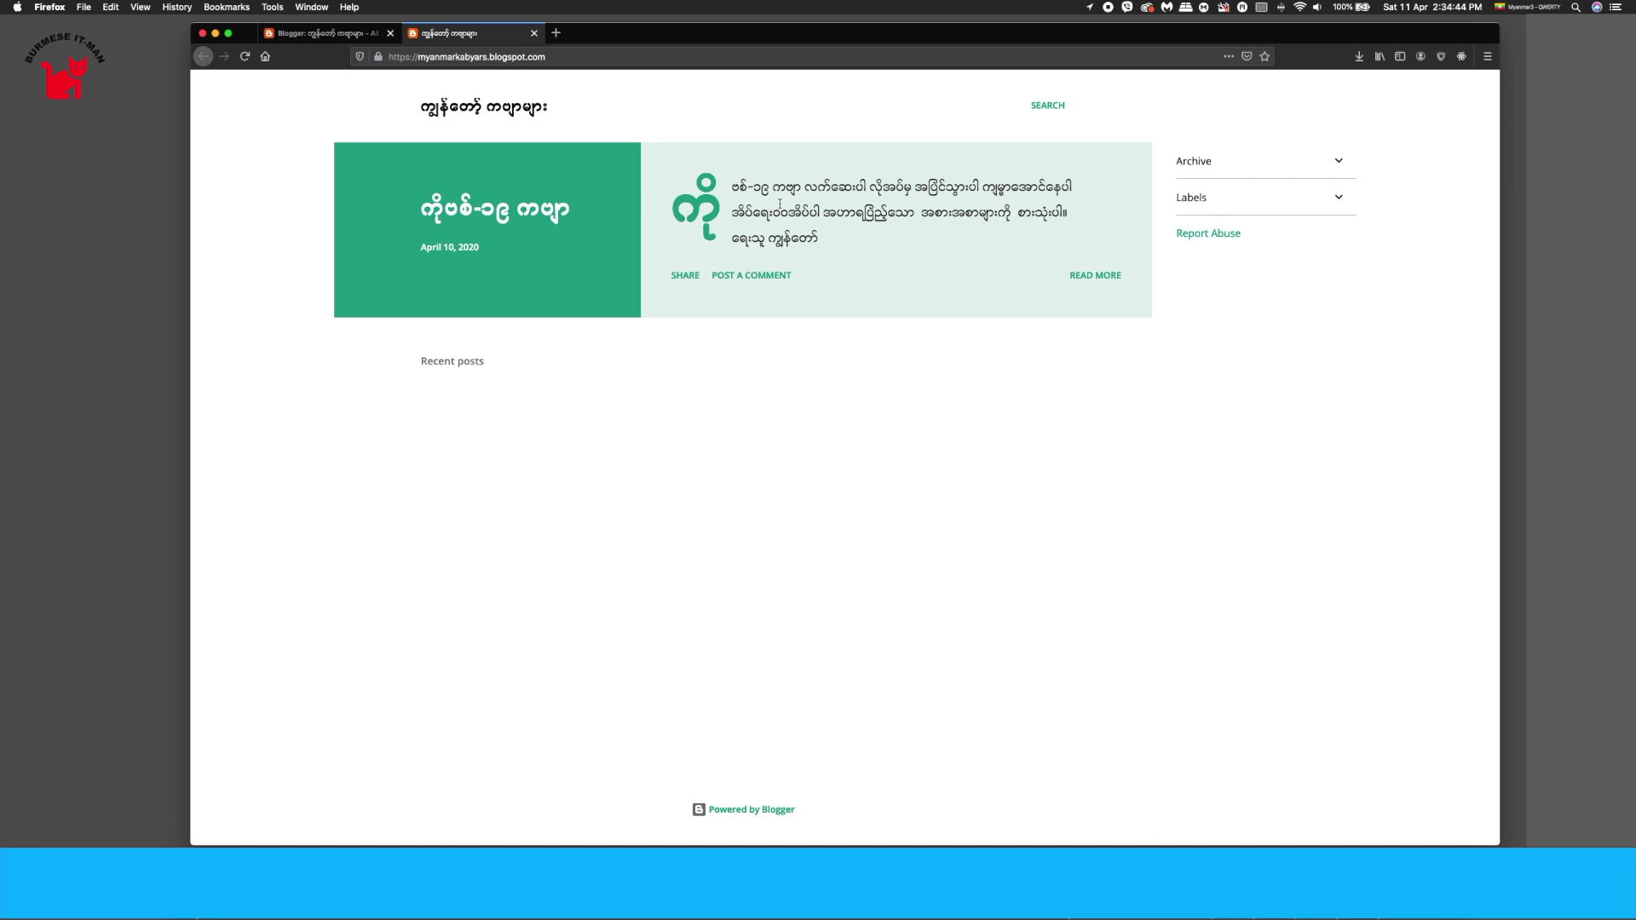
{"action": "left_click", "coordinate": [1096, 275]}
{"action": "left_click", "coordinate": [1332, 199]}
{"action": "left_click", "coordinate": [1337, 161]}
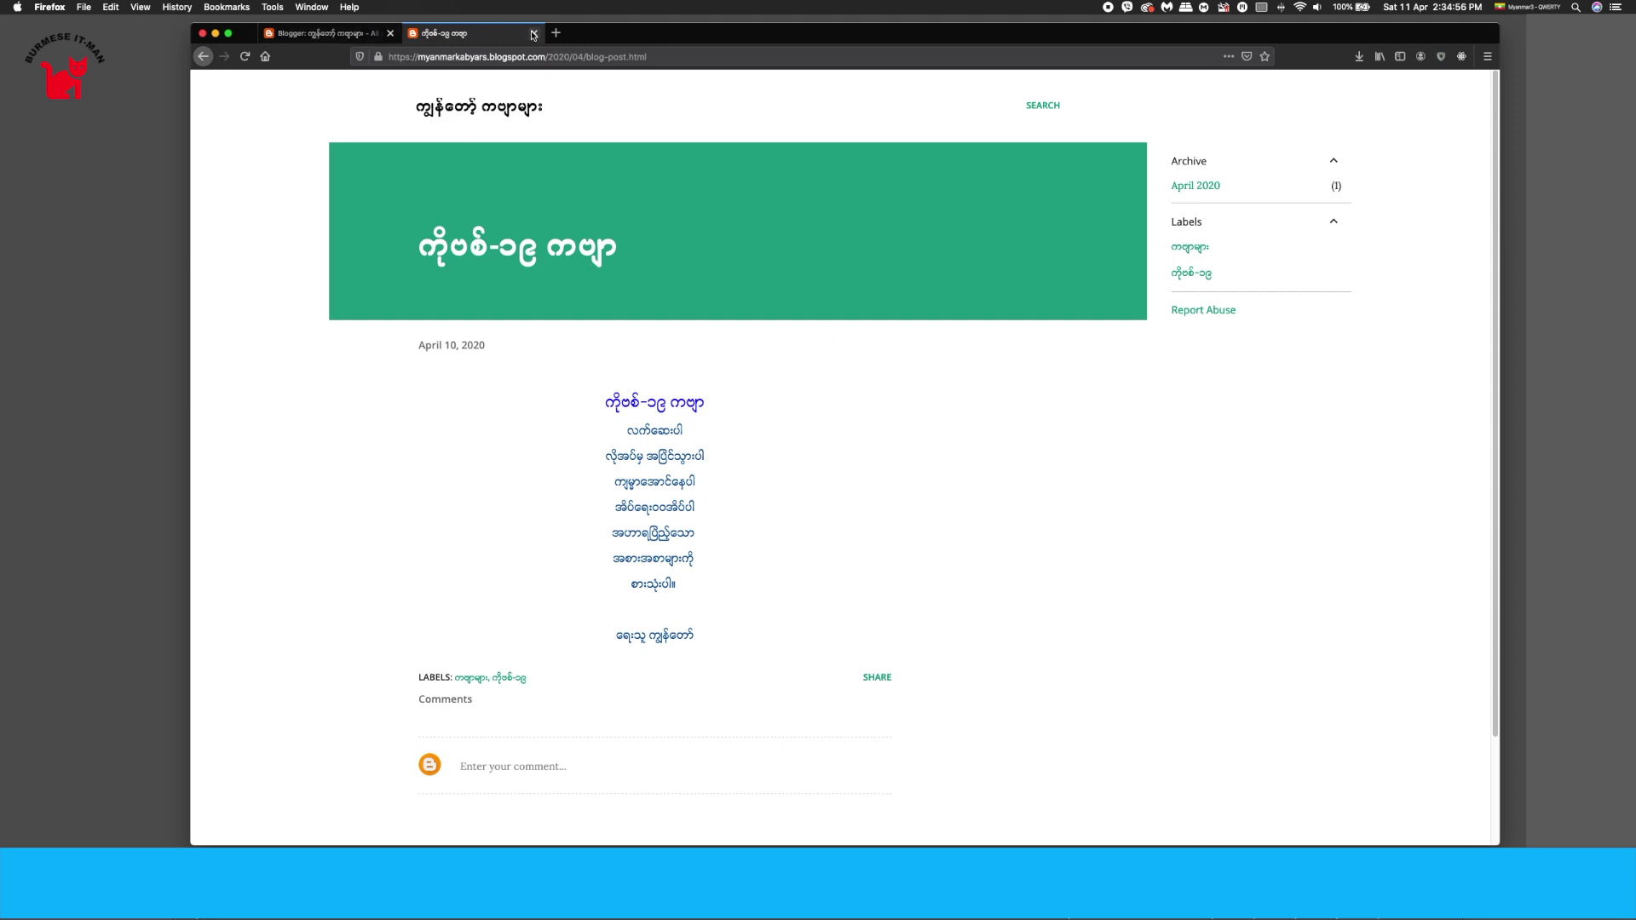
{"action": "key", "text": "super+w"}
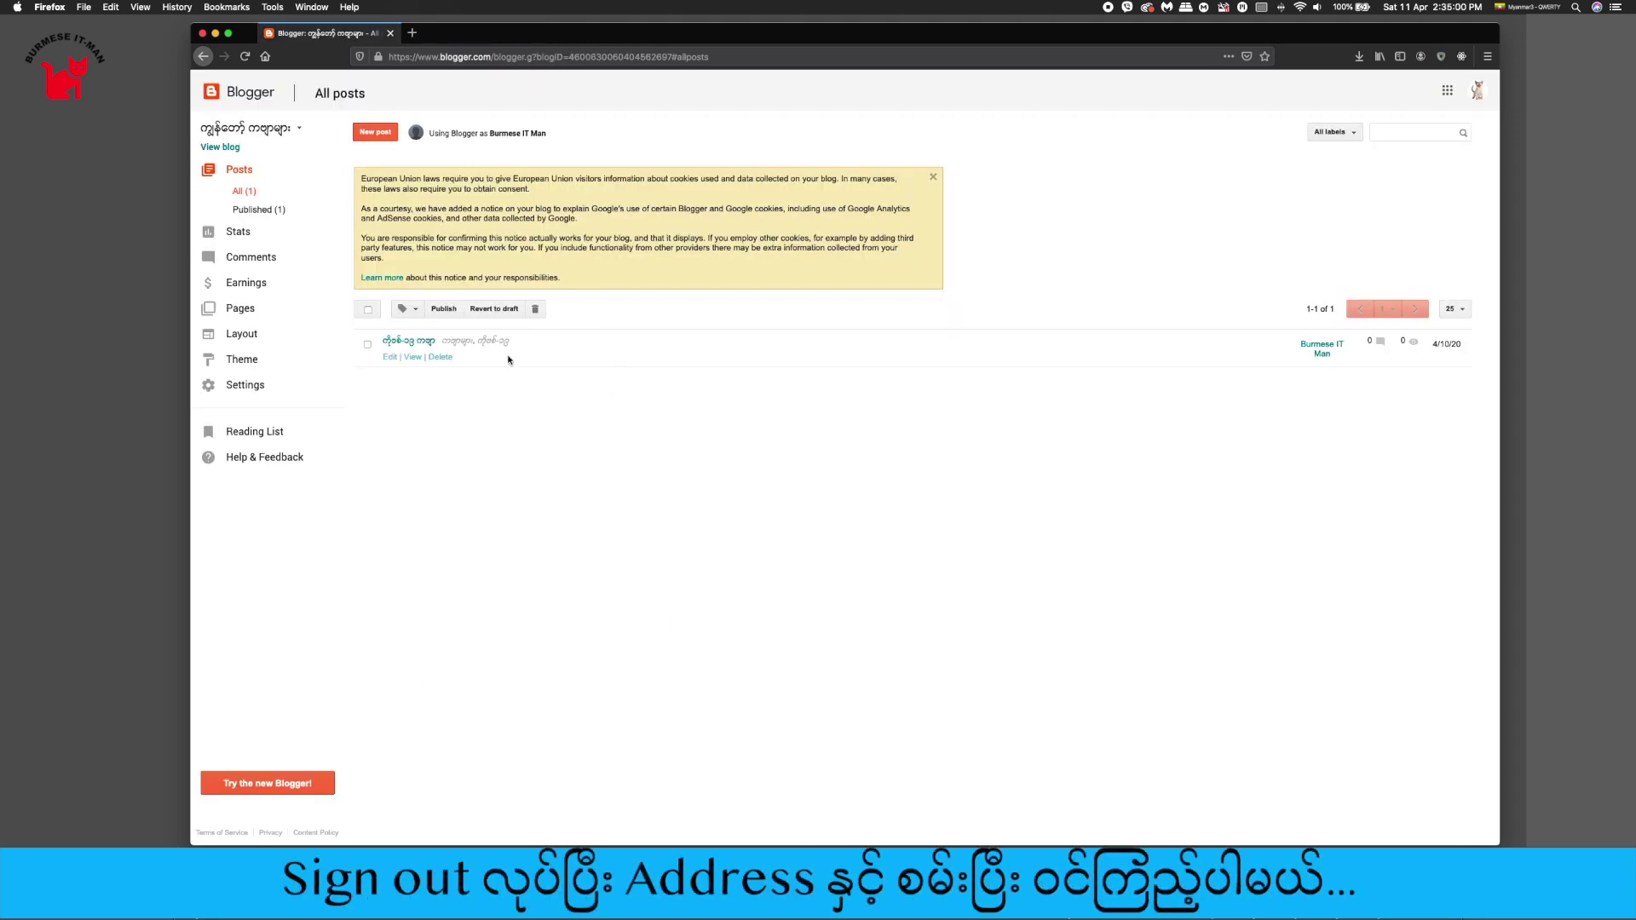
Step: Sign out of the Google account
{"action": "left_click", "coordinate": [1477, 90]}
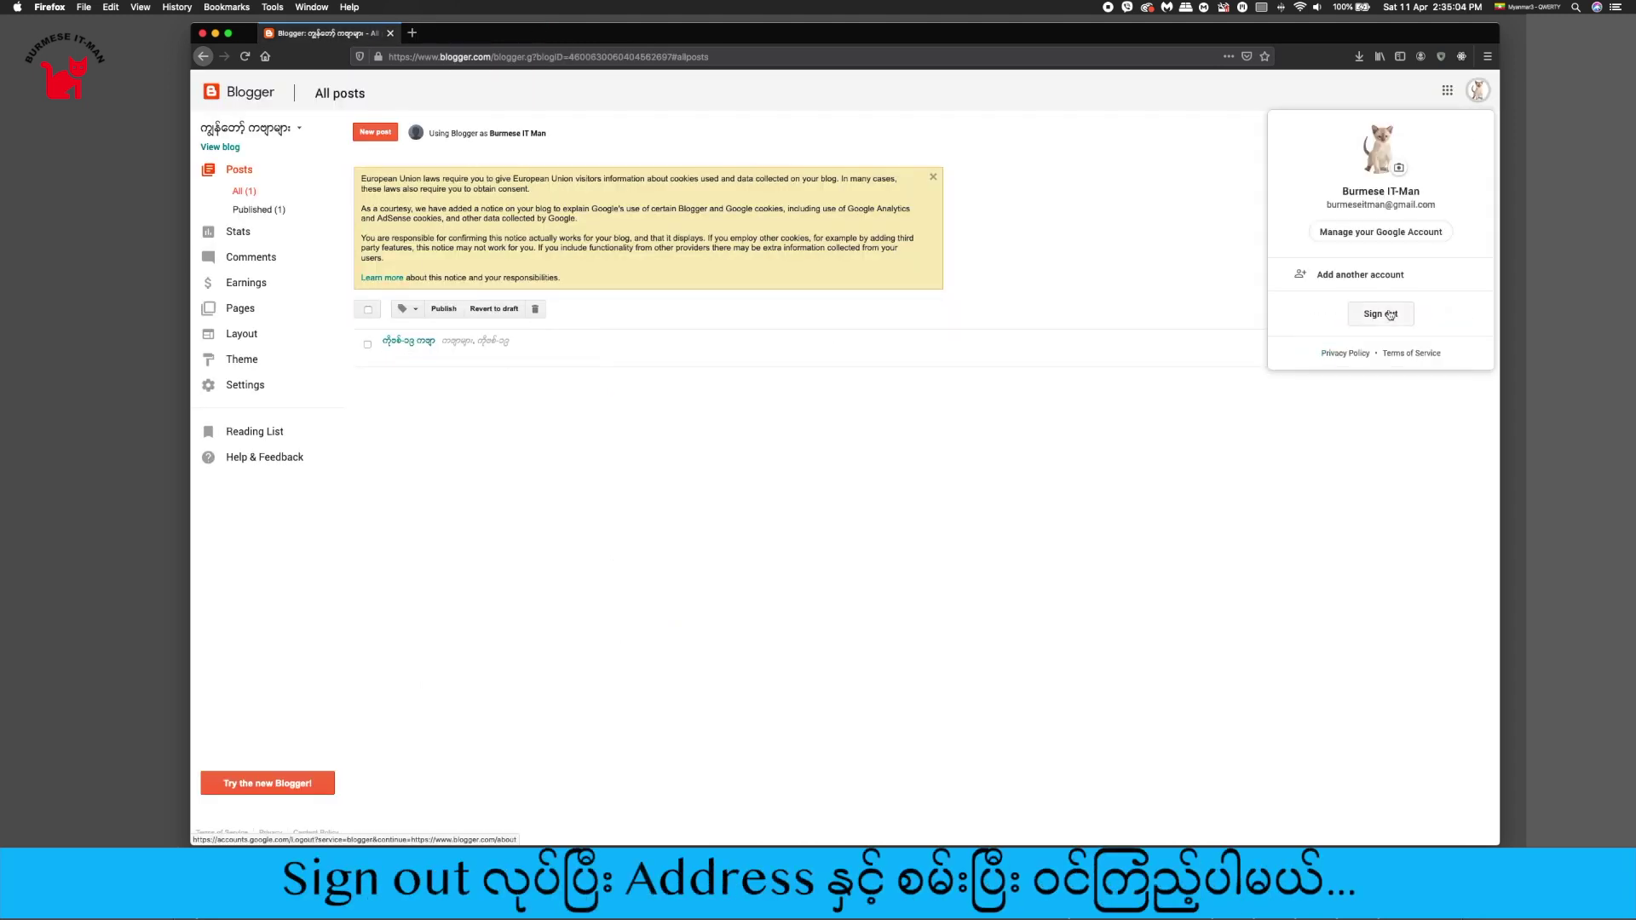
{"action": "left_click", "coordinate": [1389, 314]}
Step: Prepare the browser's address field for a web address and switch the keyboard input from Myanmar to ABC
{"action": "left_click", "coordinate": [523, 54]}
{"action": "type", "text": "ooo"}
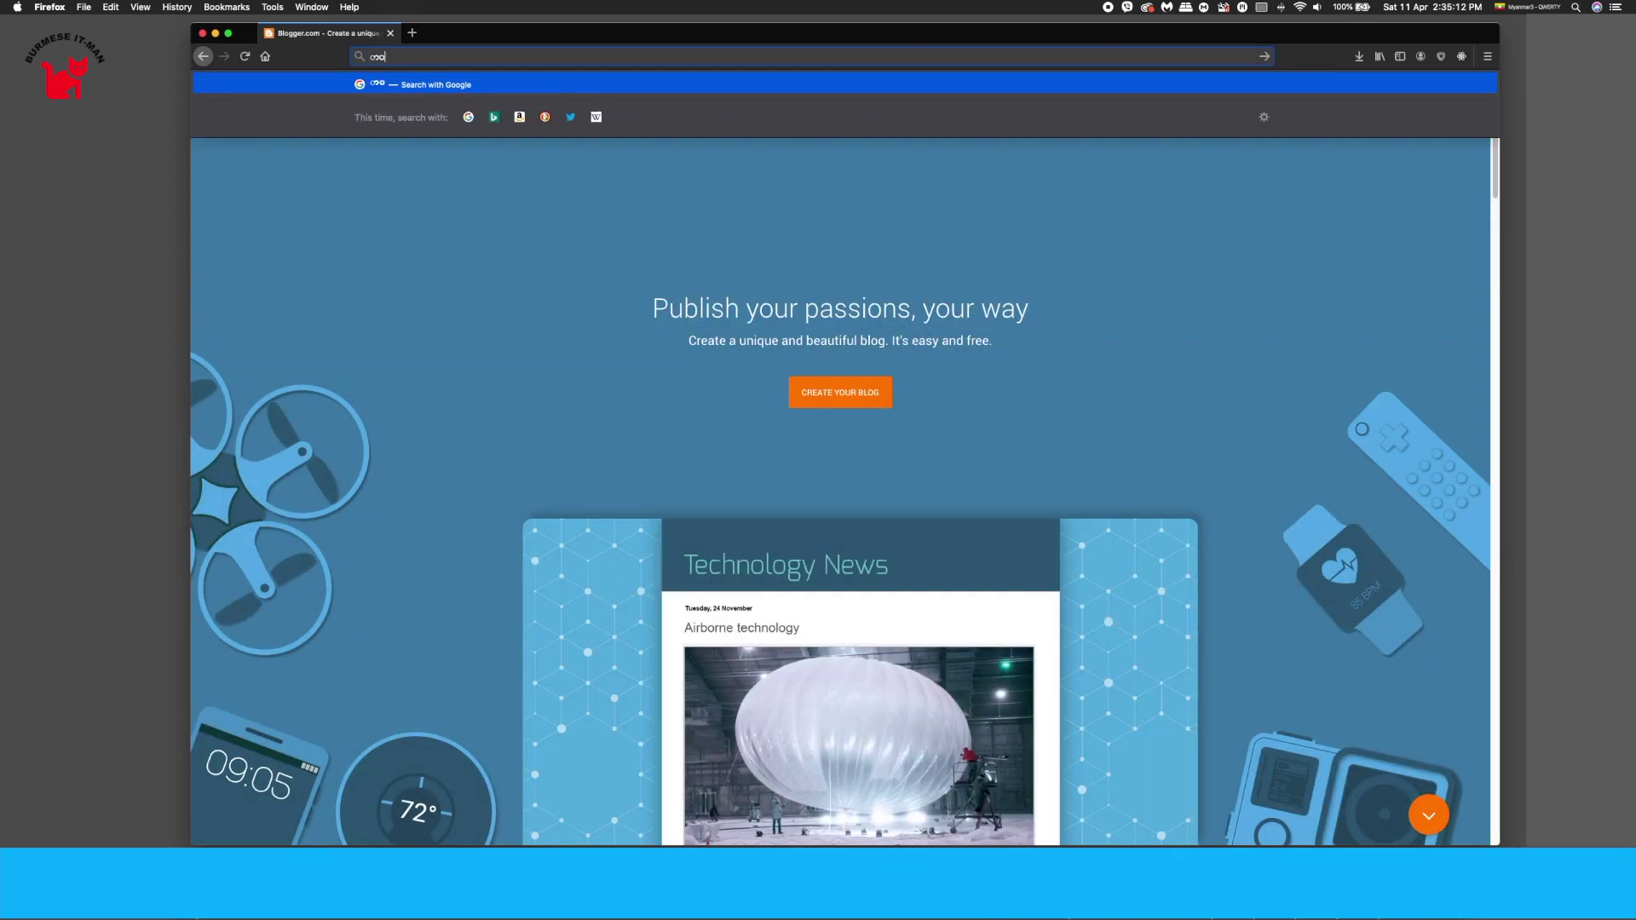
{"action": "key", "text": "ctrl+space"}
{"action": "type", "text": "blogspot"}
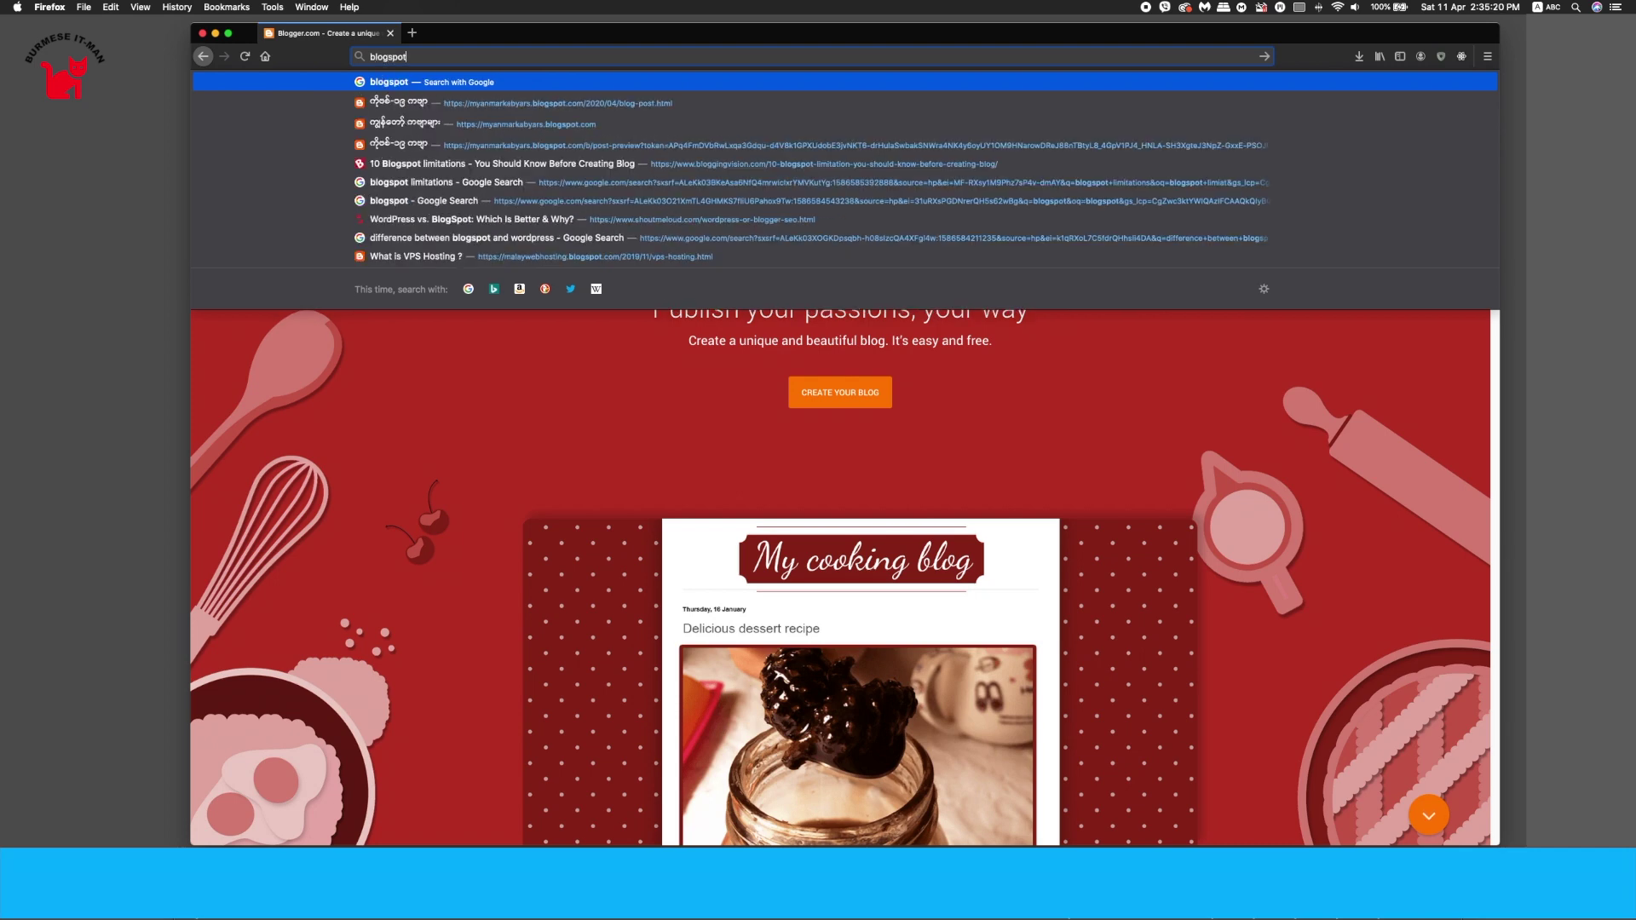
{"action": "key", "text": "BackSpace"}
{"action": "key", "text": "BackSpace"}
{"action": "key", "text": "BackSpace"}
{"action": "key", "text": "BackSpace"}
{"action": "key", "text": "BackSpace"}
{"action": "key", "text": "BackSpace"}
{"action": "key", "text": "BackSpace"}
{"action": "key", "text": "BackSpace"}
Step: Open the blog as a signed-out visitor at myanmarkabyars.blogspot.com
{"action": "type", "text": "myanam"}
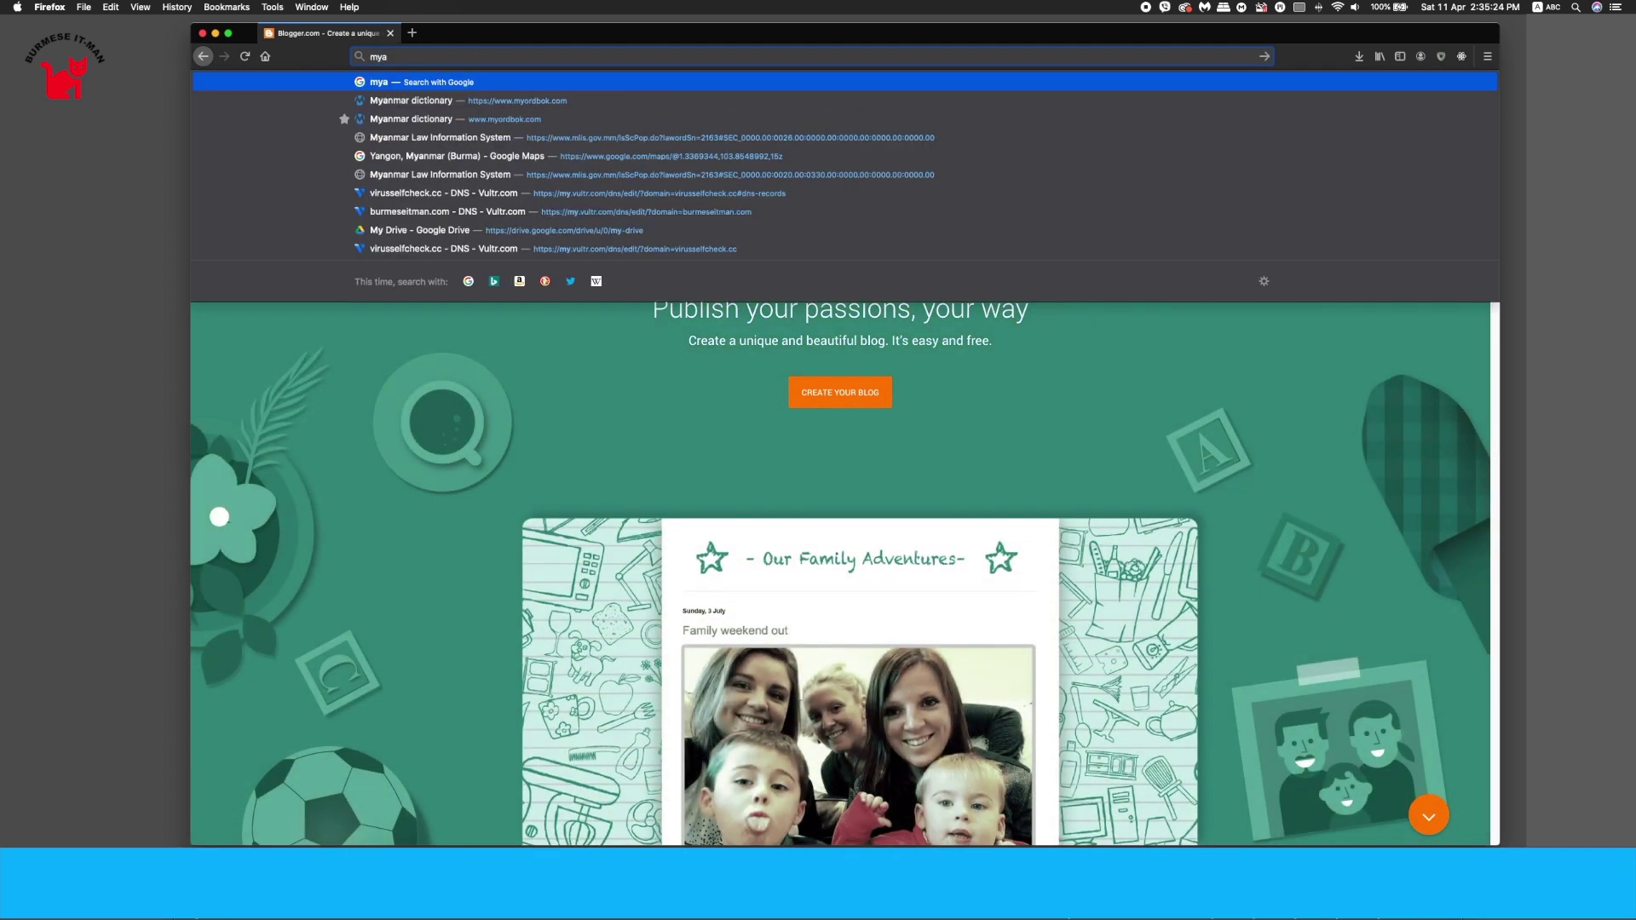
{"action": "key", "text": "BackSpace"}
{"action": "key", "text": "BackSpace"}
{"action": "type", "text": "marka"}
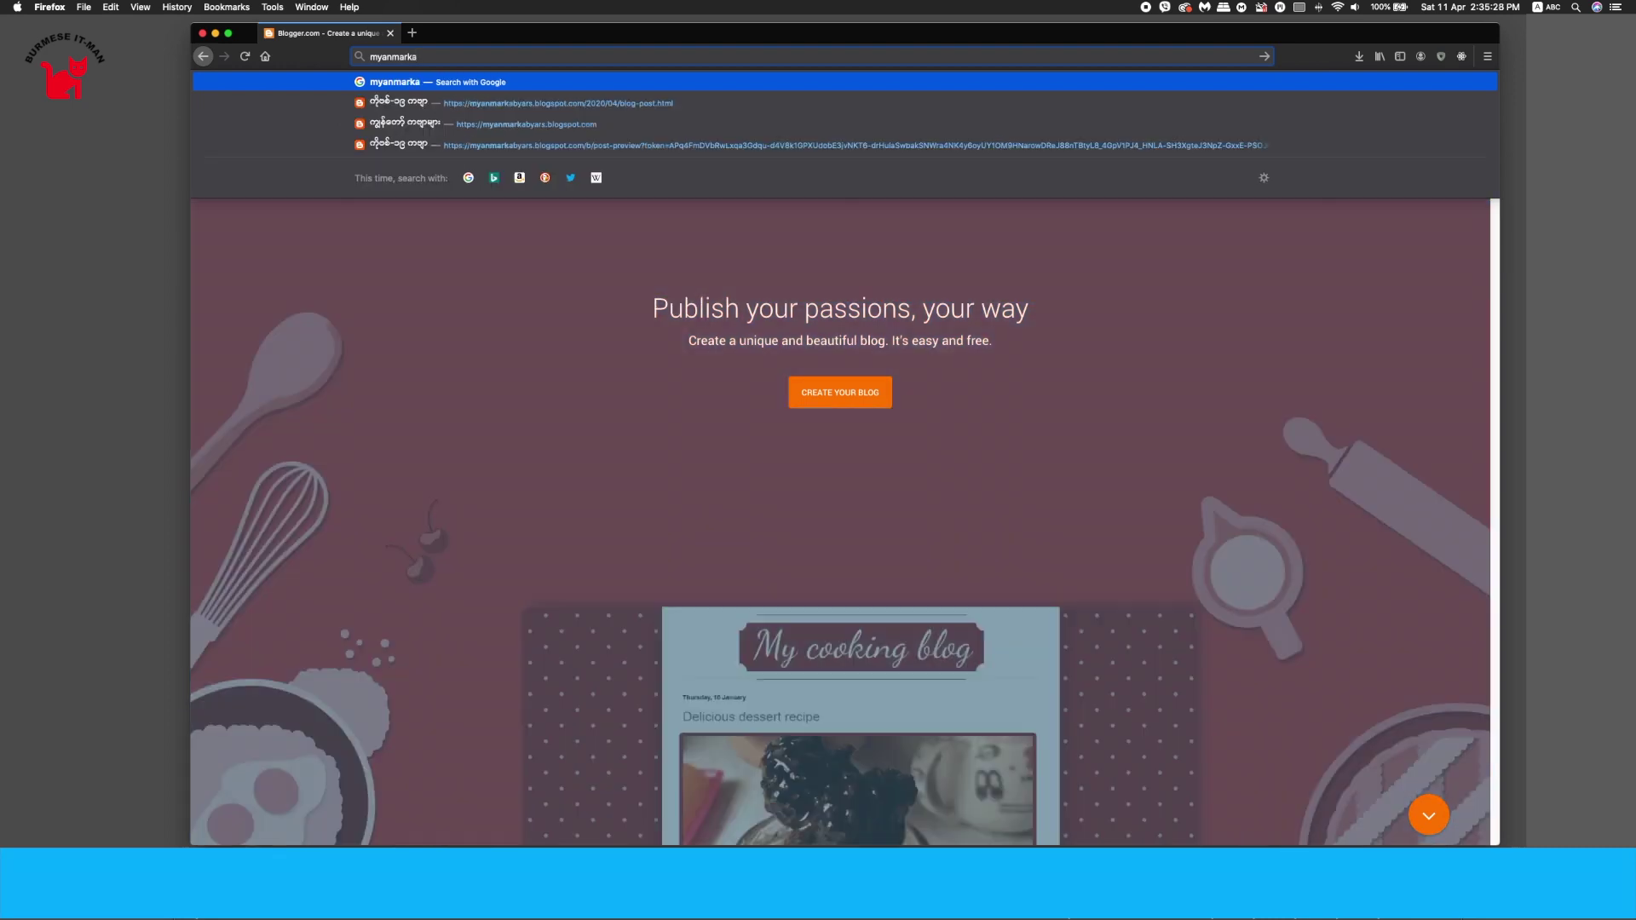
{"action": "type", "text": "byars.blogspot.com"}
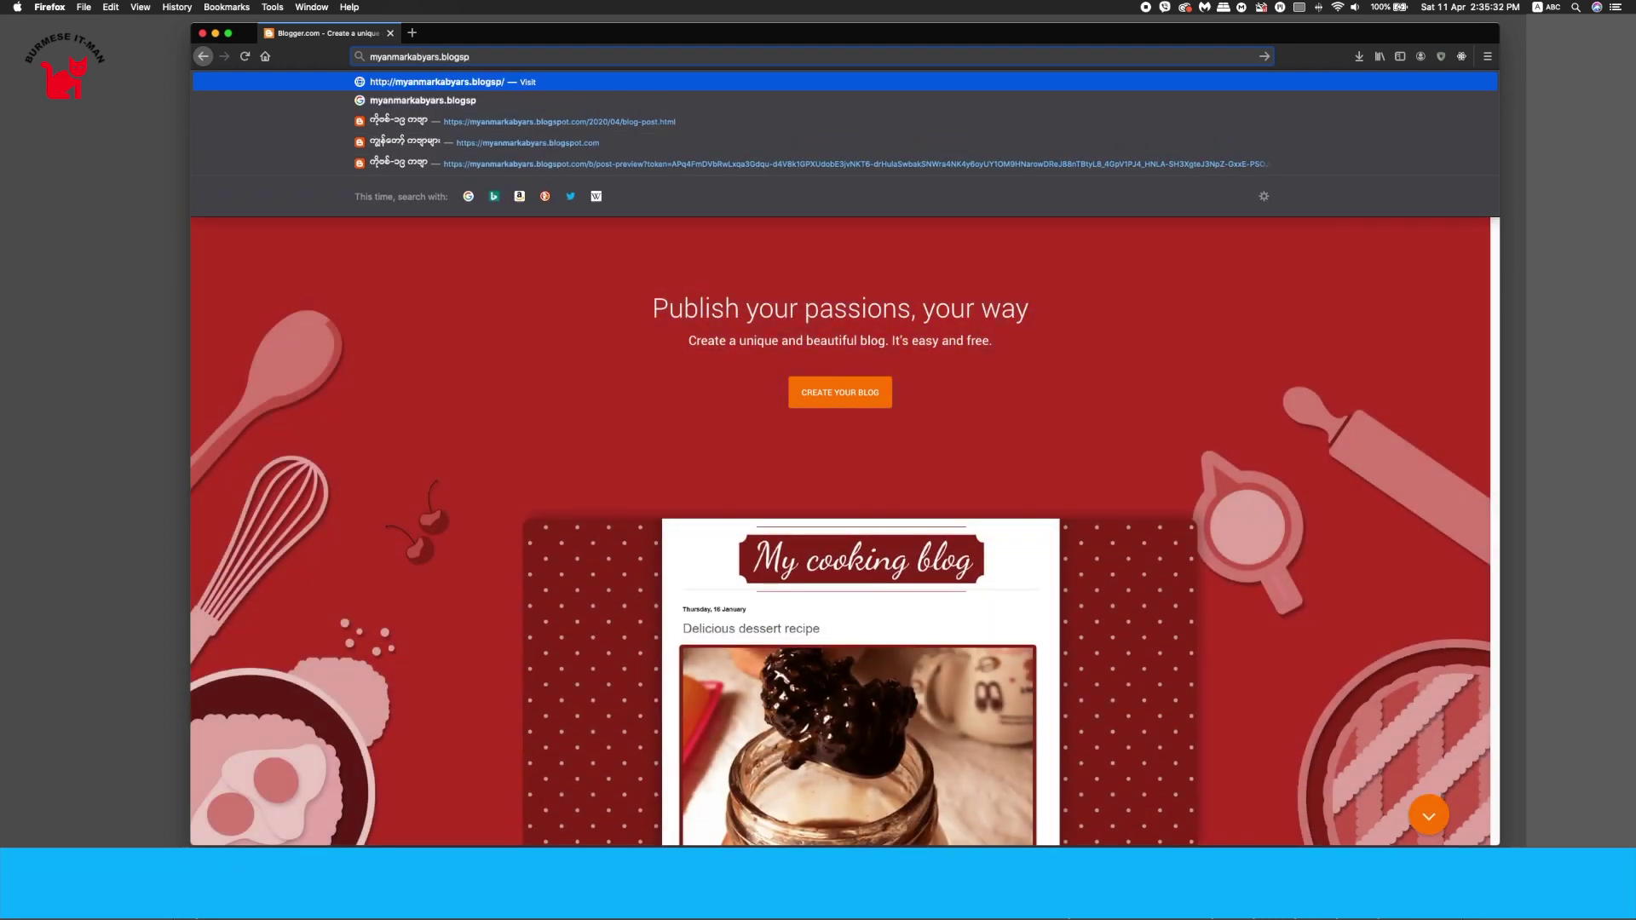
{"action": "key", "text": "Return"}
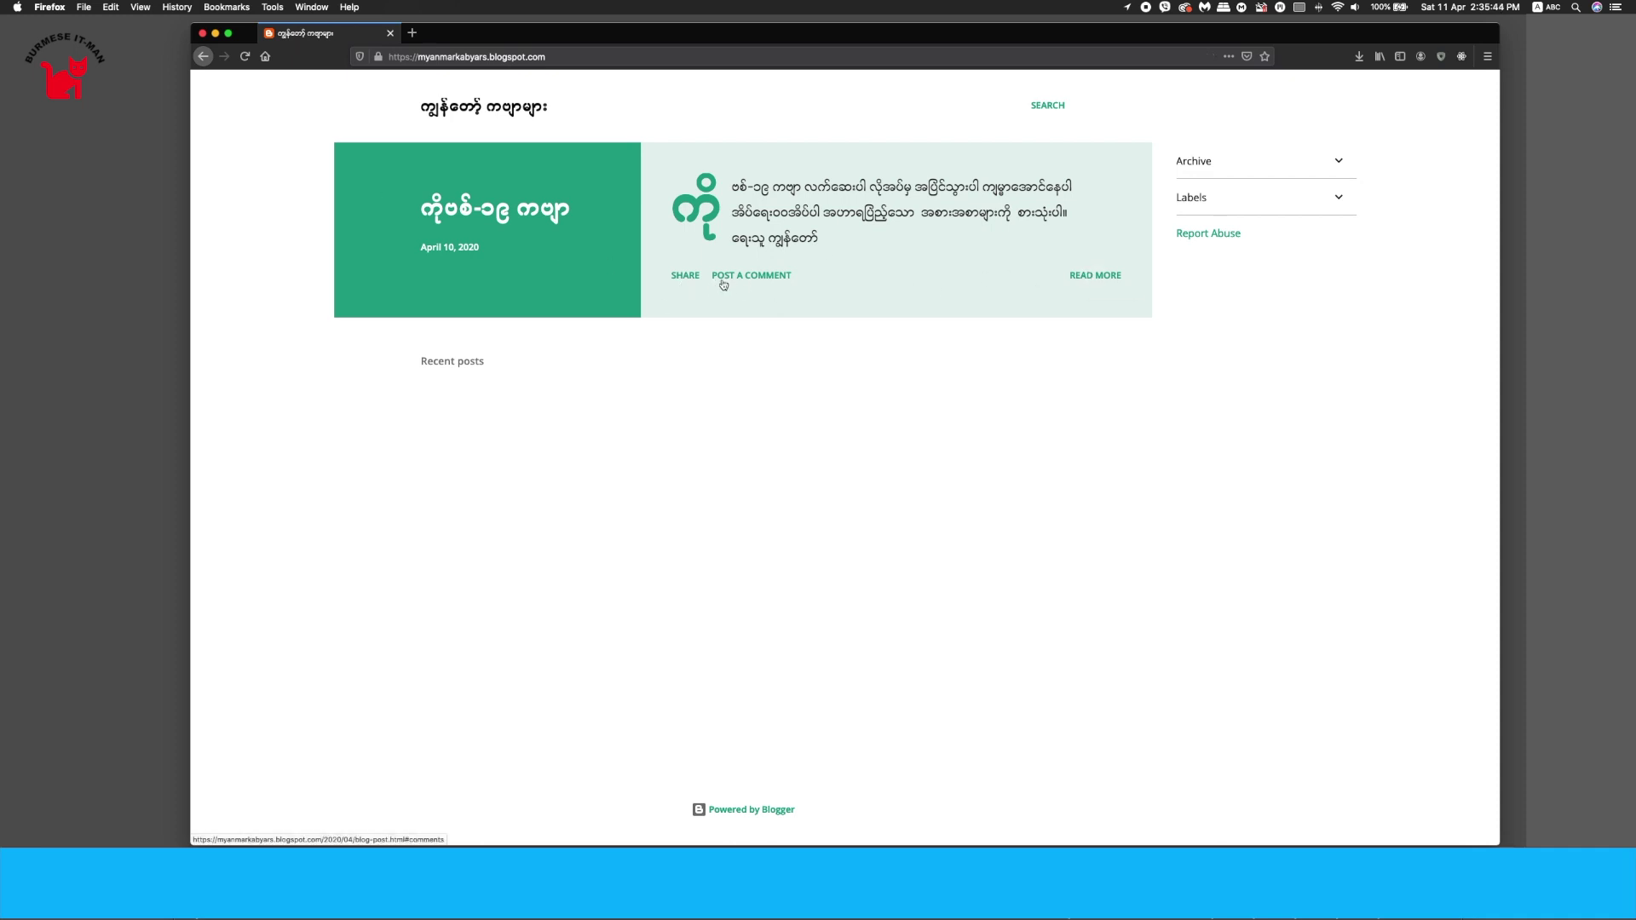
Step: Try the blog's search with an empty query
{"action": "left_click", "coordinate": [1053, 106]}
{"action": "left_click", "coordinate": [1047, 108]}
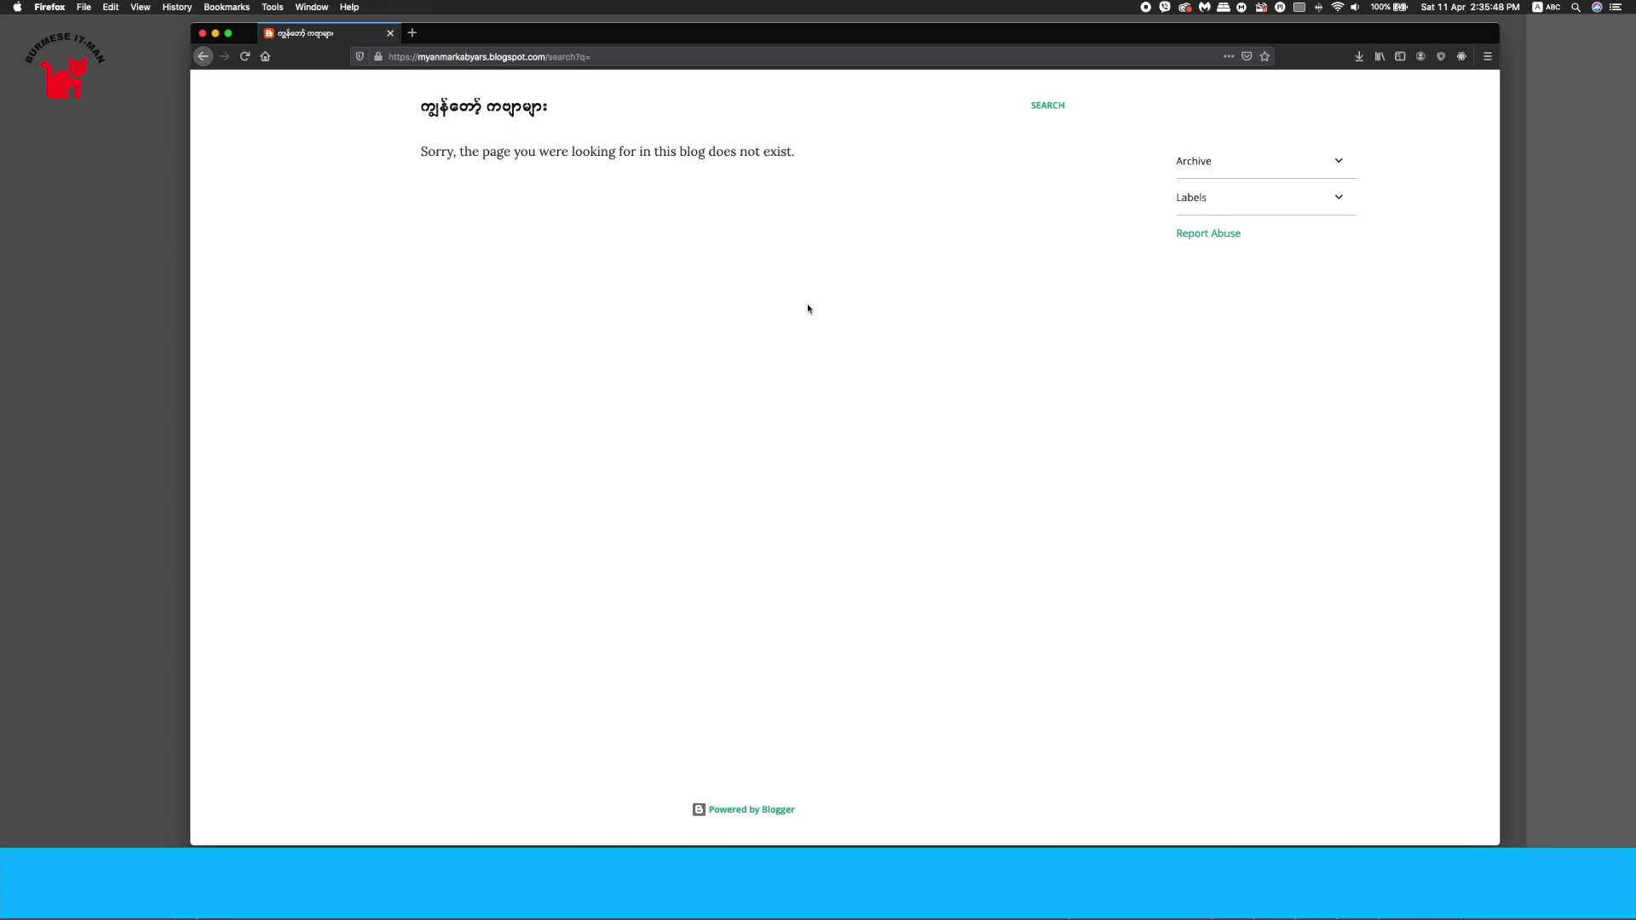
Step: Go back to the Blogger website and sign in to the existing Google account with the account password
{"action": "left_click", "coordinate": [540, 57]}
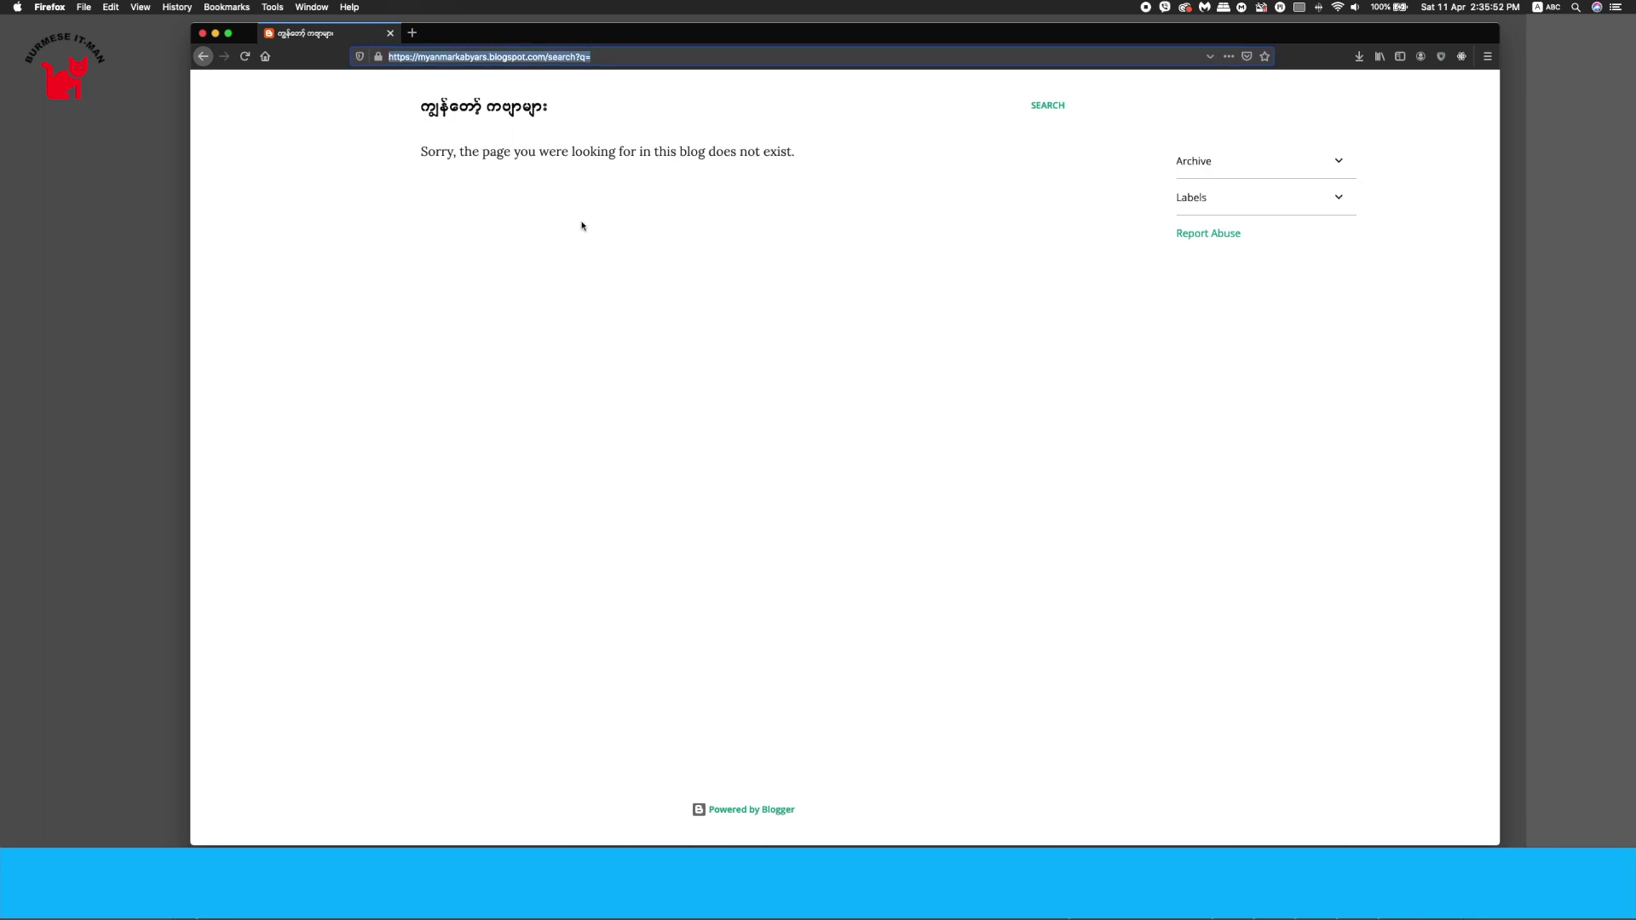
{"action": "type", "text": "www.blogger"}
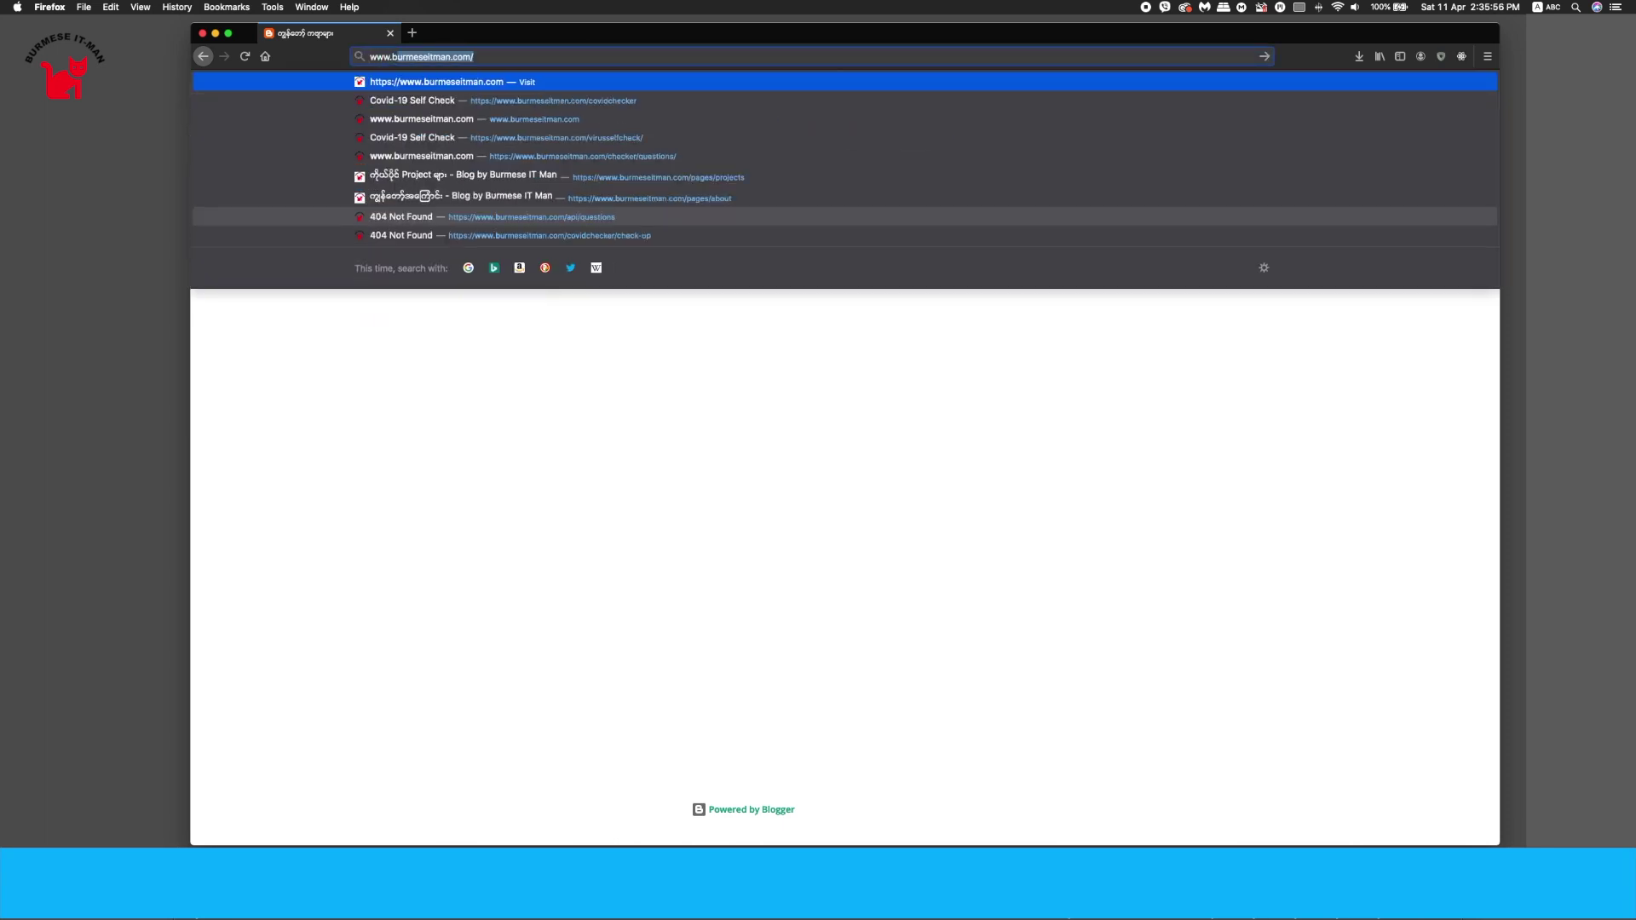
{"action": "left_click", "coordinate": [511, 233]}
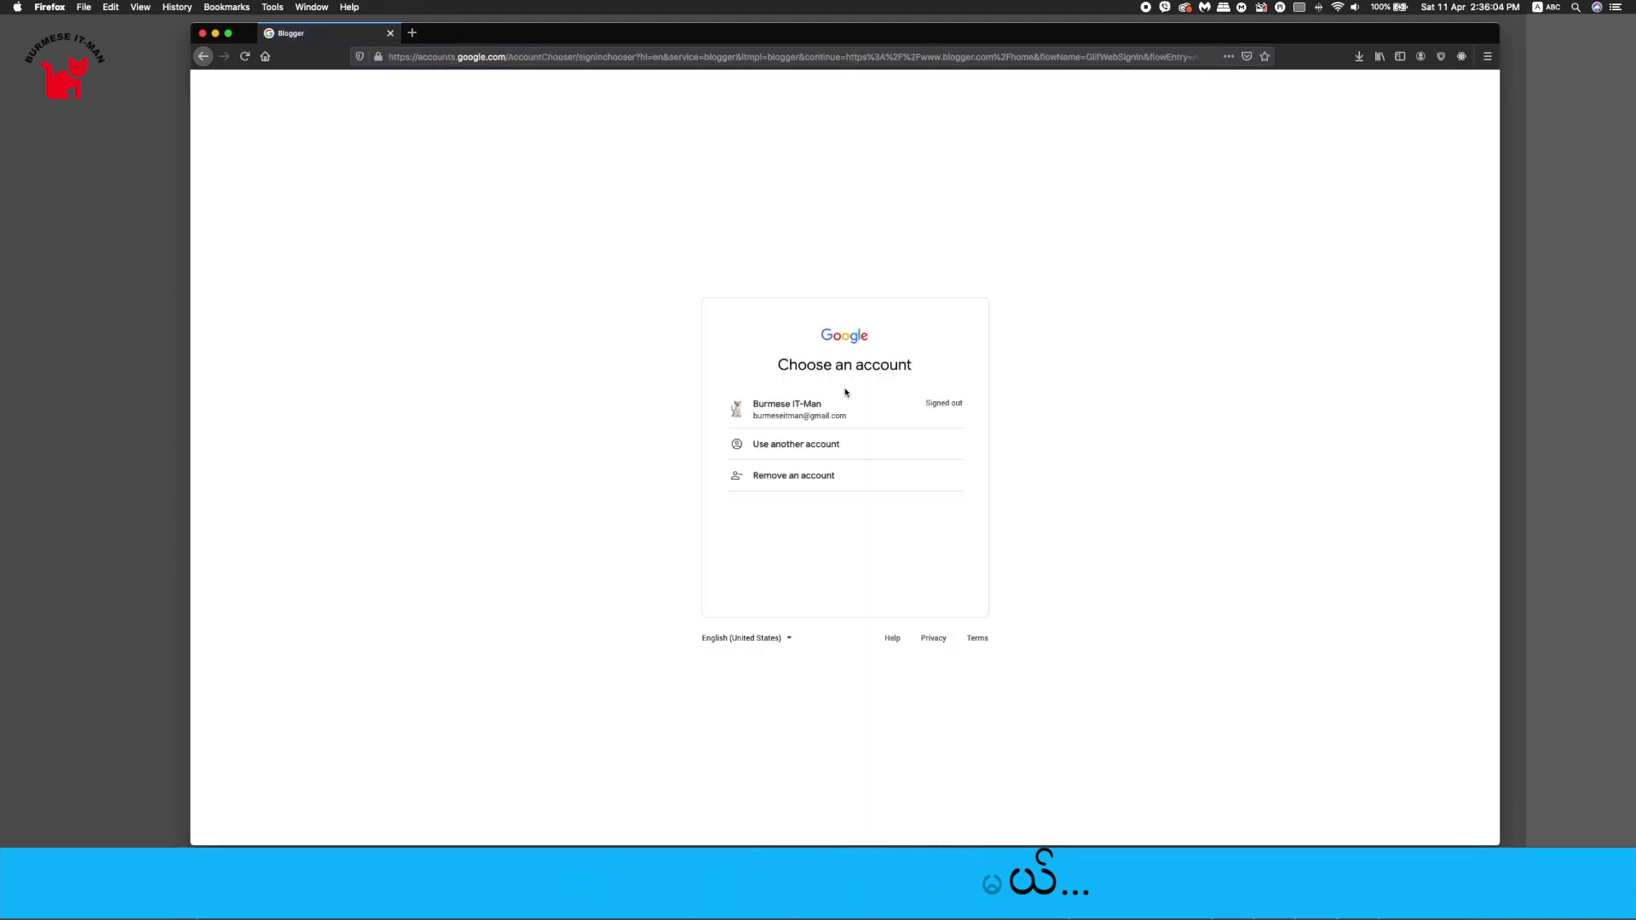
{"action": "left_click", "coordinate": [844, 400]}
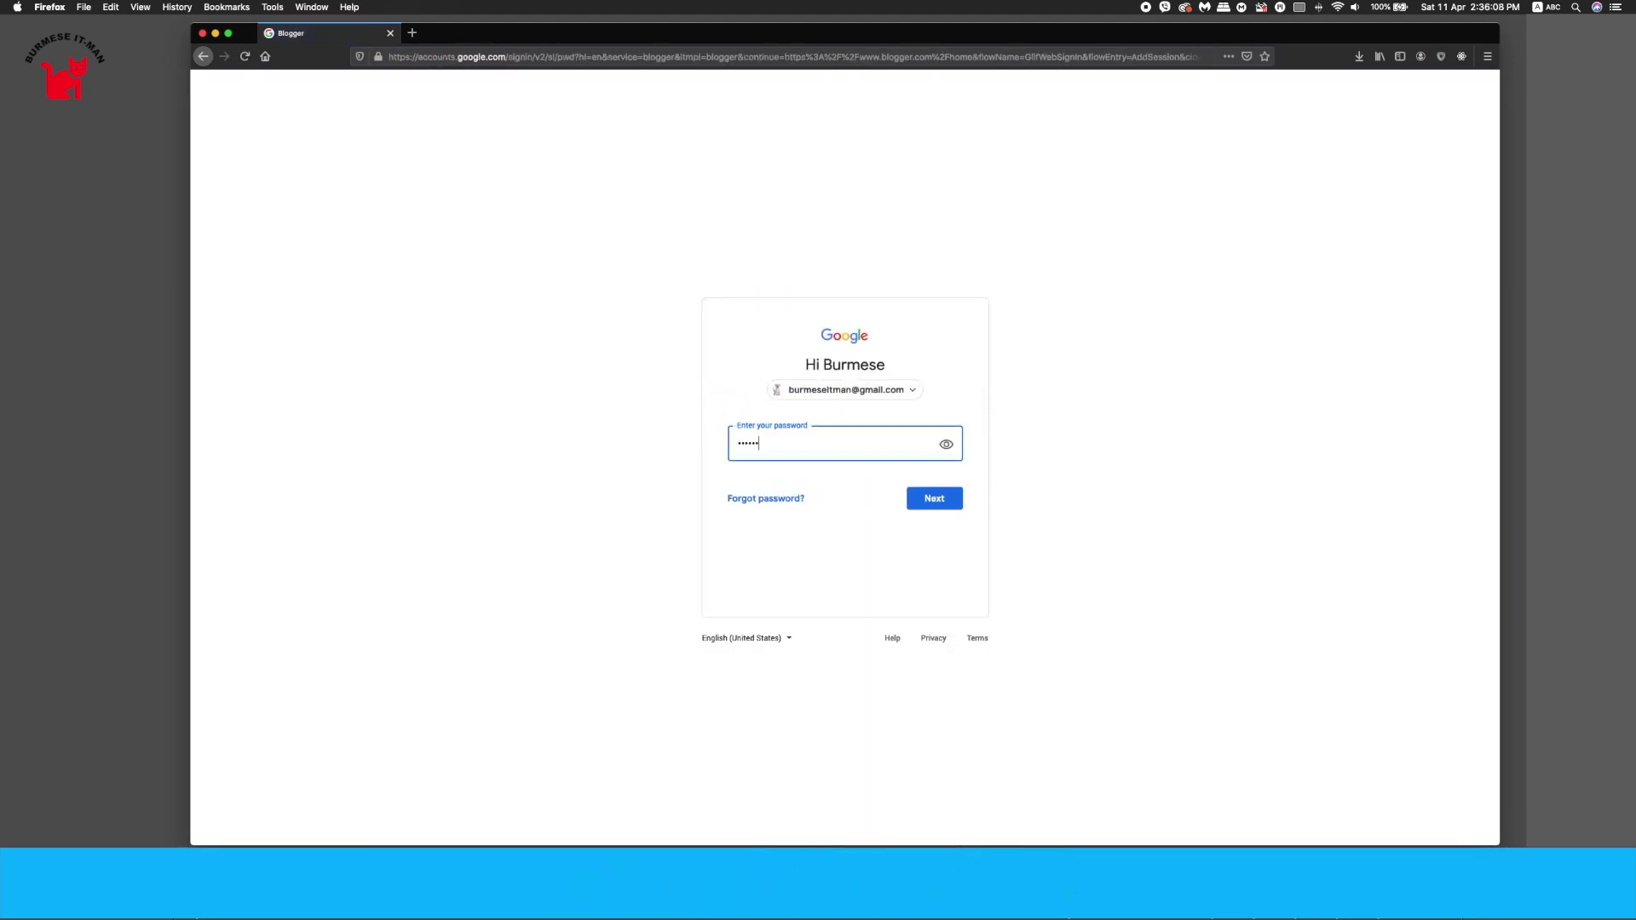
{"action": "key", "text": "Return"}
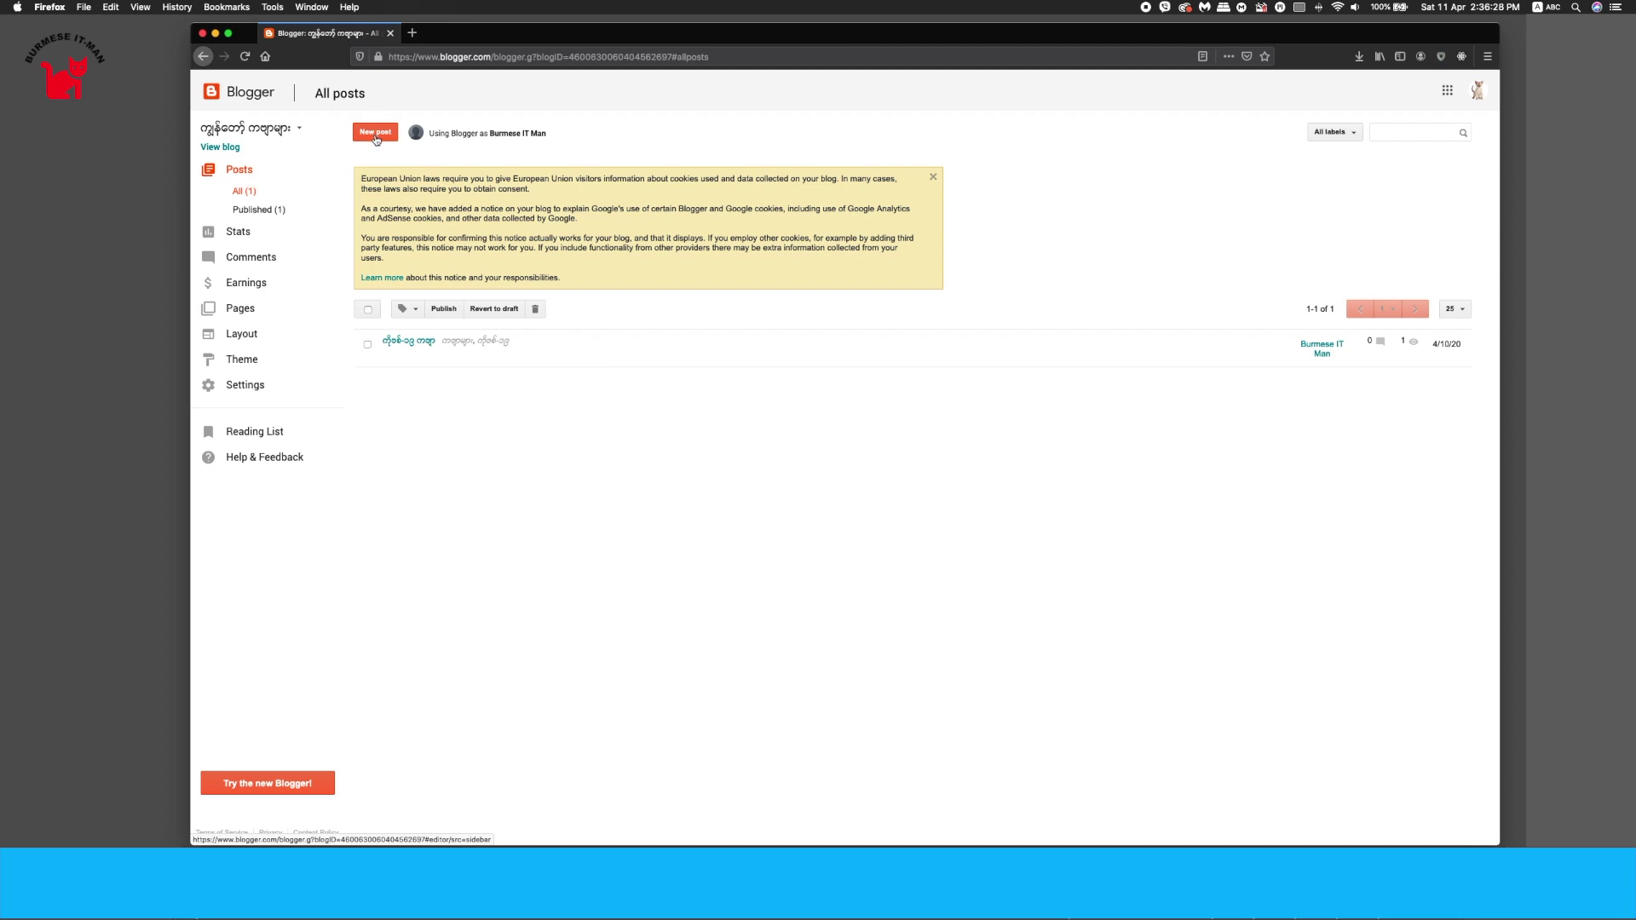
Step: Examine the blog's statistics overview and its published comments
{"action": "left_click", "coordinate": [237, 232]}
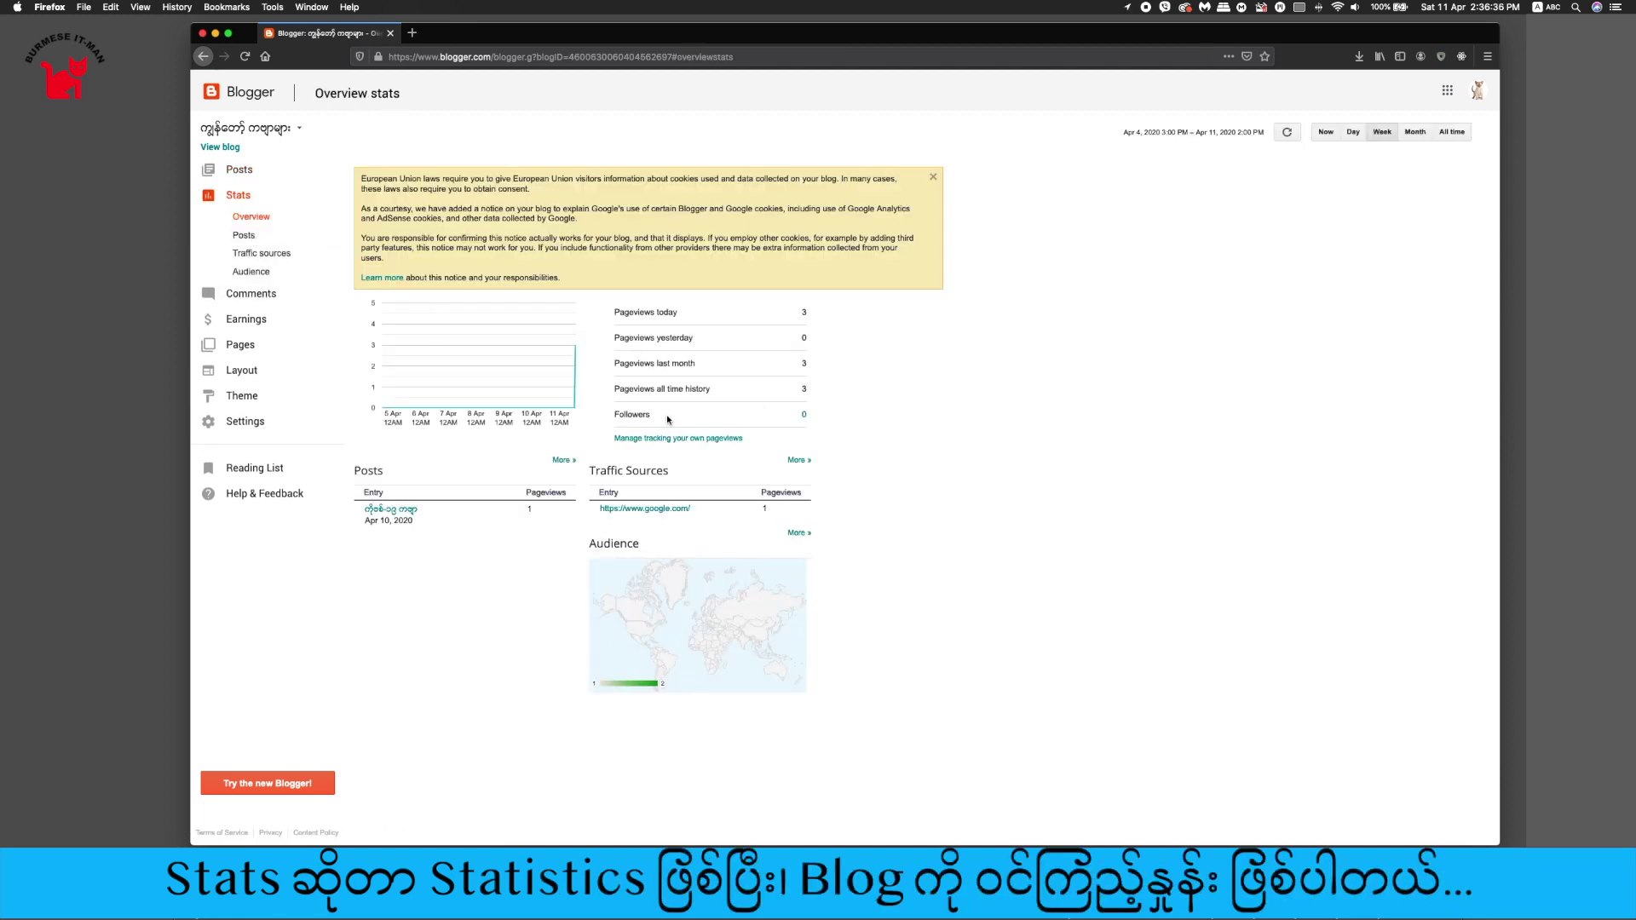
{"action": "left_click", "coordinate": [249, 293]}
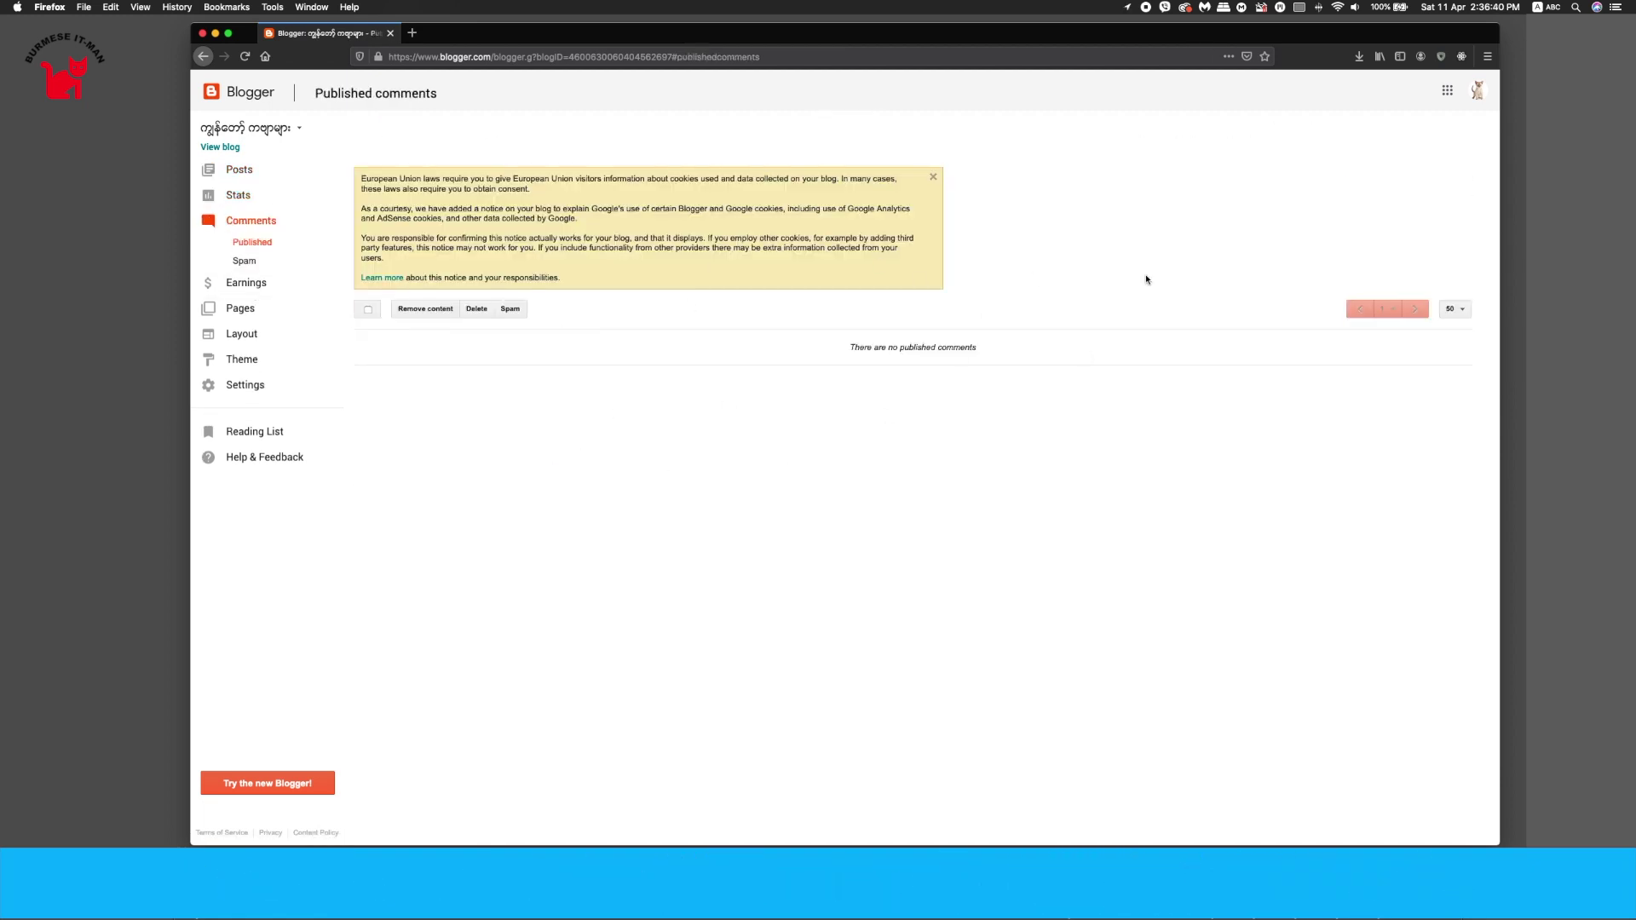
Step: Examine the blog's earnings page and its list of pages
{"action": "left_click", "coordinate": [246, 283]}
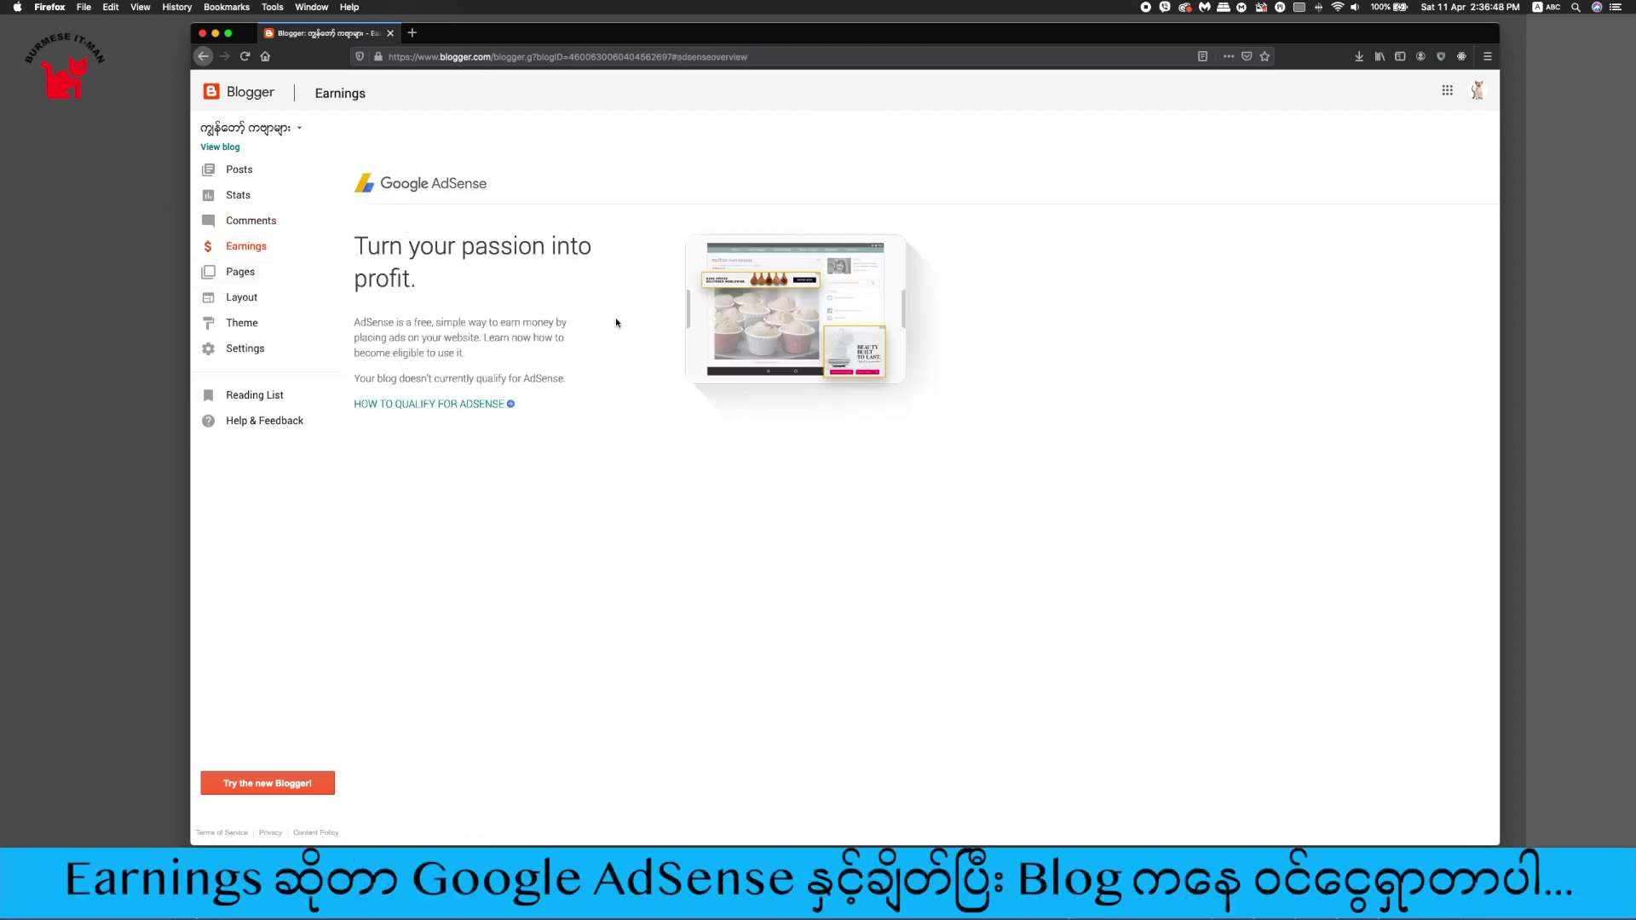
{"action": "left_click", "coordinate": [273, 272]}
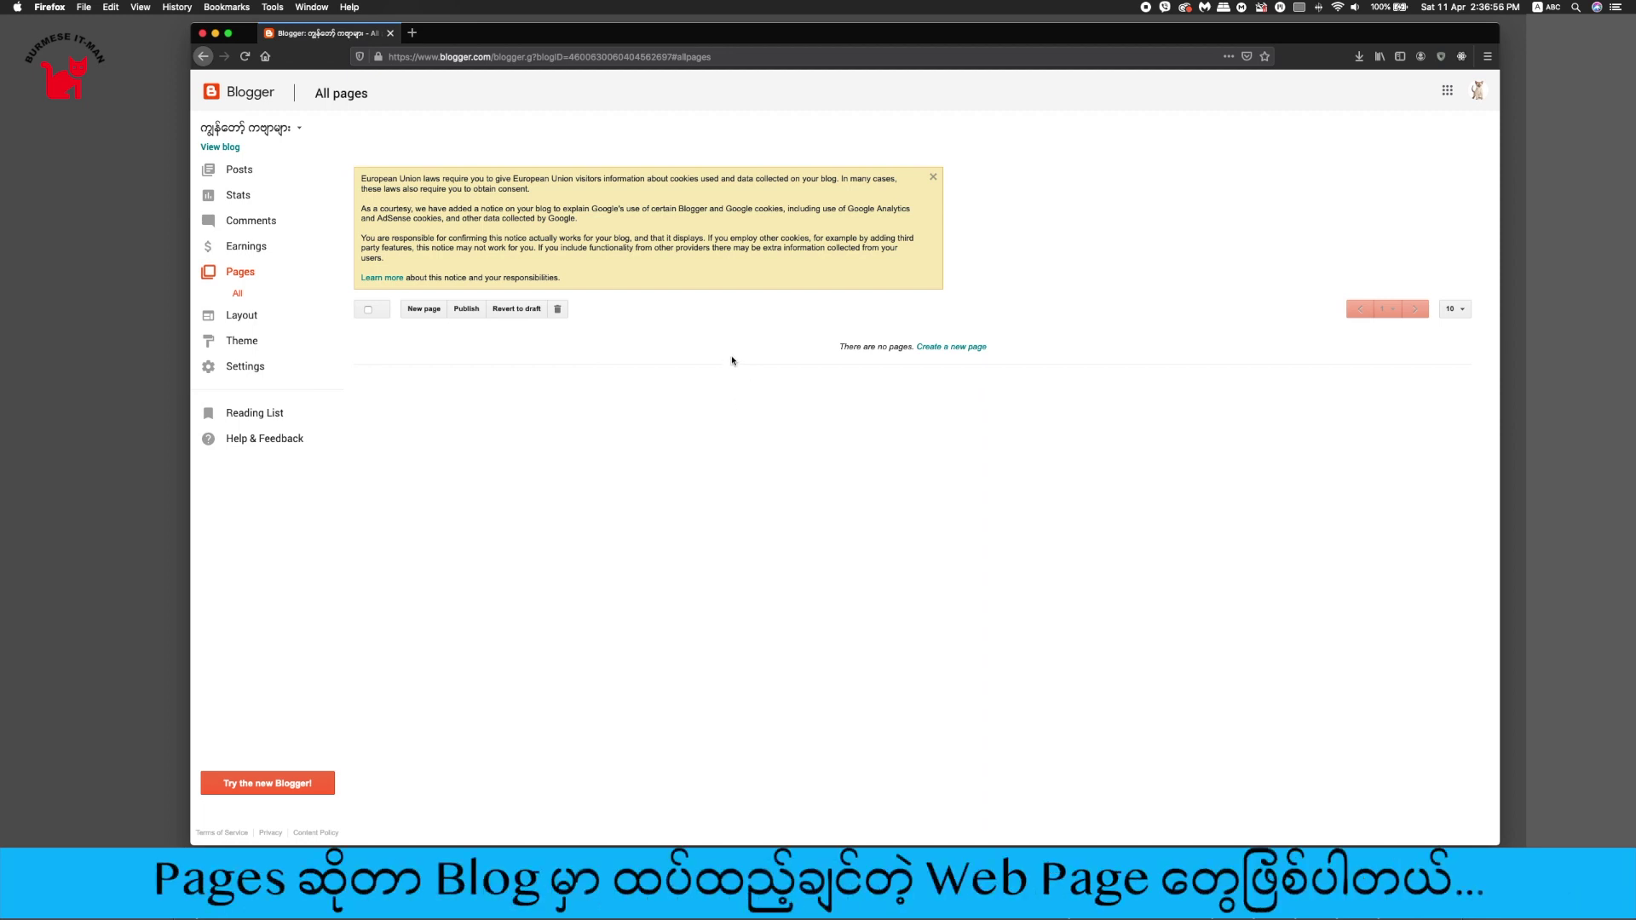
Step: Create a new blog page titled "ကျွန်တော့်အကြောင်း"
{"action": "left_click", "coordinate": [970, 347]}
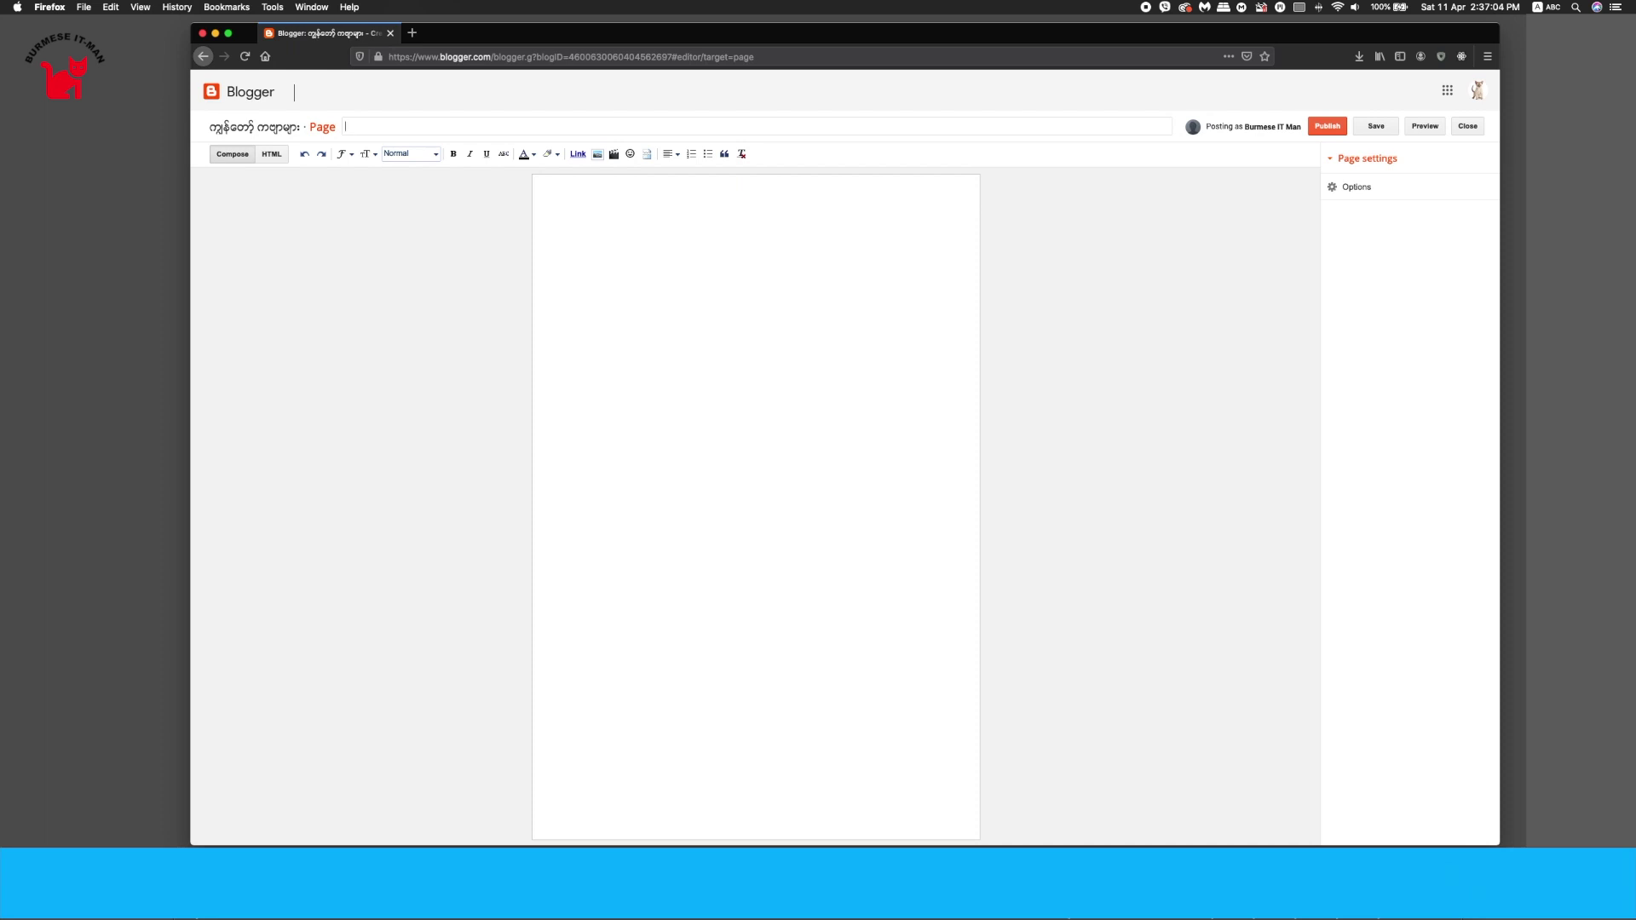
{"action": "key", "text": "ctrl+space"}
{"action": "type", "text": "ကျွန်တော့်အကြောင်း"}
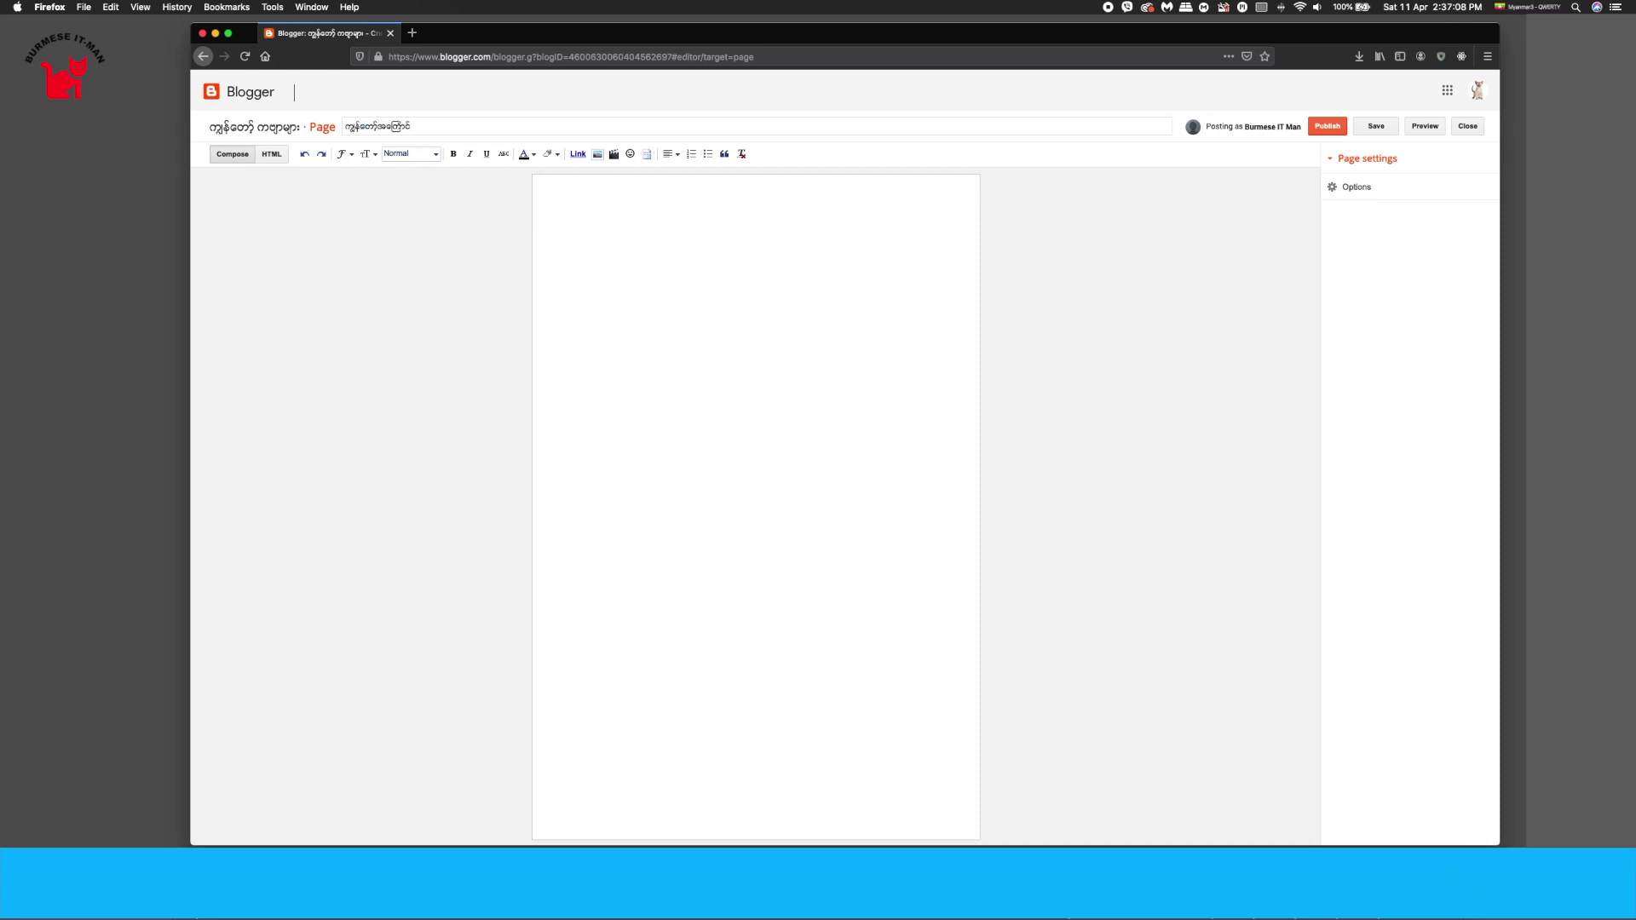
{"action": "key", "text": "ctrl+space"}
Step: Write a Subheading-format Burmese self-introduction giving the author's name and residence in Mandalay, ending with "ဒါပဲနော်...", and publish the page
{"action": "left_click", "coordinate": [409, 155]}
{"action": "left_click", "coordinate": [433, 189]}
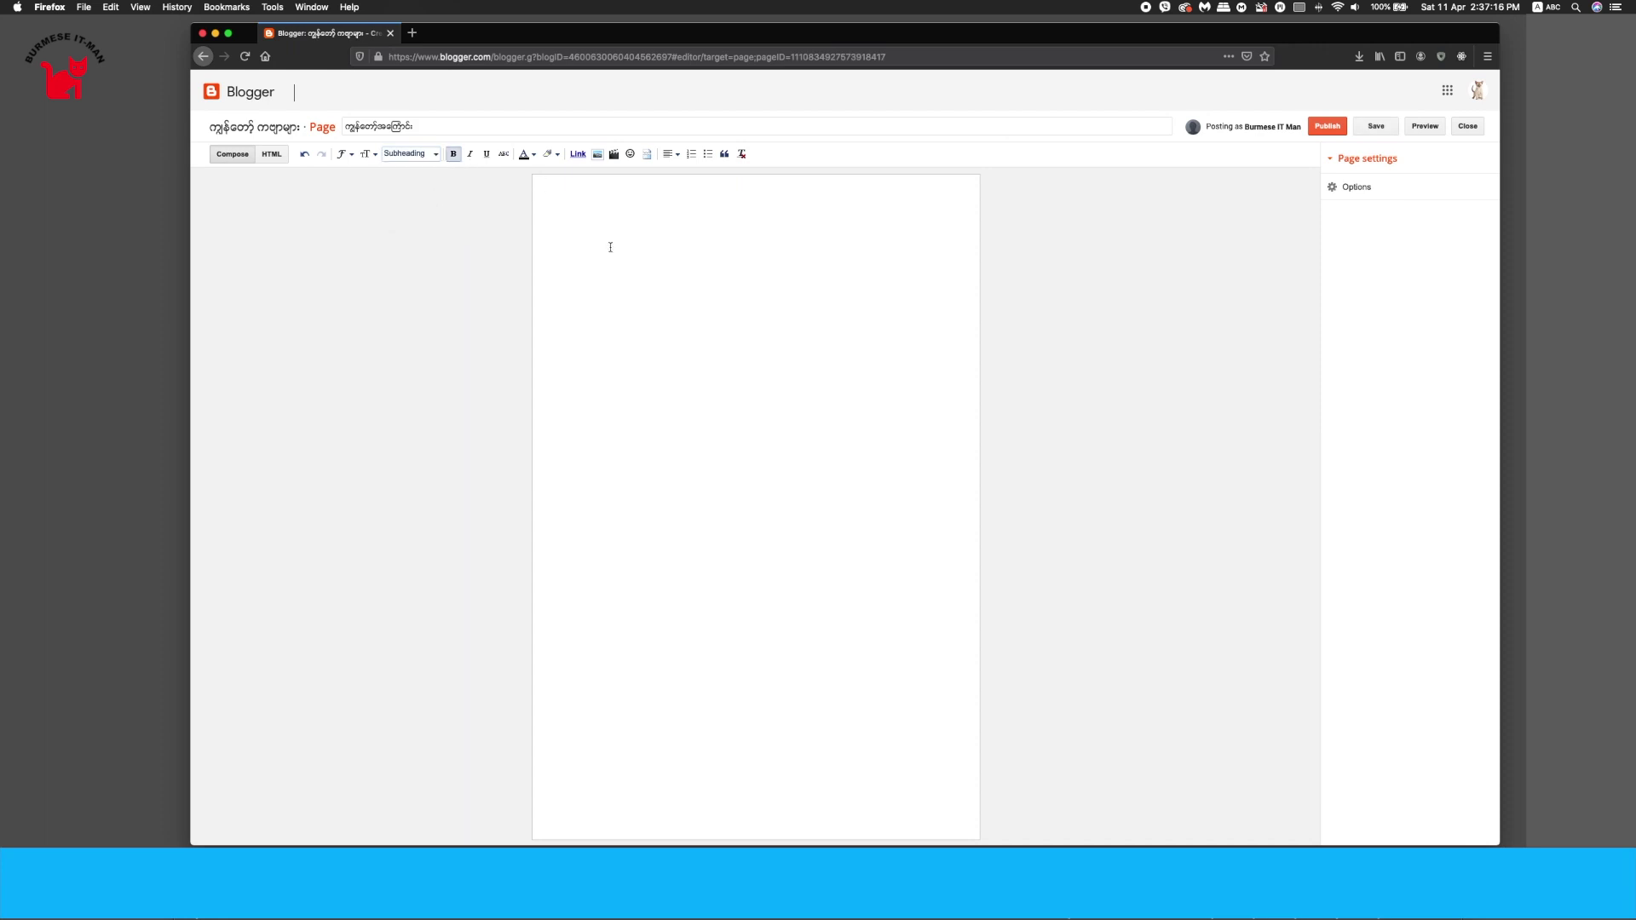
{"action": "key", "text": "BackSpace"}
{"action": "key", "text": "BackSpace"}
{"action": "key", "text": "ctrl+space"}
{"action": "type", "text": "ကျွန်"}
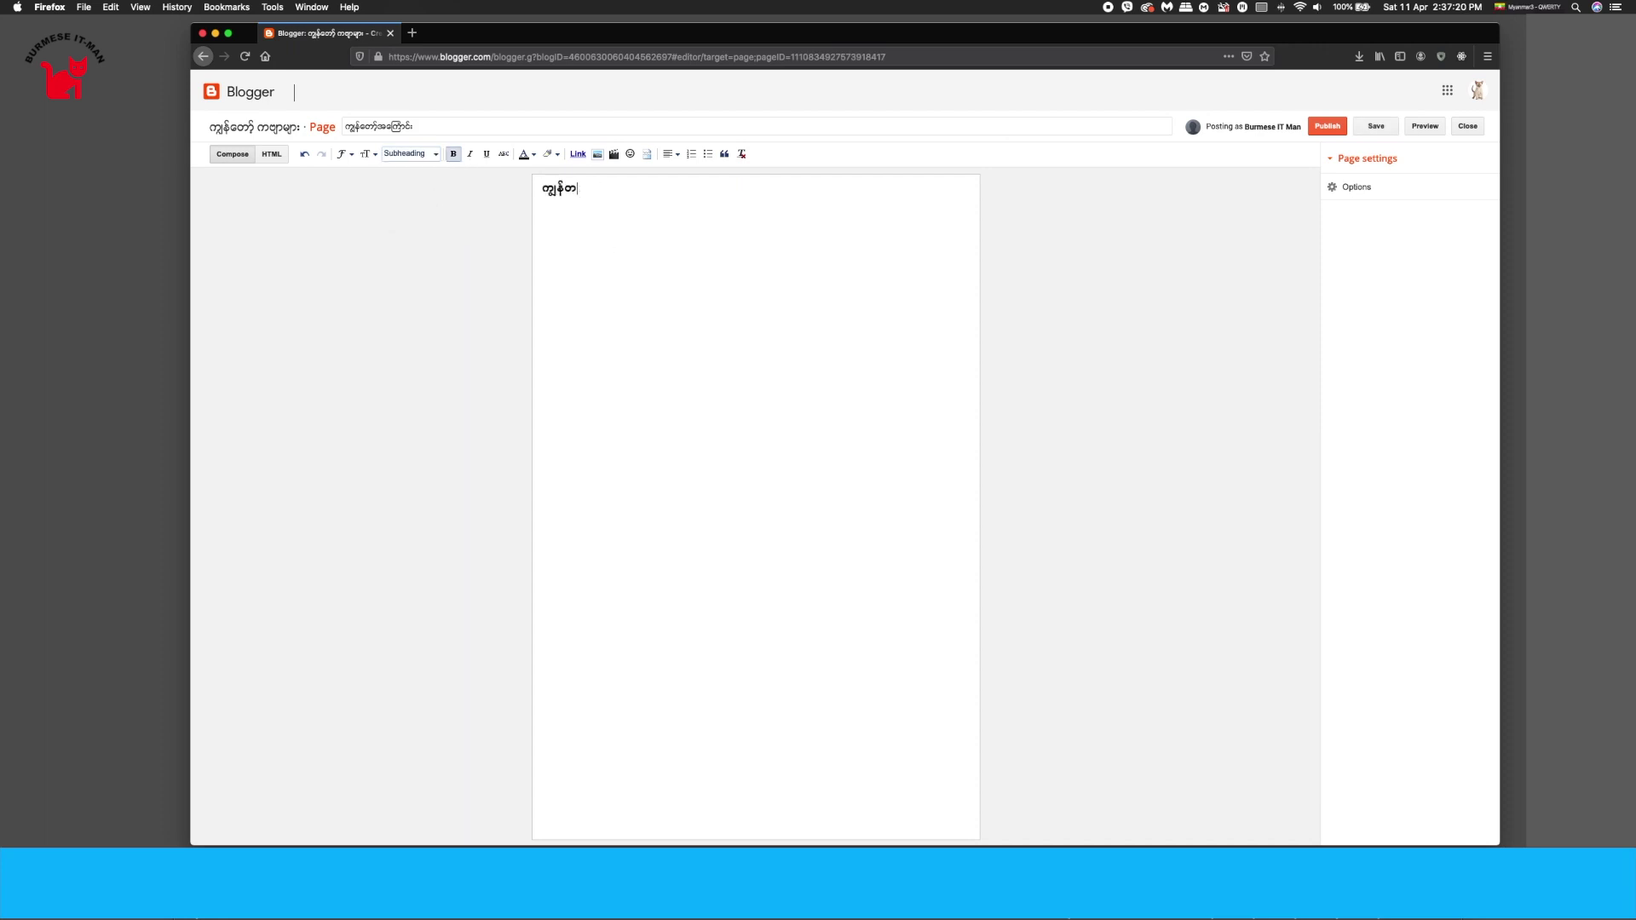
{"action": "type", "text": "တော်နာမည် ဓောင်ဓောင်ပါ၊ မန္တလေးမှာ နေ"}
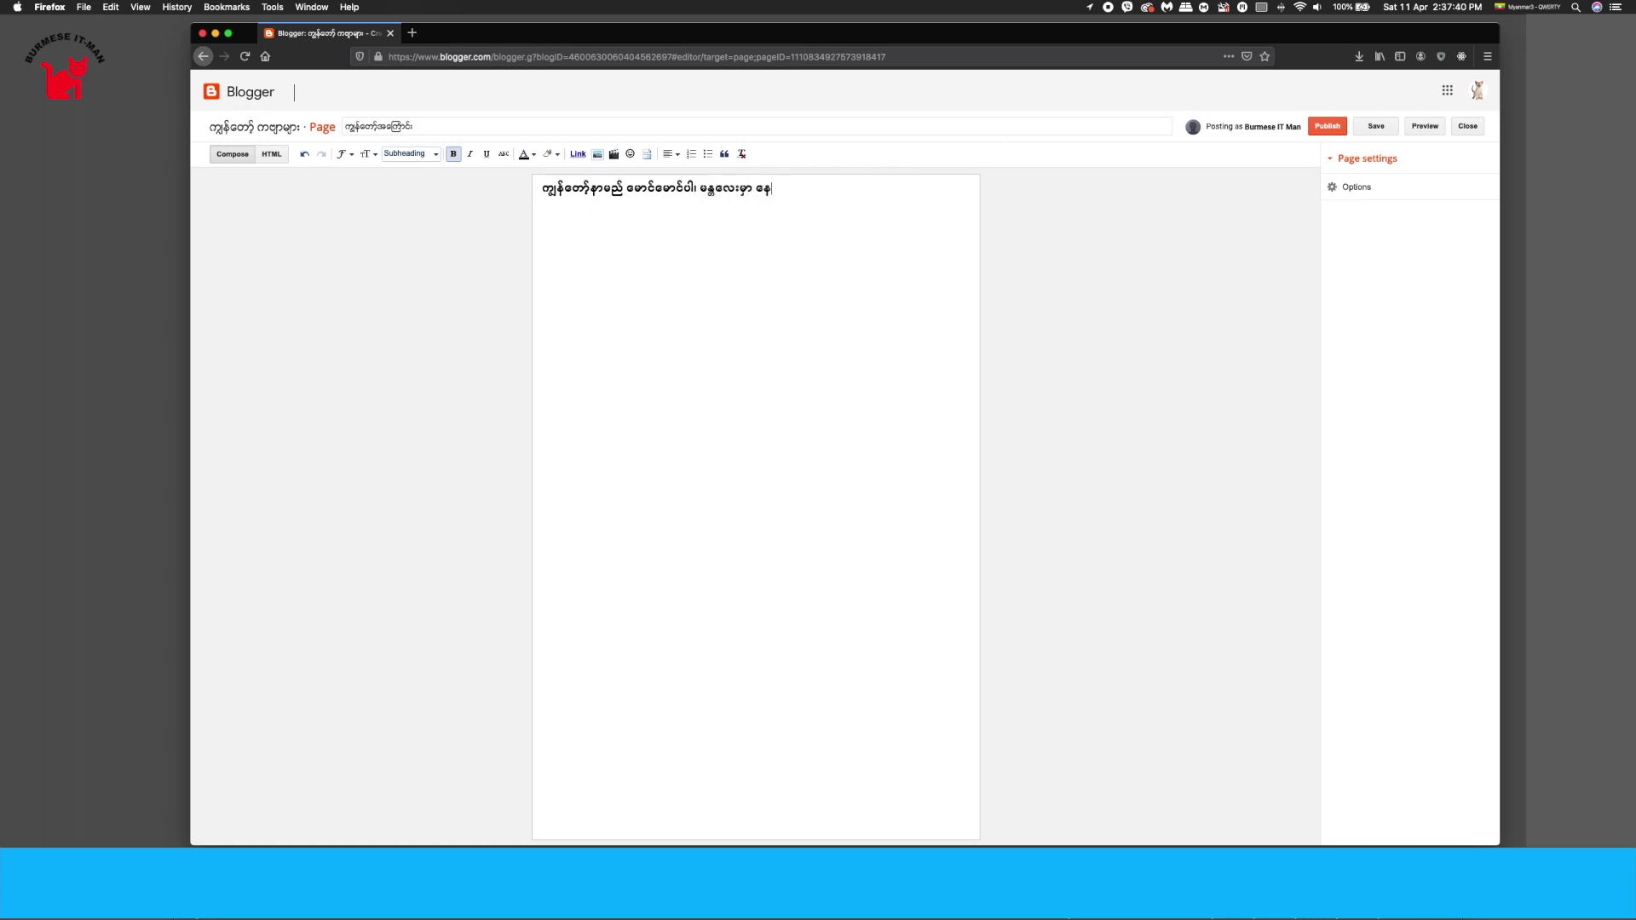
{"action": "type", "text": "ပါတယ်။ ဒါပဲနော်..."}
{"action": "left_click", "coordinate": [1322, 127]}
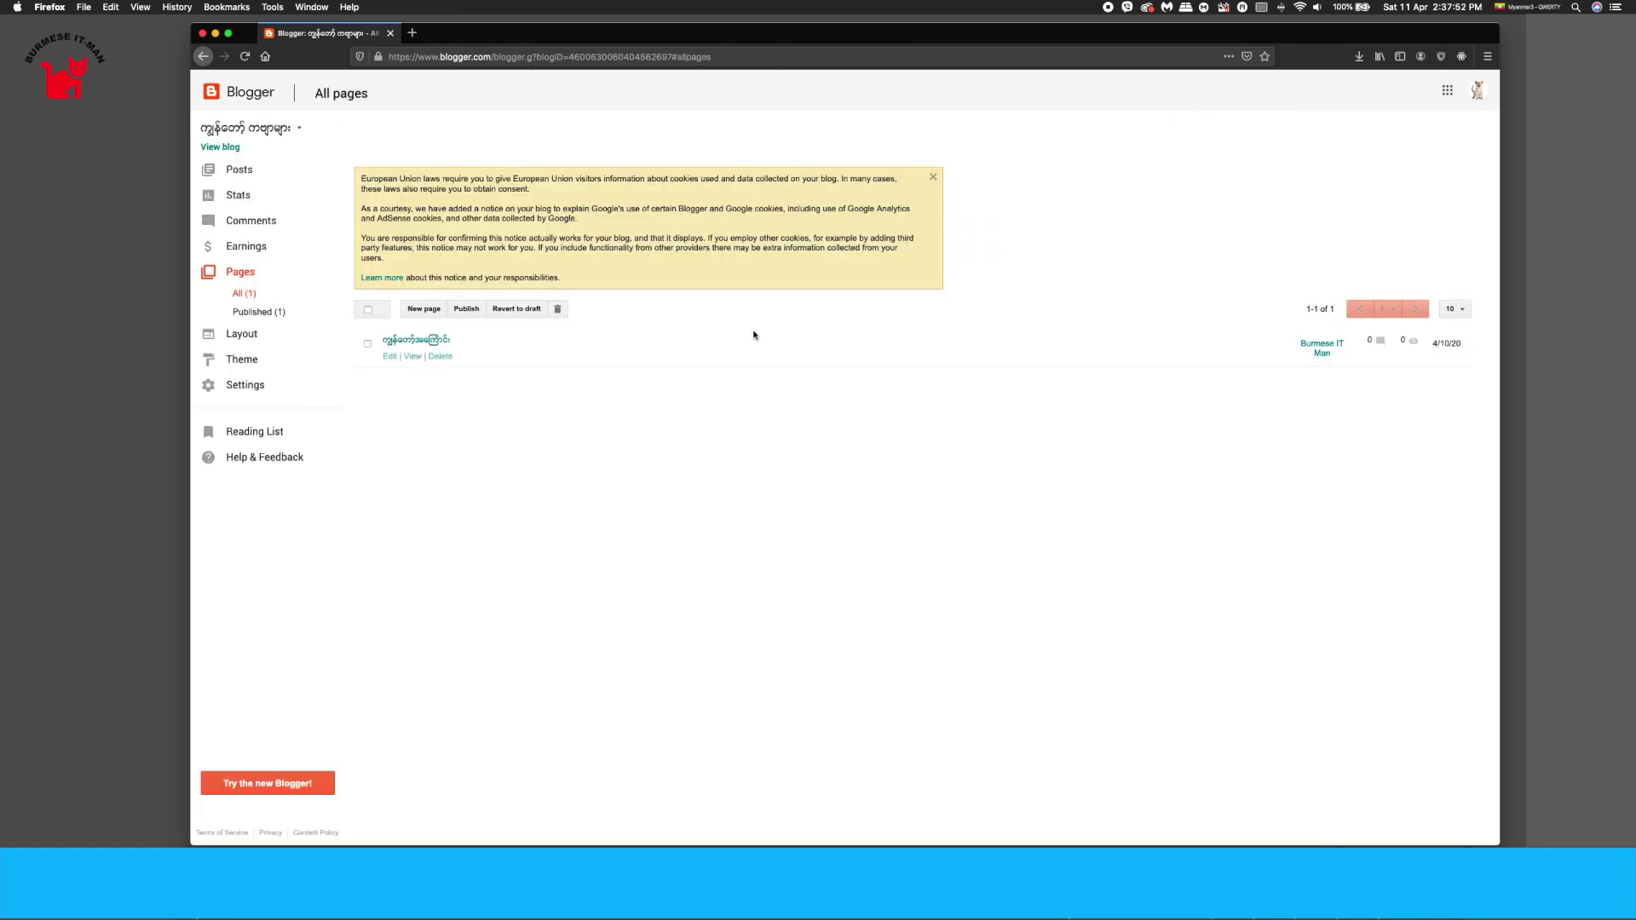
Step: Look for the new page on the live blog and review the blog's lists of posts and pages
{"action": "left_click", "coordinate": [220, 147]}
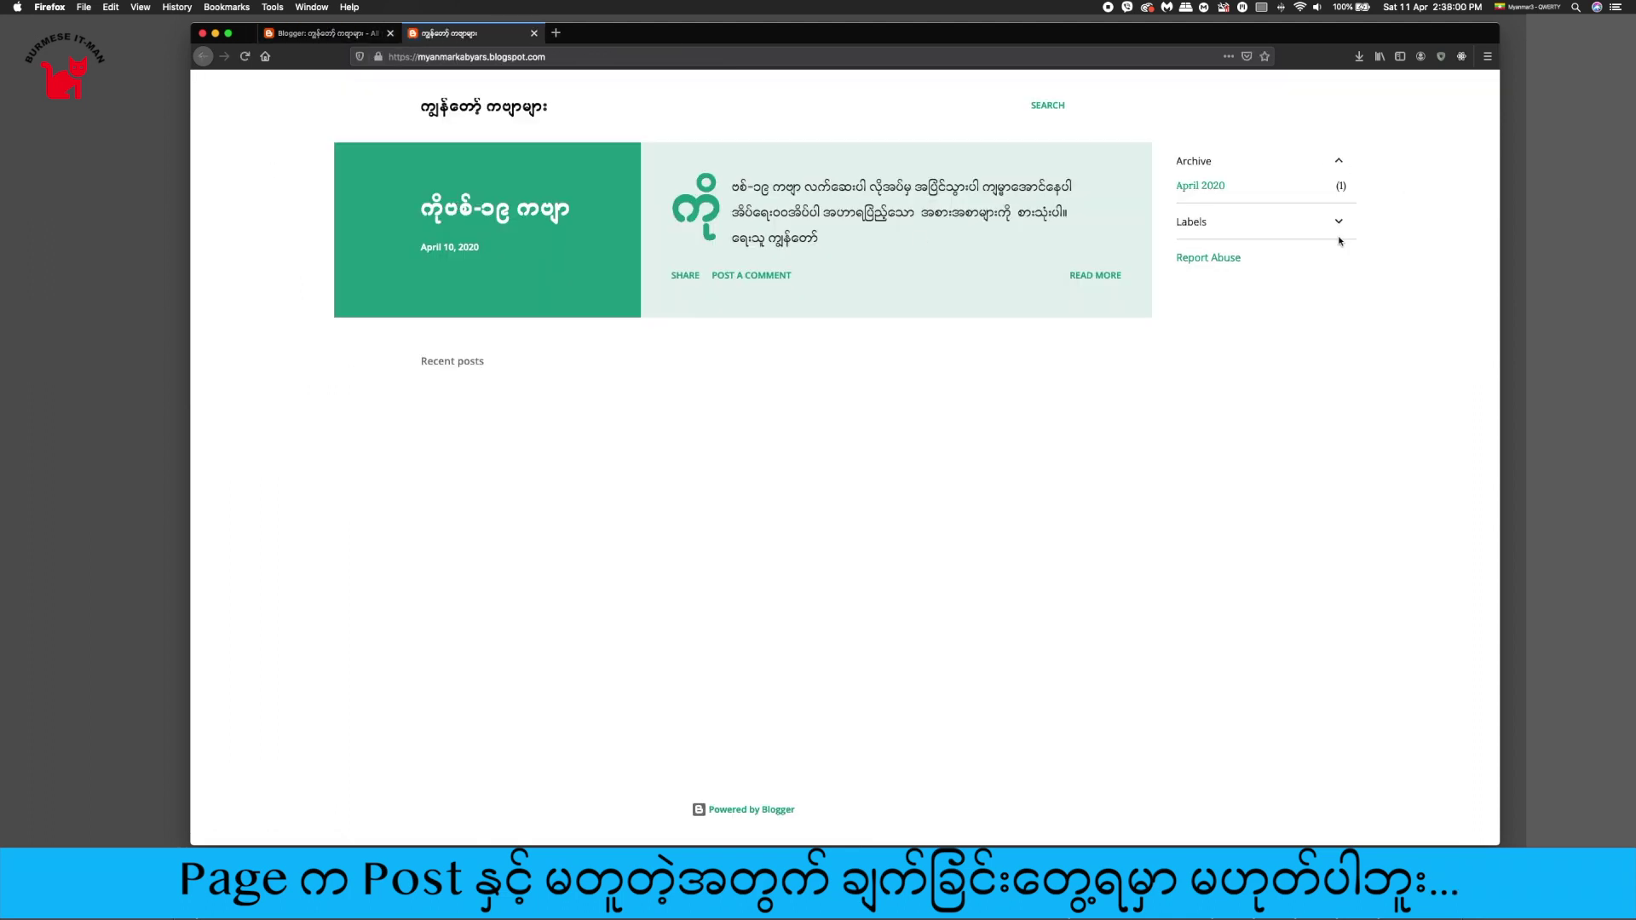
{"action": "key", "text": "super+w"}
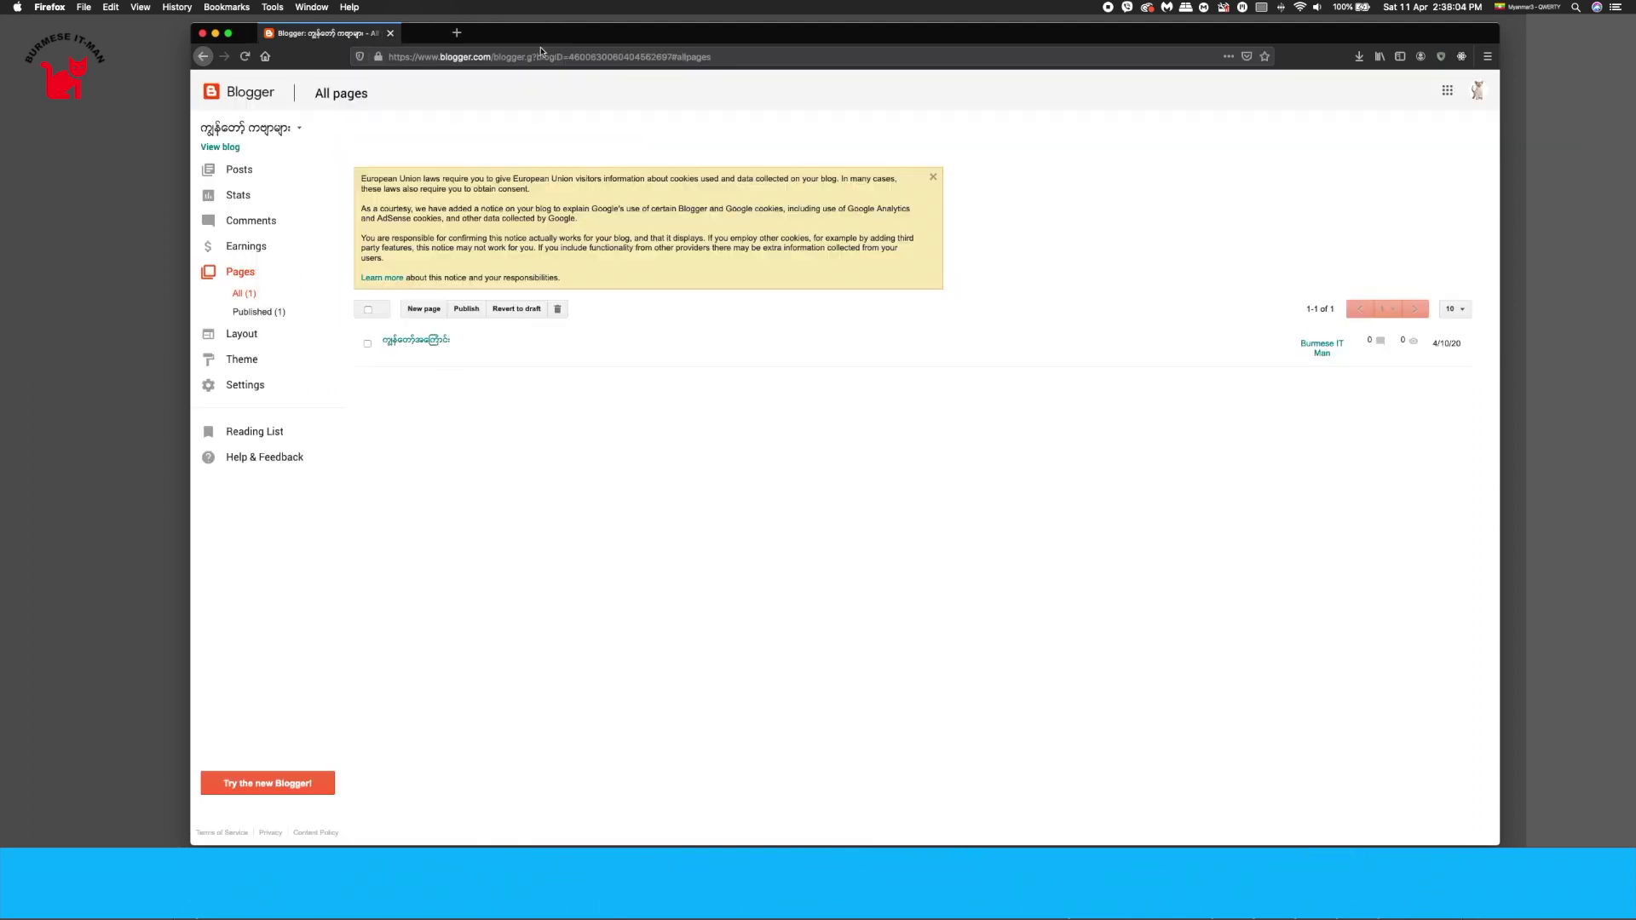
{"action": "left_click", "coordinate": [241, 170]}
{"action": "mouse_move", "coordinate": [391, 359]}
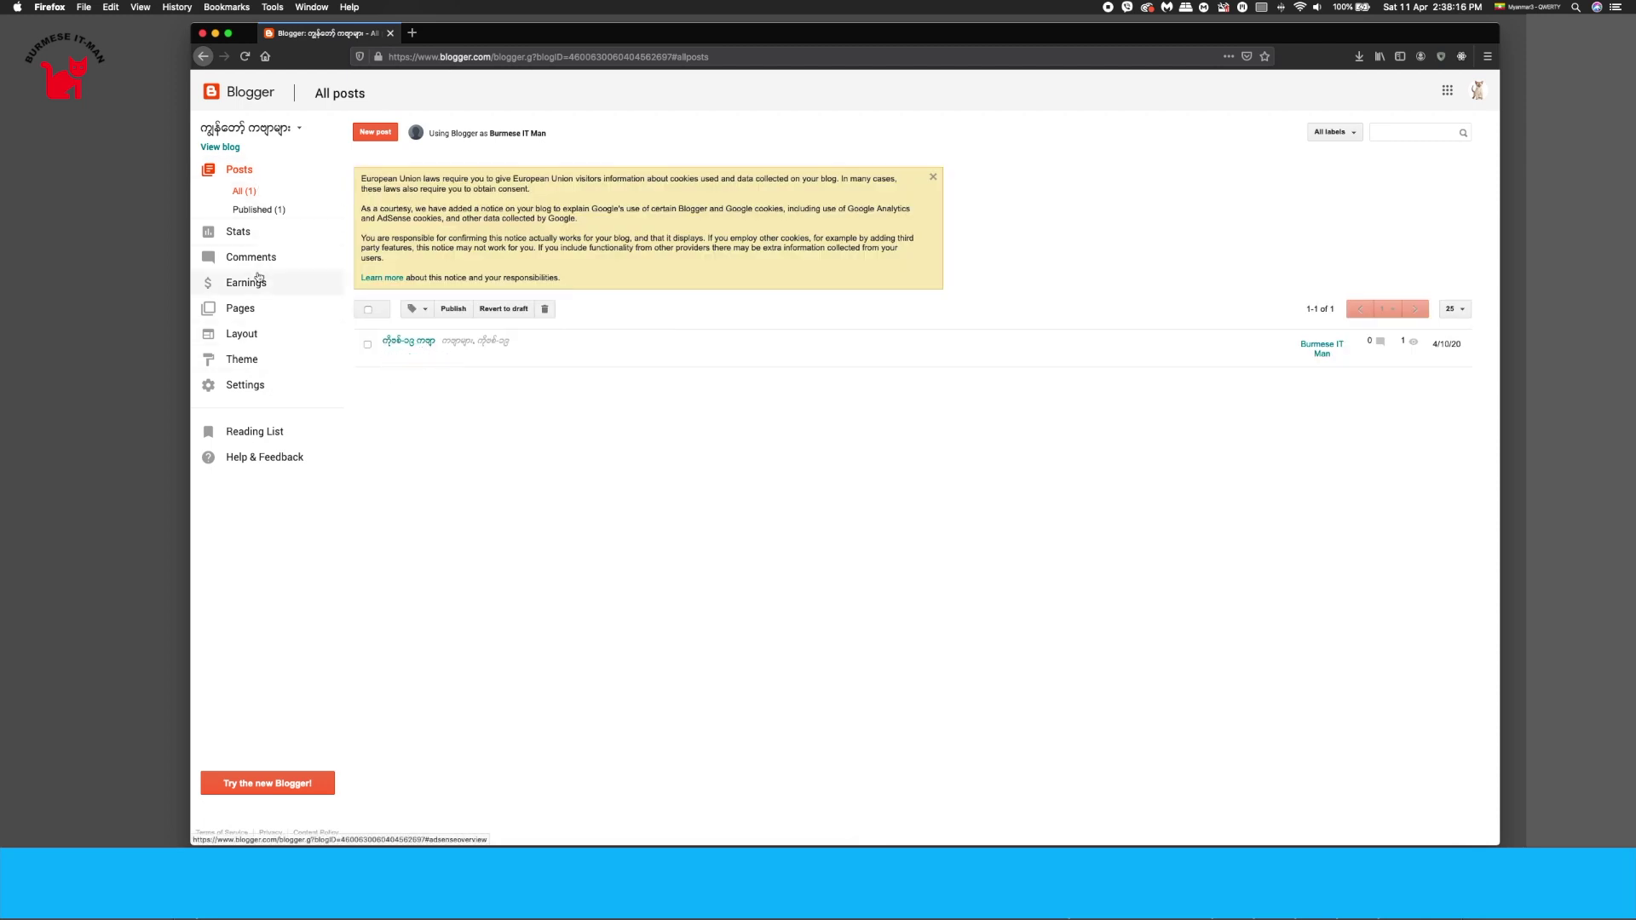
{"action": "left_click", "coordinate": [254, 305]}
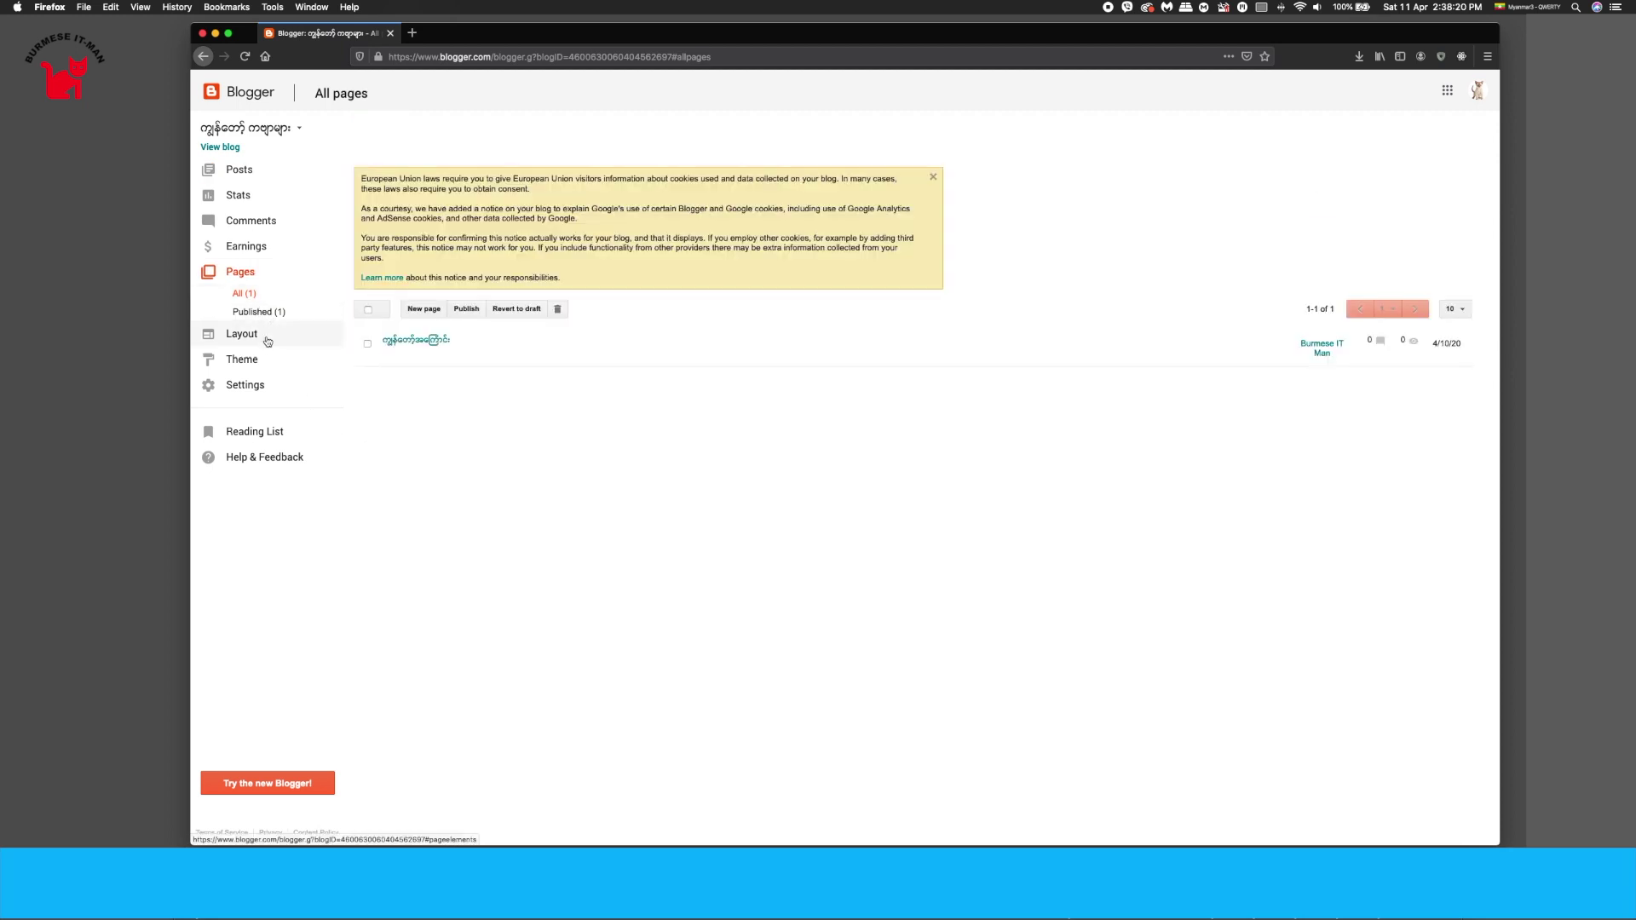
Step: Include the ကျွန်တော့်အကြောင်း page in the layout's Page List (Top) gadget and save the arrangement
{"action": "left_click", "coordinate": [255, 336]}
{"action": "scroll", "coordinate": [929, 439], "scroll_direction": "down", "scroll_amount": 5}
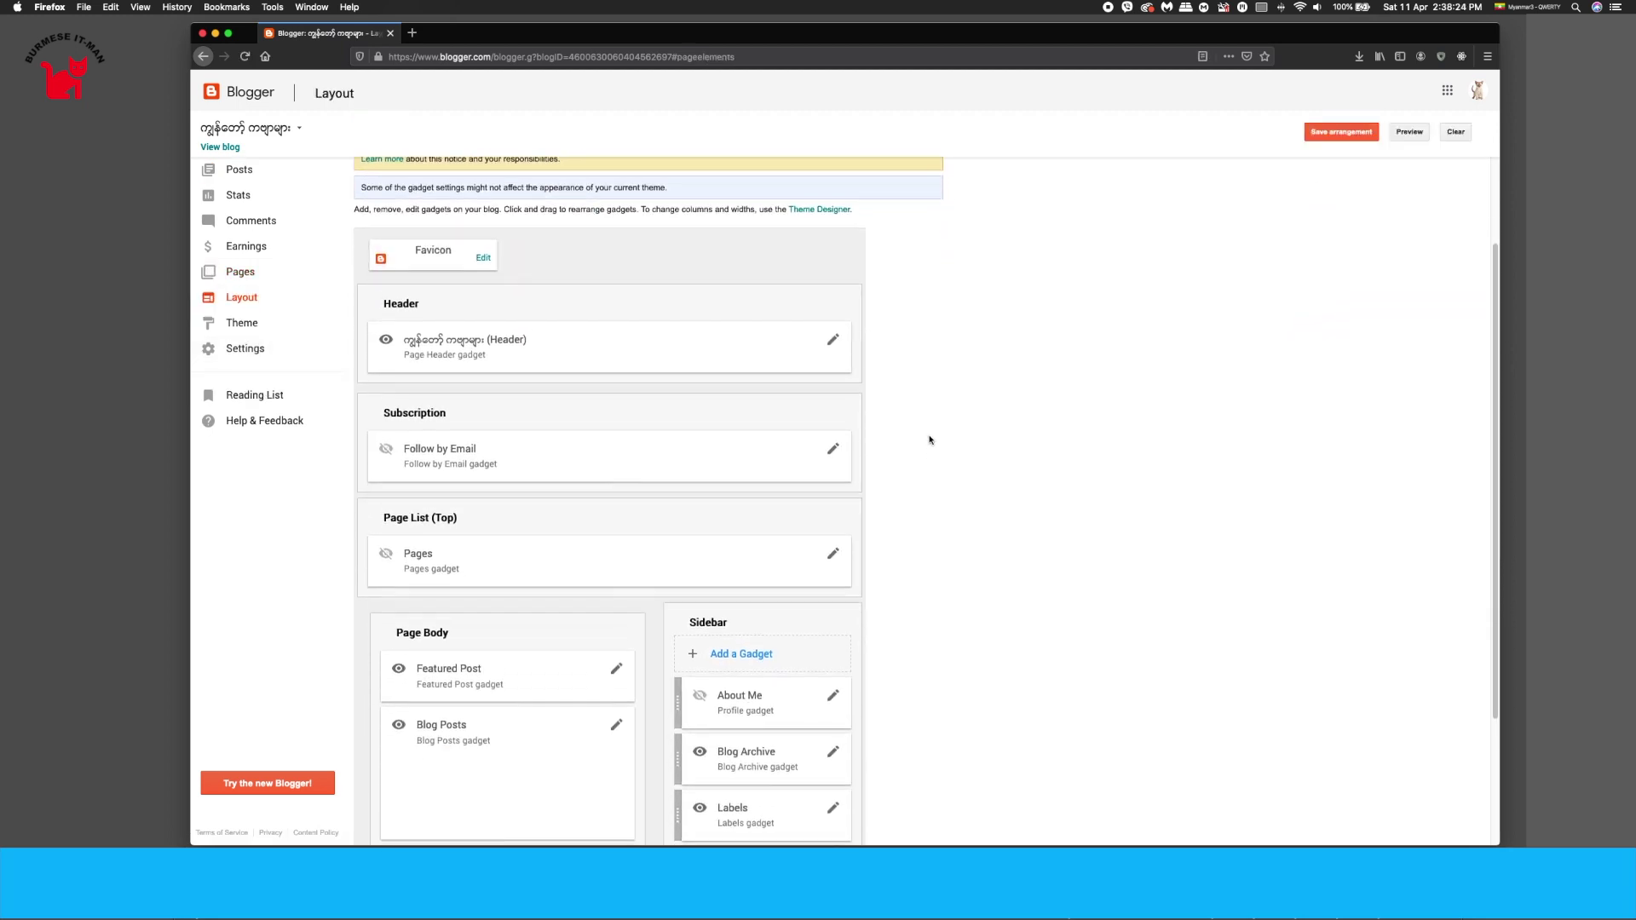
{"action": "scroll", "coordinate": [930, 440], "scroll_direction": "down", "scroll_amount": 3}
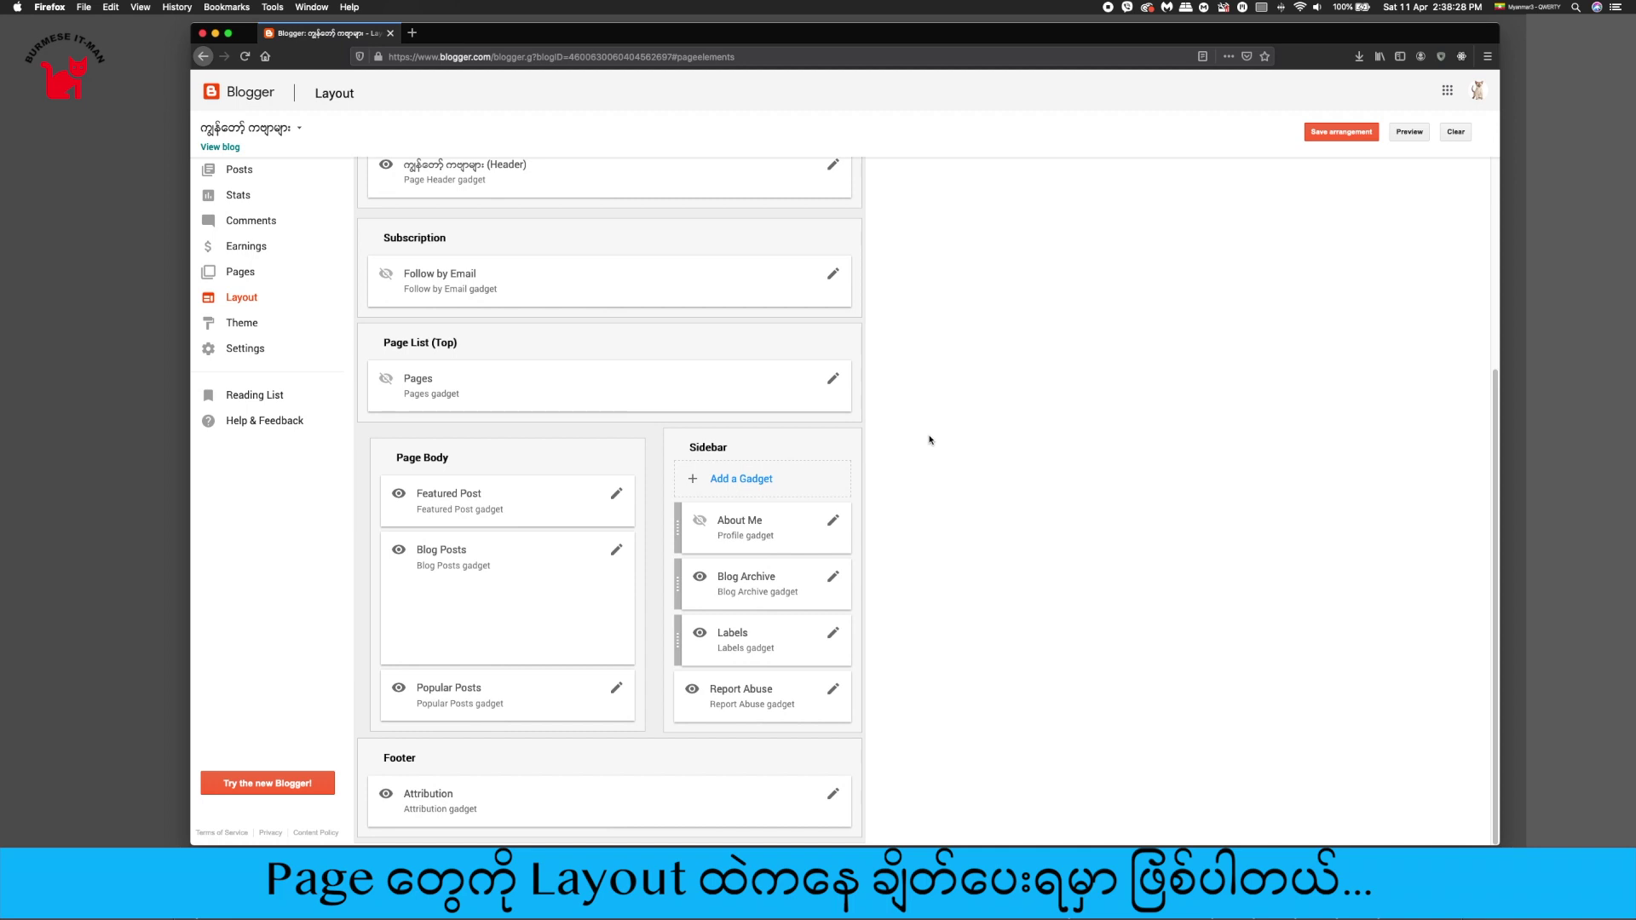
{"action": "left_click", "coordinate": [833, 380]}
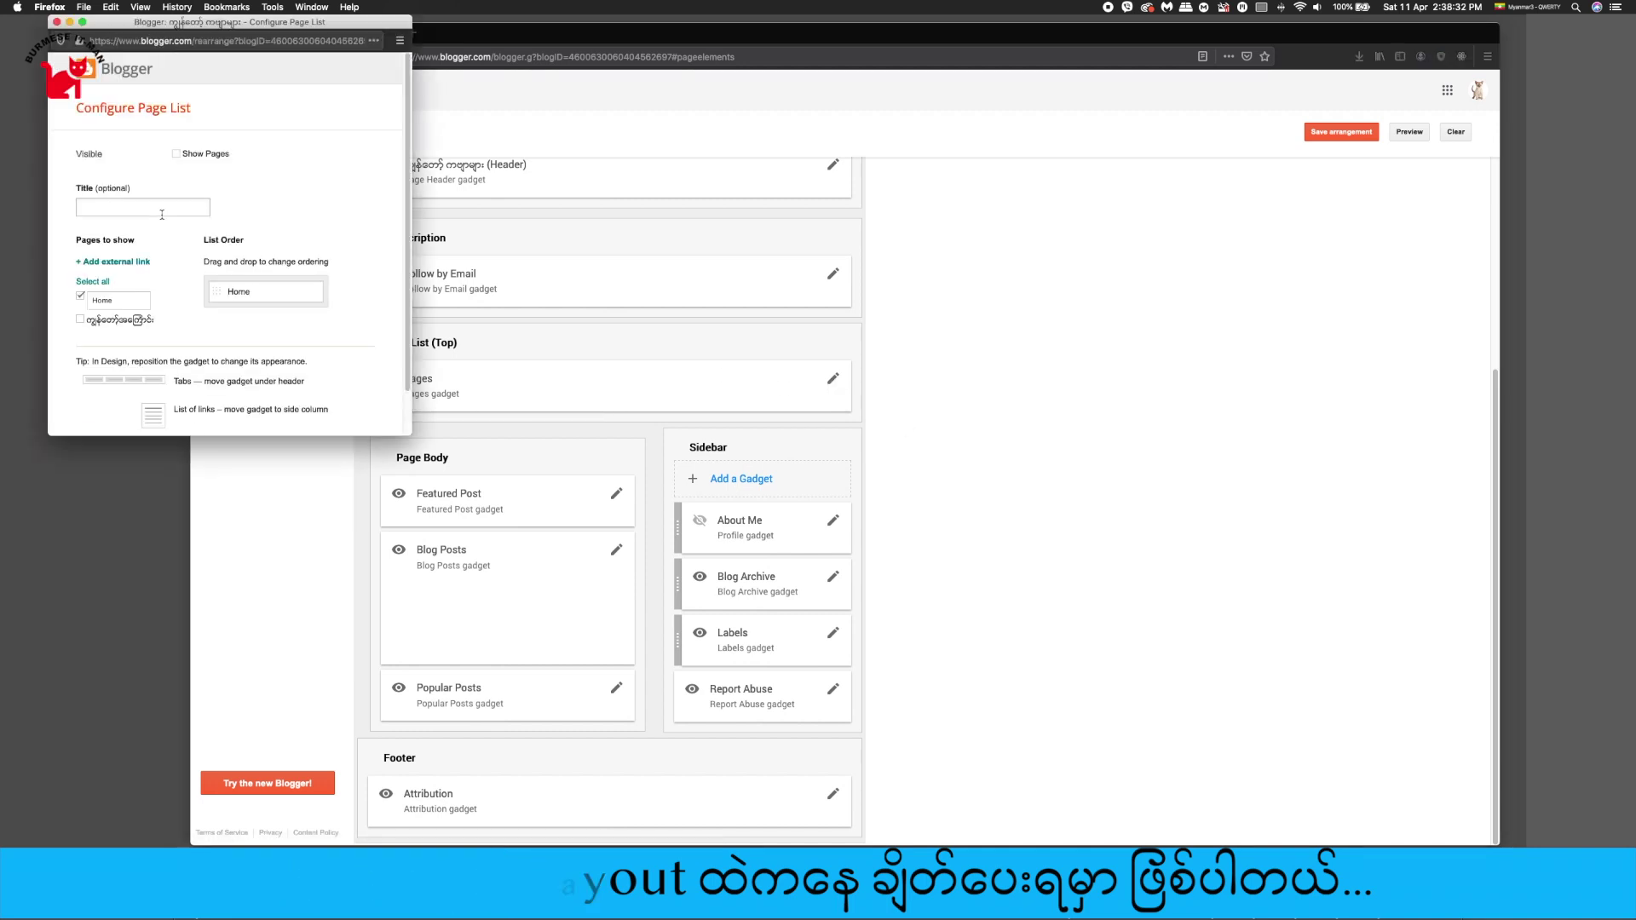
{"action": "left_click", "coordinate": [107, 324]}
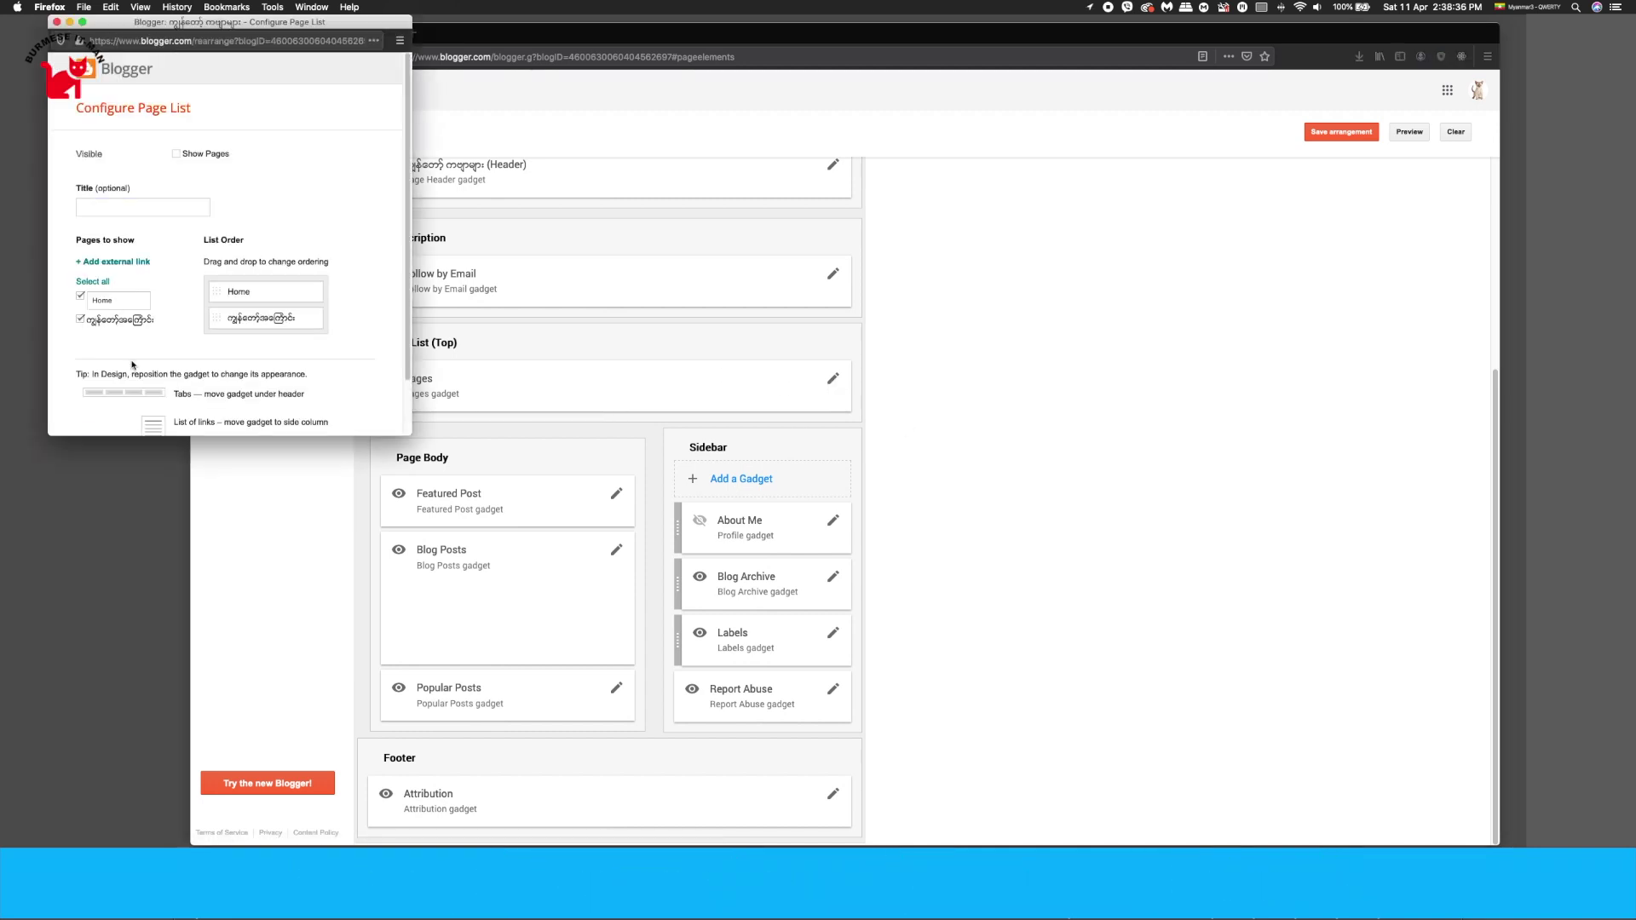
{"action": "scroll", "coordinate": [158, 348], "scroll_direction": "down", "scroll_amount": 2}
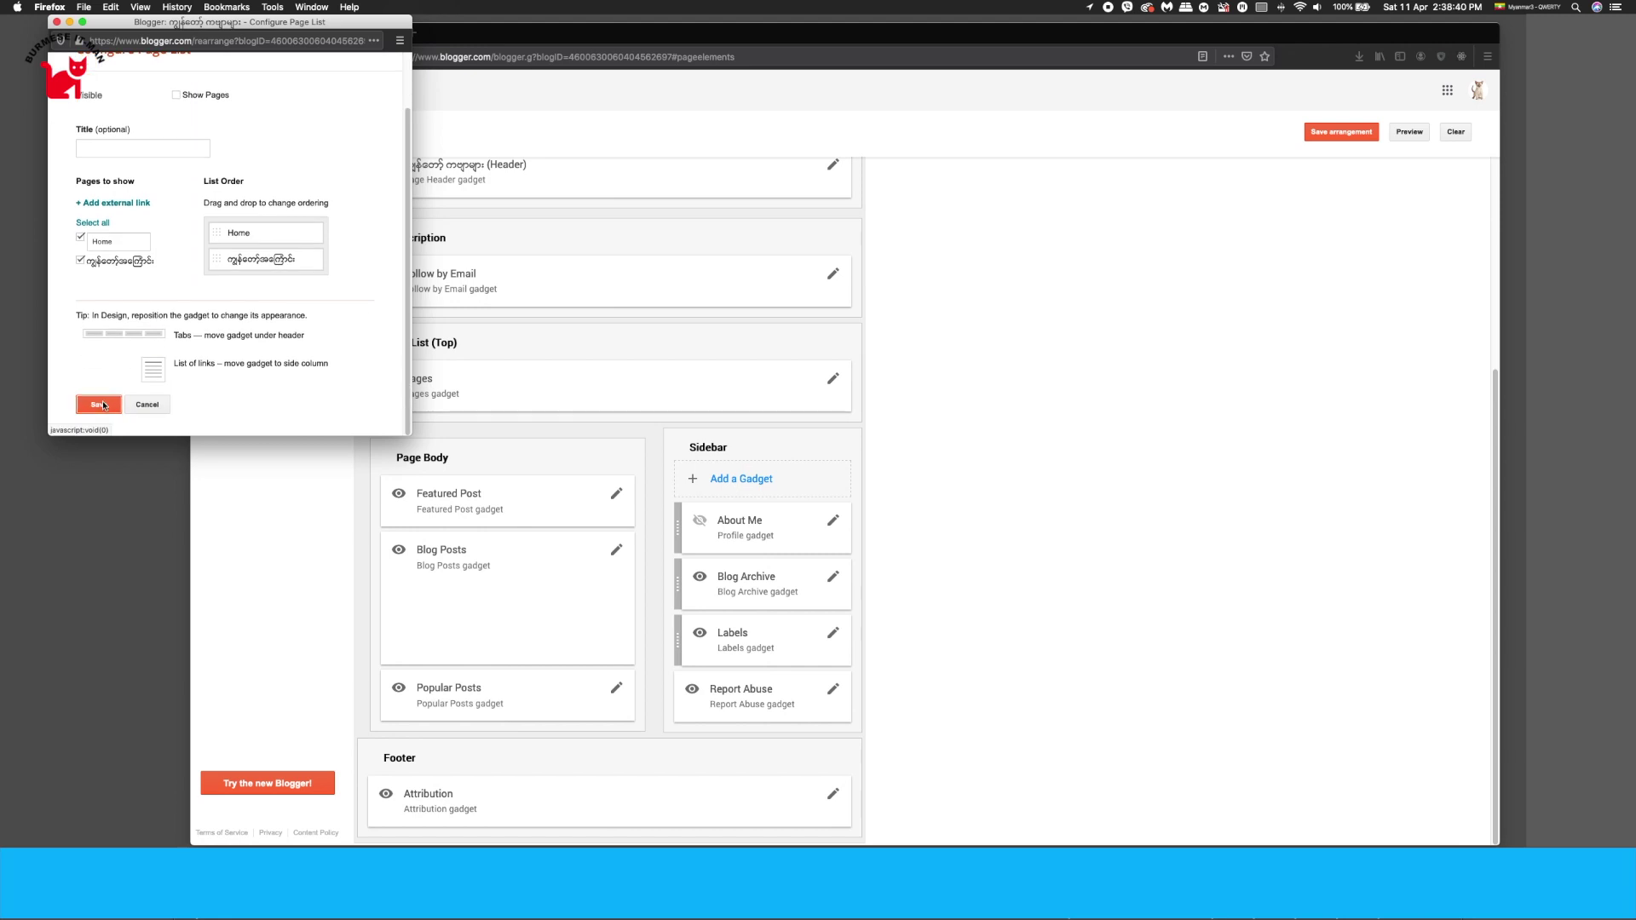
{"action": "left_click", "coordinate": [102, 404]}
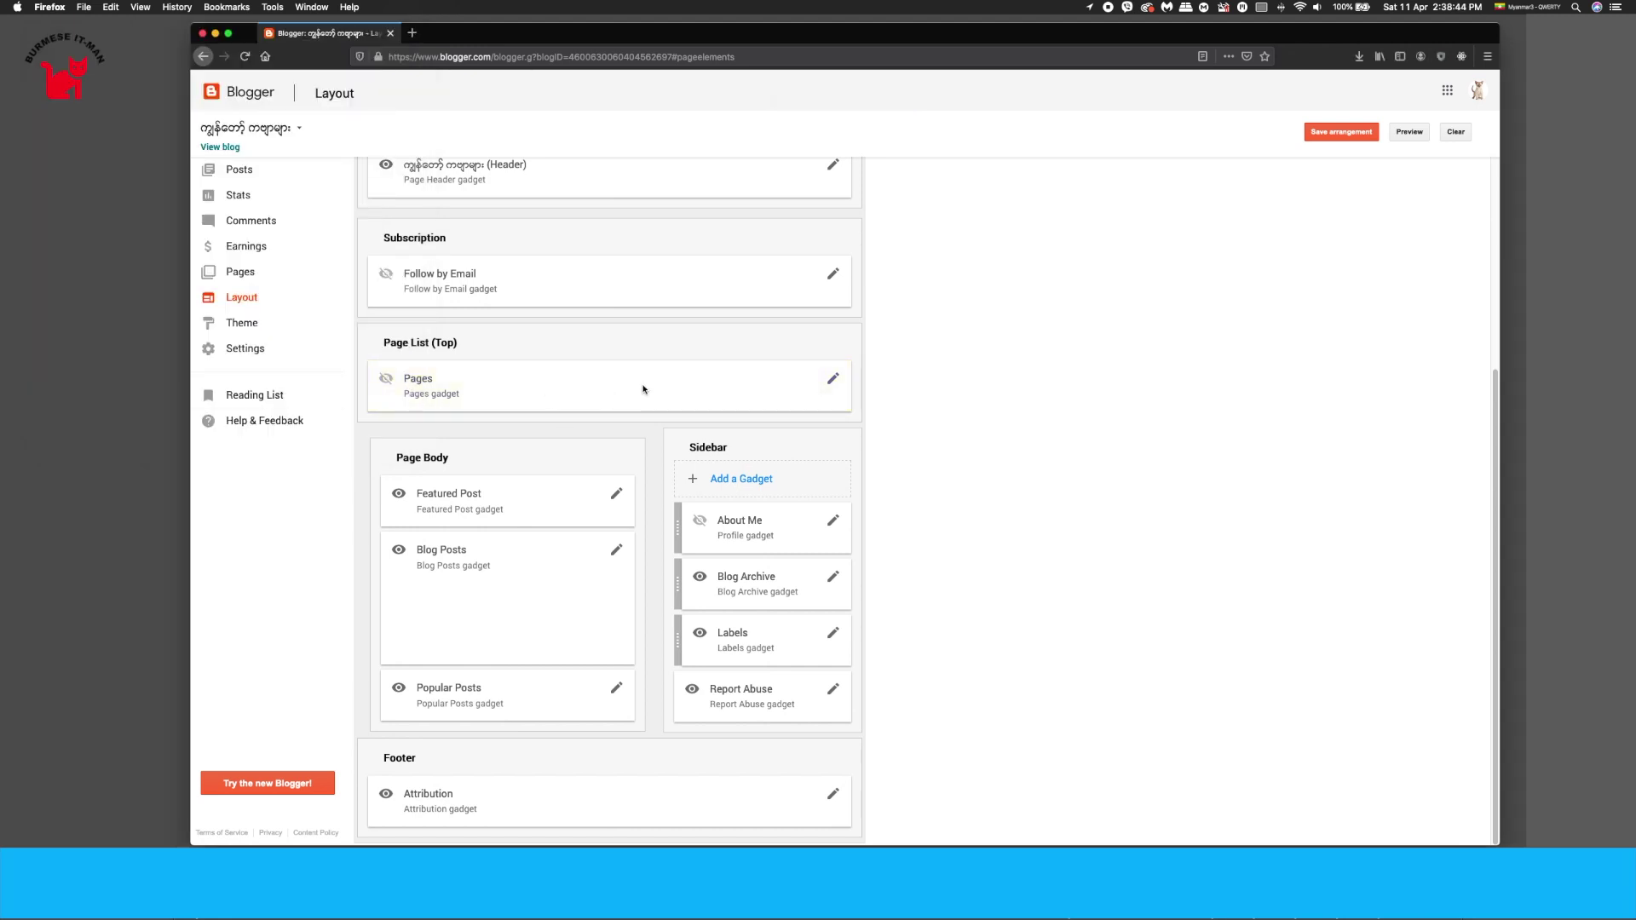
{"action": "left_click", "coordinate": [1354, 136]}
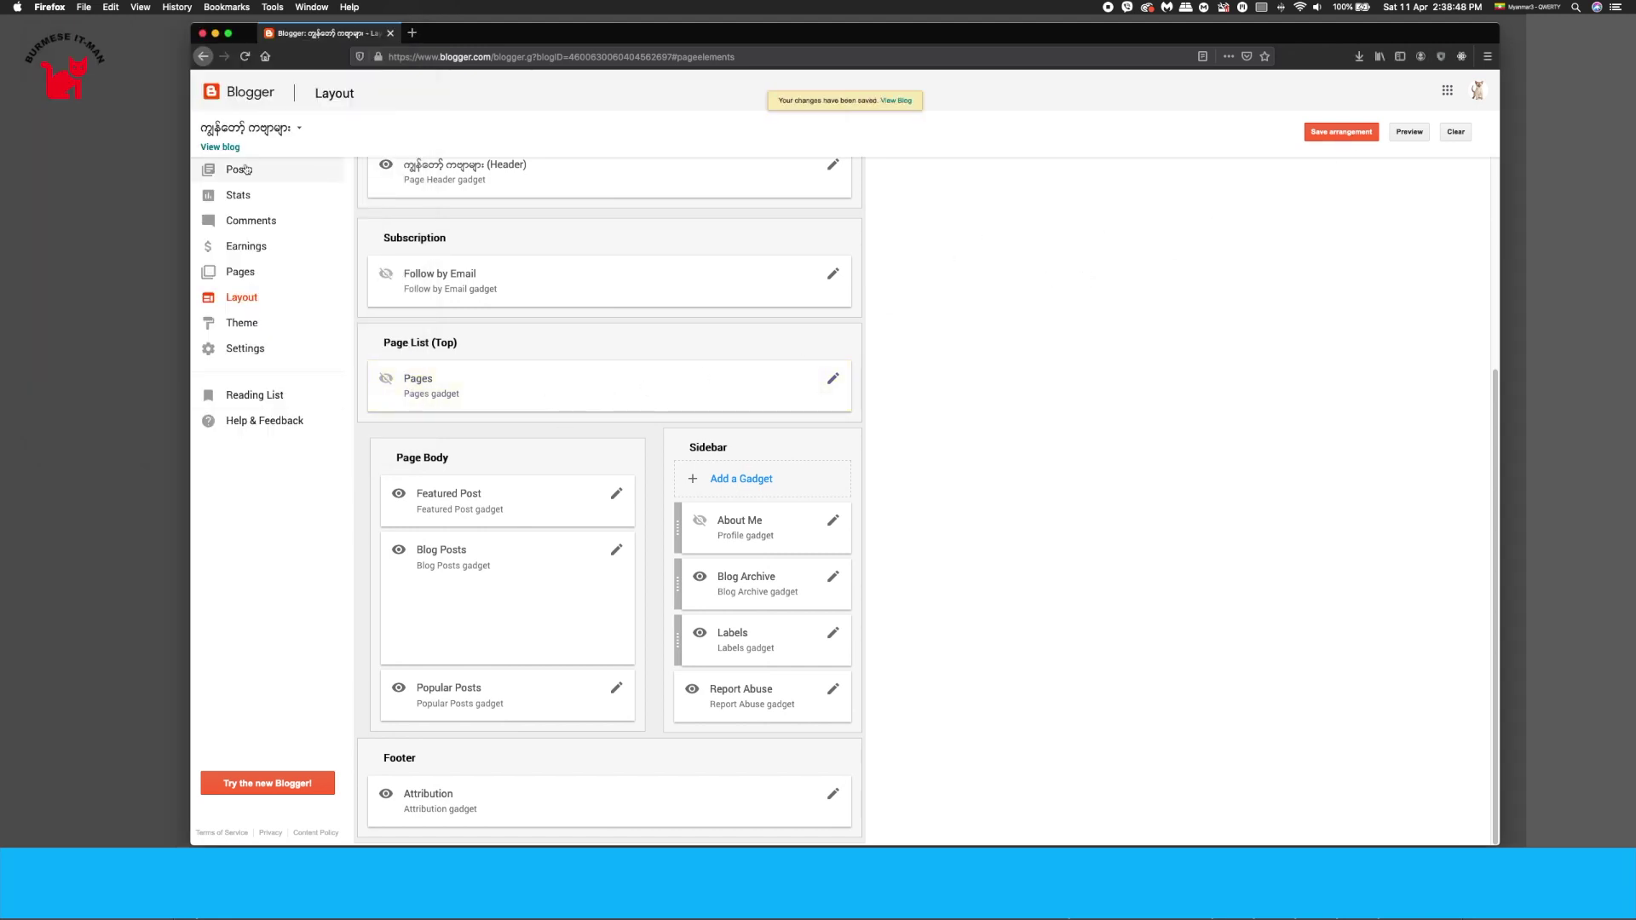
Step: Check the live blog for the page link and inspect the settings of the sidebar's About Me gadget
{"action": "left_click", "coordinate": [220, 146]}
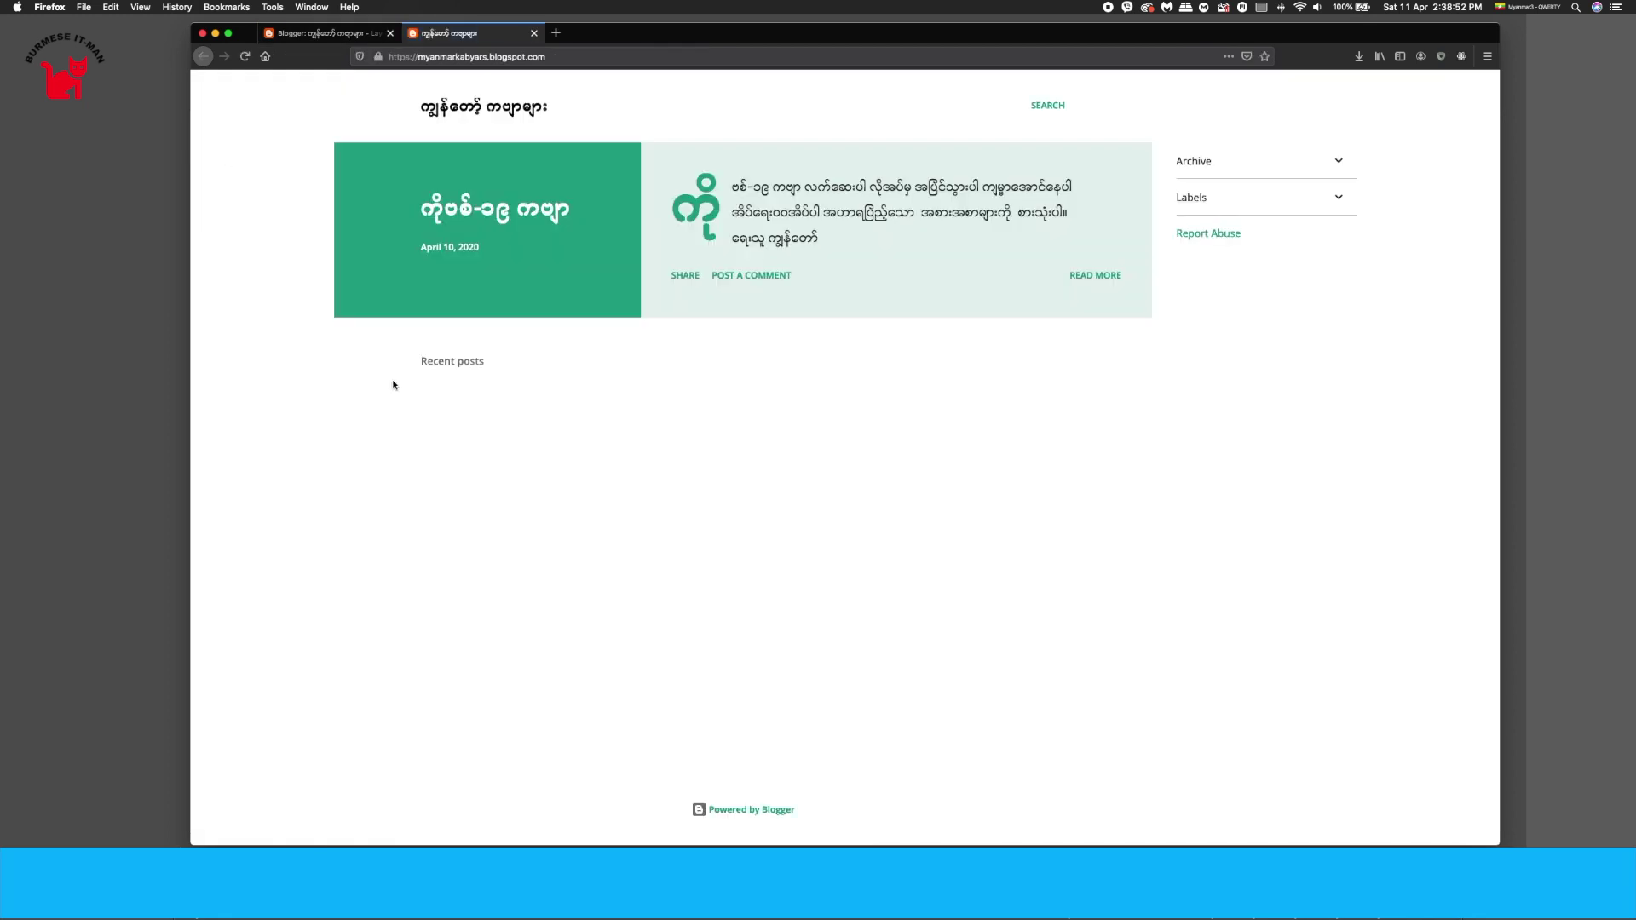
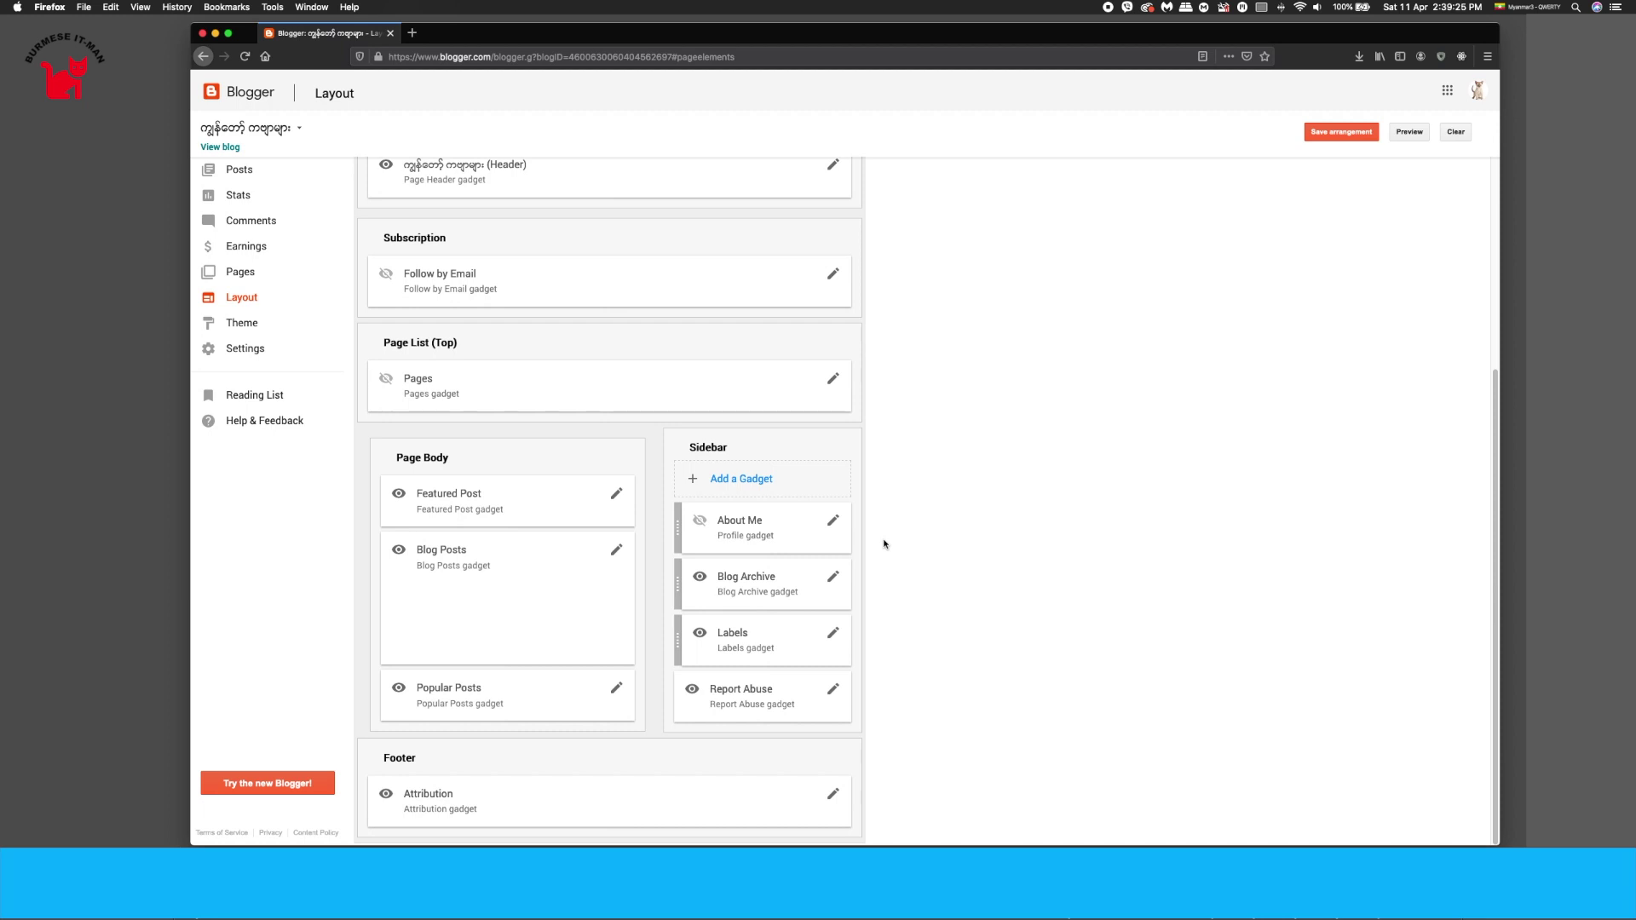
{"action": "left_click", "coordinate": [833, 520]}
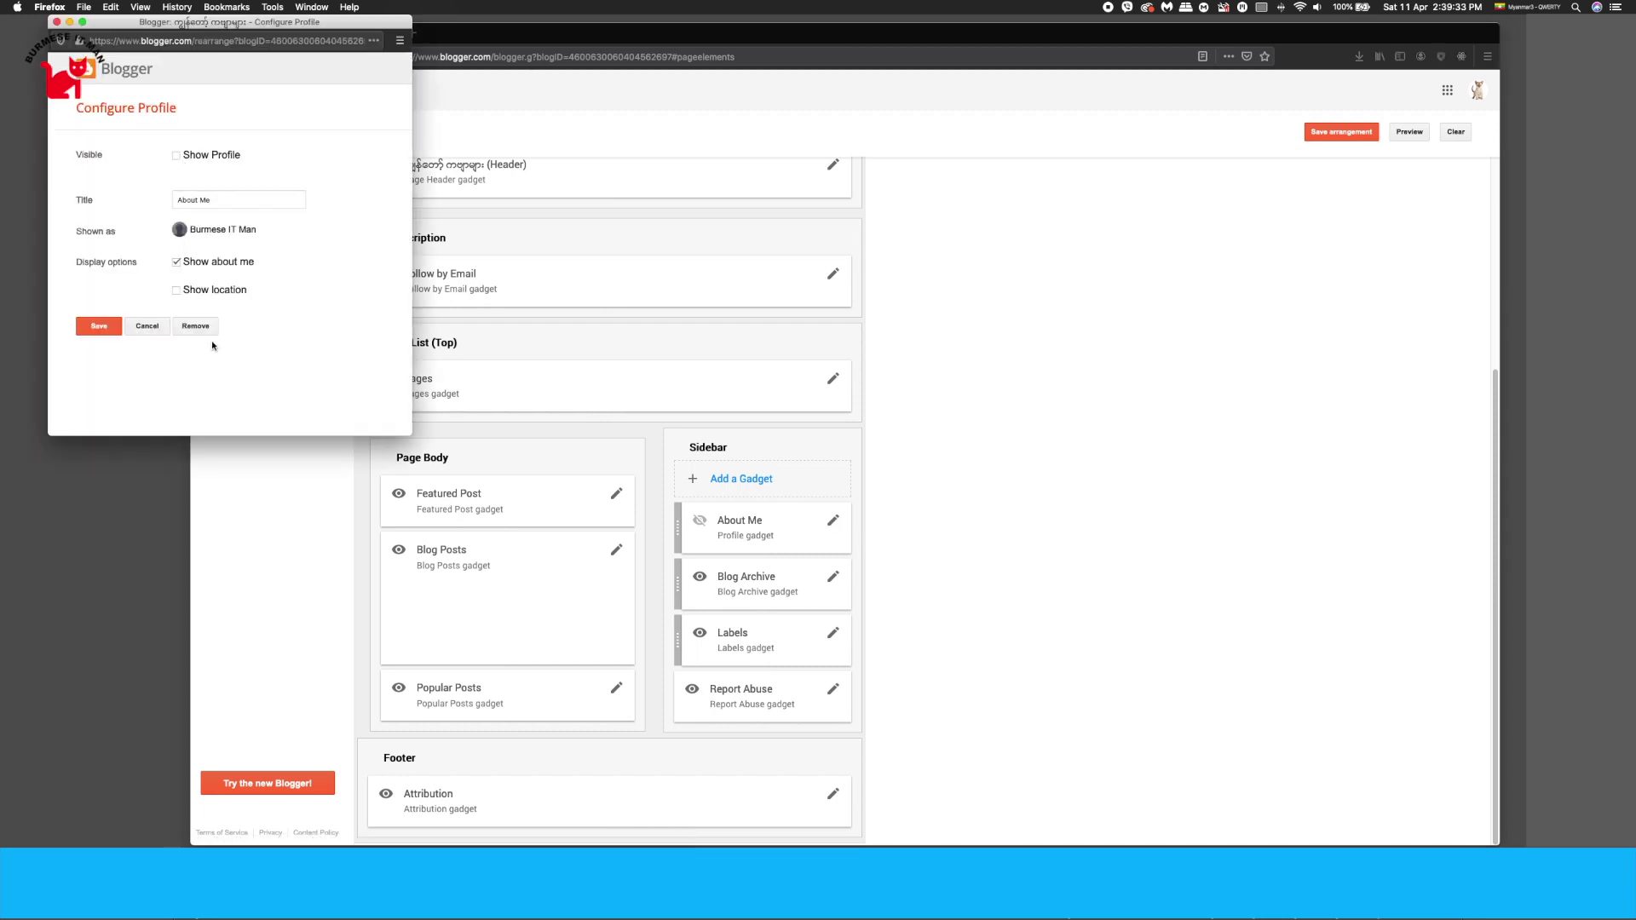
{"action": "left_click", "coordinate": [144, 326]}
{"action": "scroll", "coordinate": [673, 409], "scroll_direction": "up", "scroll_amount": 3}
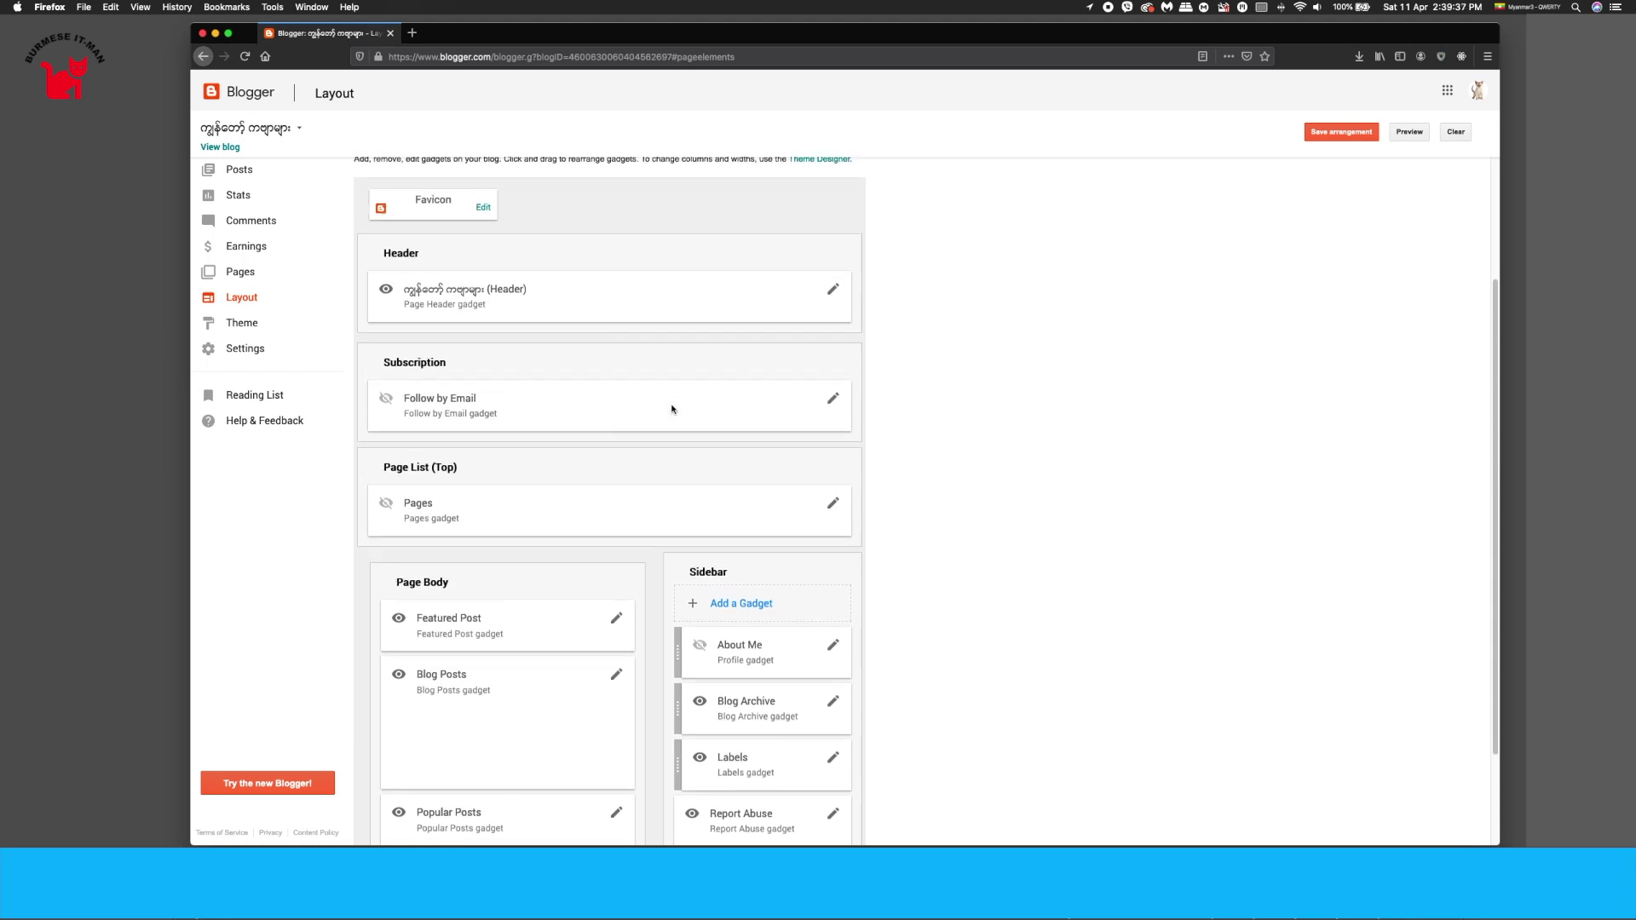
{"action": "scroll", "coordinate": [672, 410], "scroll_direction": "down", "scroll_amount": 3}
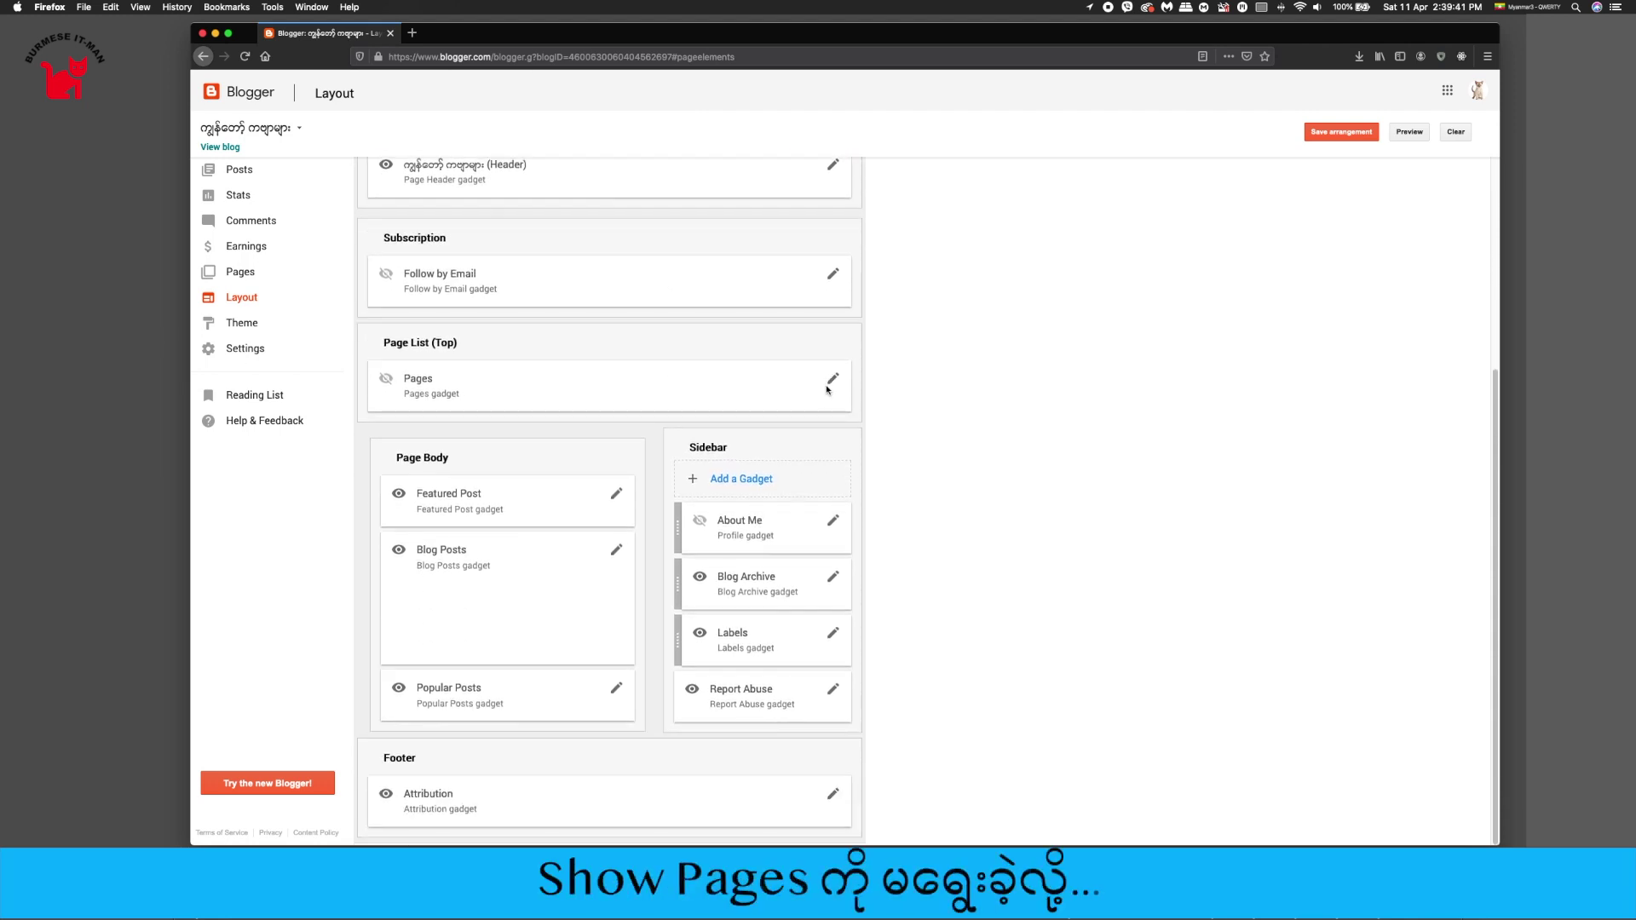
Step: Enable Show Pages for the Page List (Top) gadget and save its configuration
{"action": "left_click", "coordinate": [833, 380]}
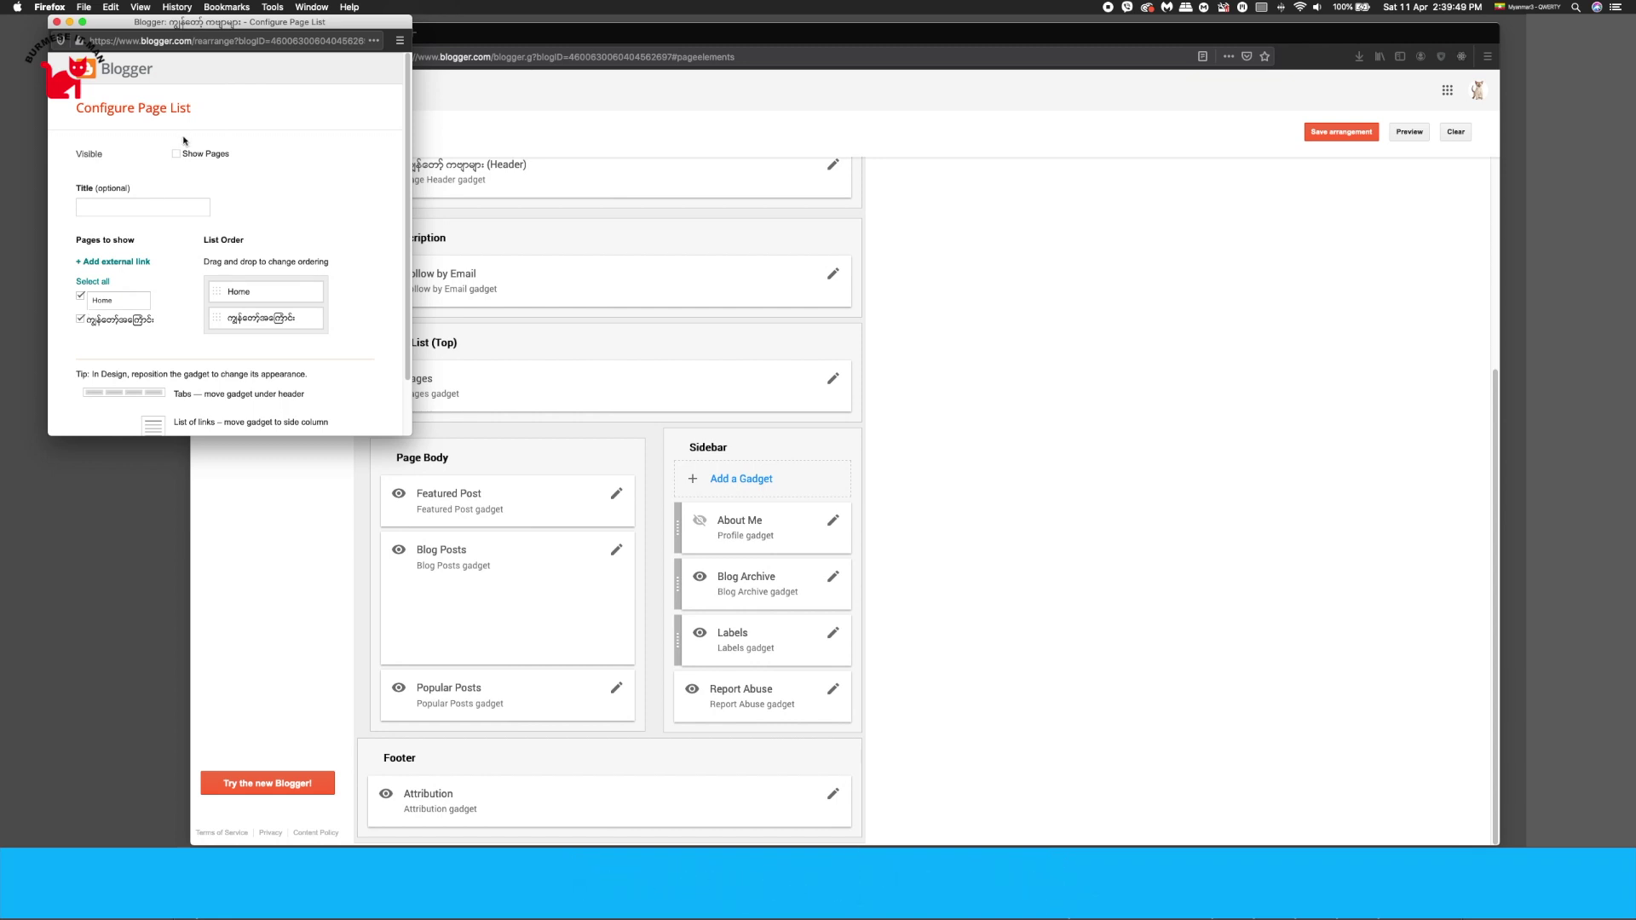
{"action": "scroll", "coordinate": [102, 400], "scroll_direction": "down", "scroll_amount": 3}
{"action": "left_click", "coordinate": [101, 404]}
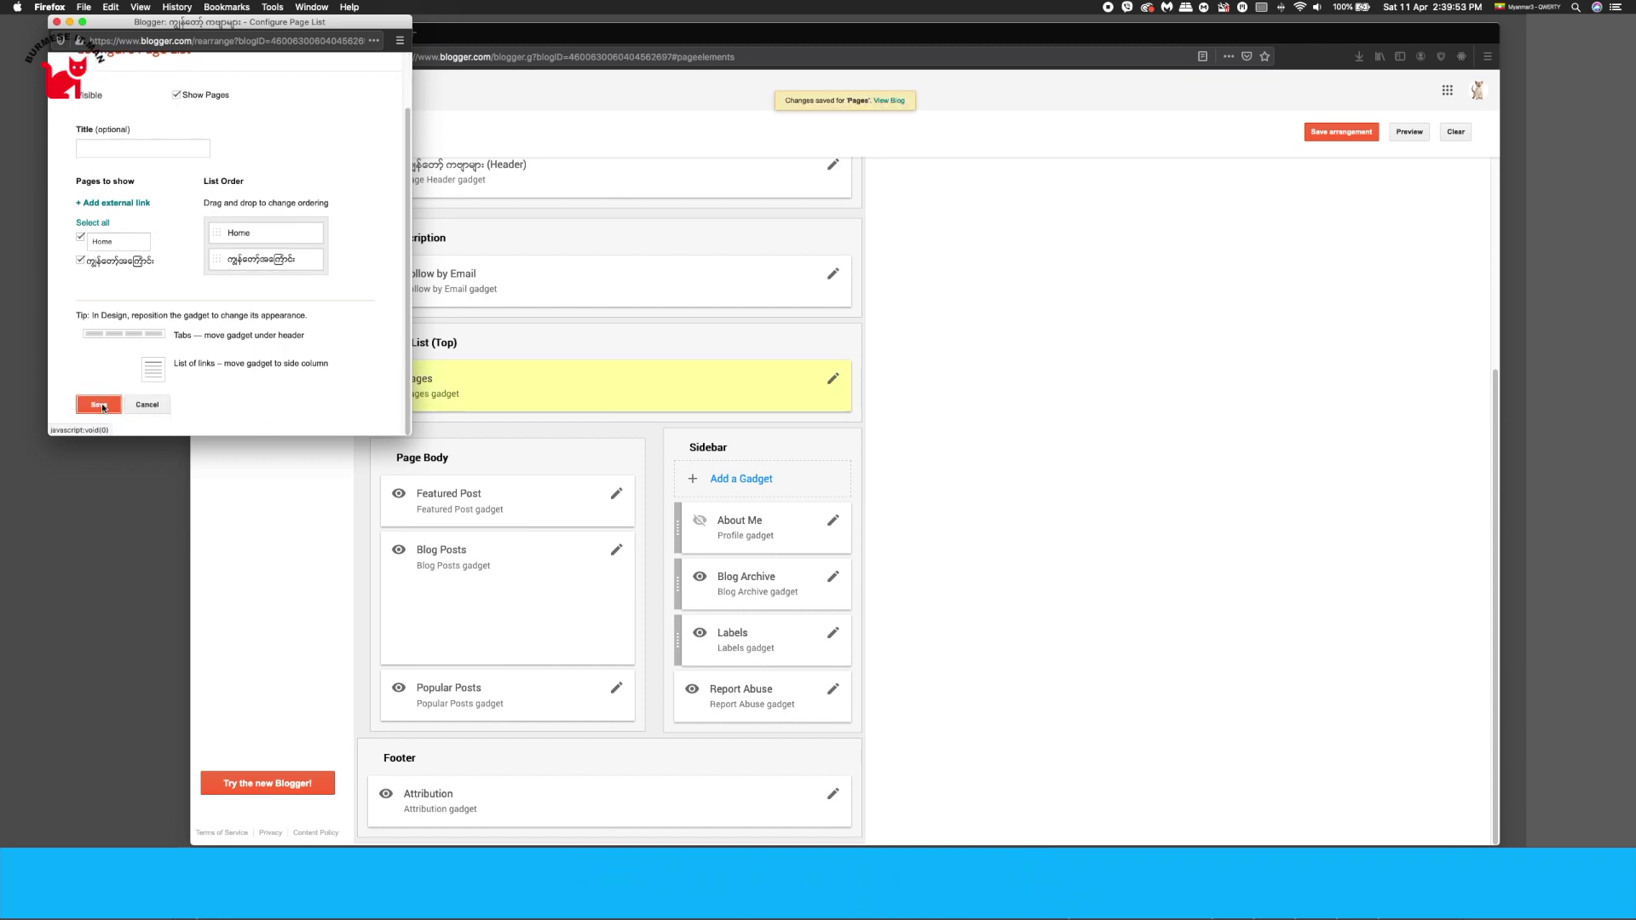
Step: Check the page list on the live blog, view the ကျွန်တော့်အကြောင်း page, and return to the layout editor
{"action": "left_click", "coordinate": [218, 147]}
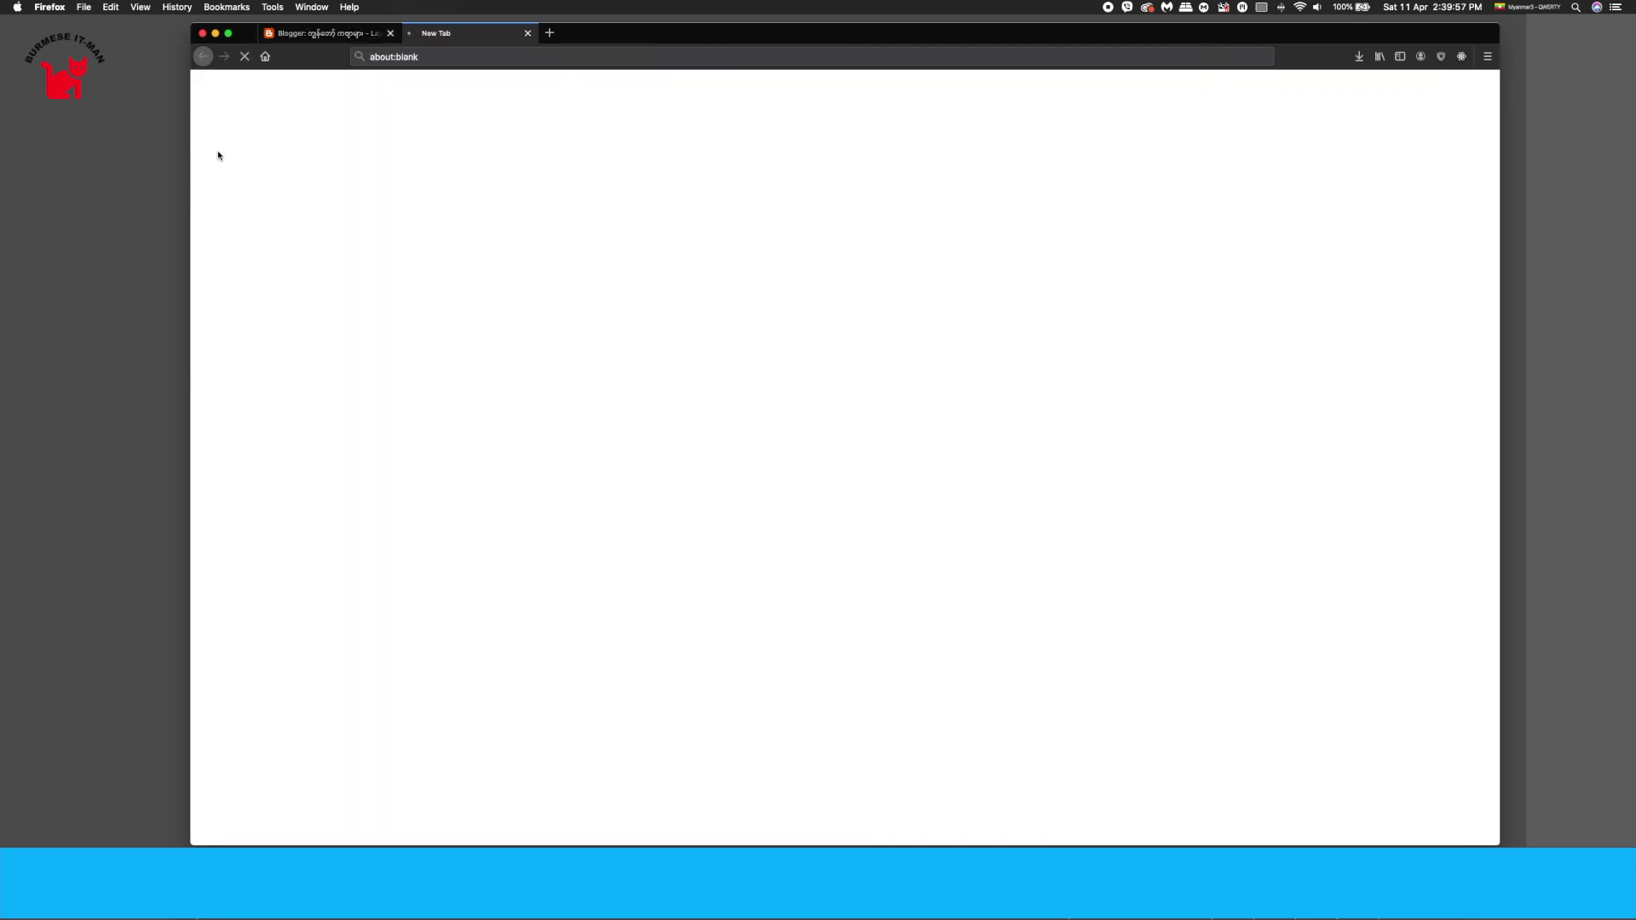
{"action": "left_click", "coordinate": [522, 137]}
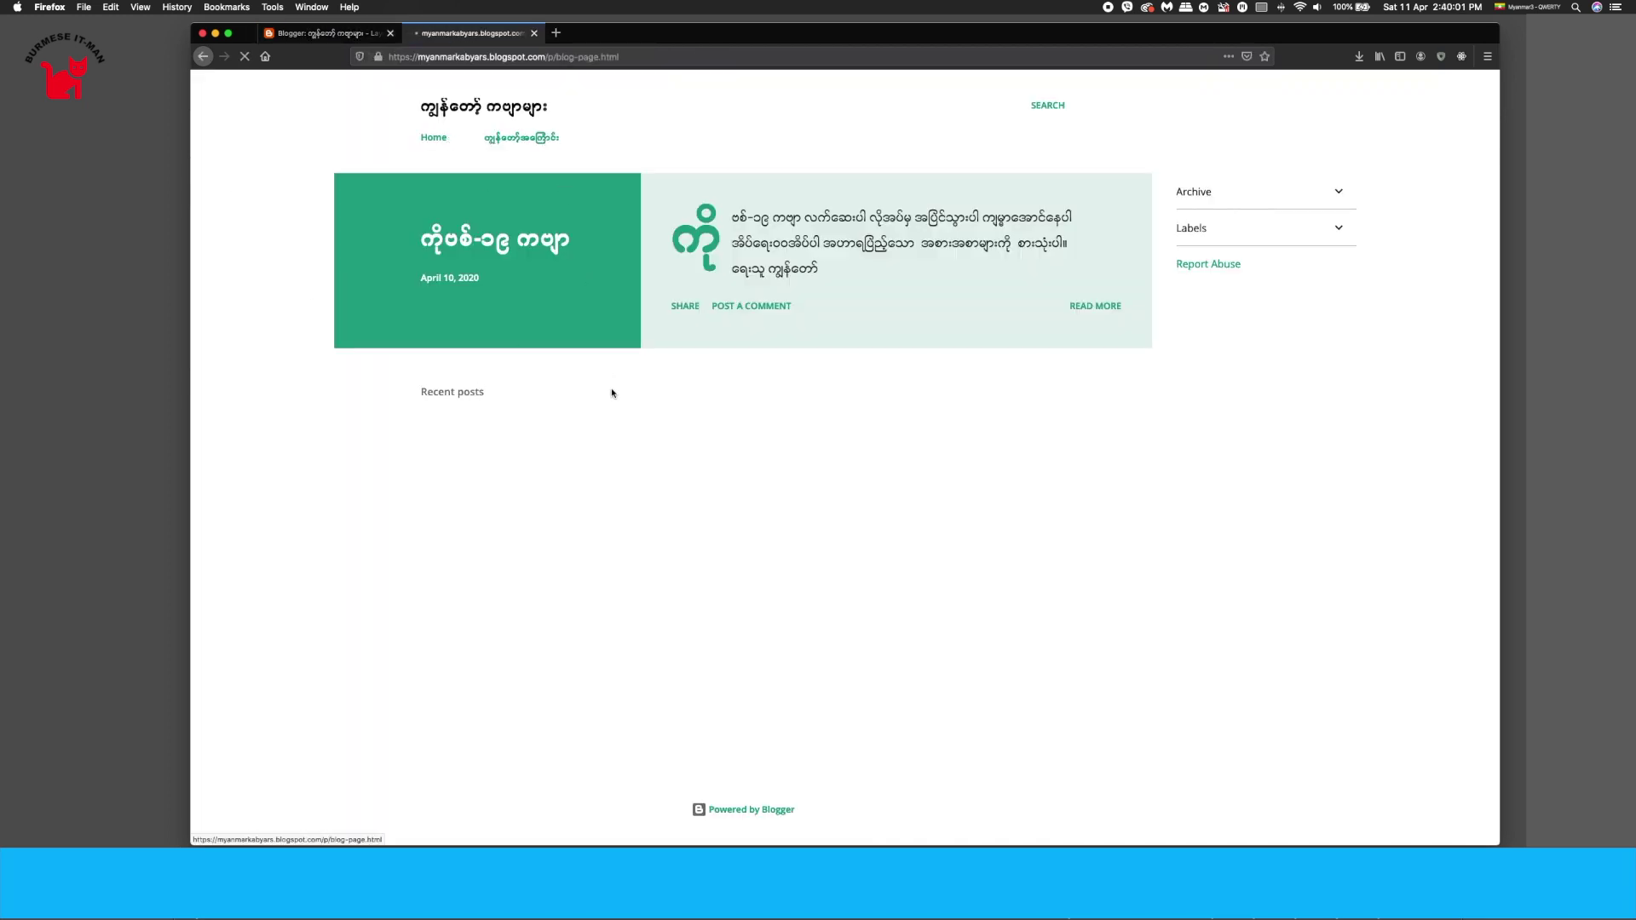
{"action": "scroll", "coordinate": [640, 464], "scroll_direction": "down", "scroll_amount": 3}
{"action": "scroll", "coordinate": [632, 456], "scroll_direction": "up", "scroll_amount": 3}
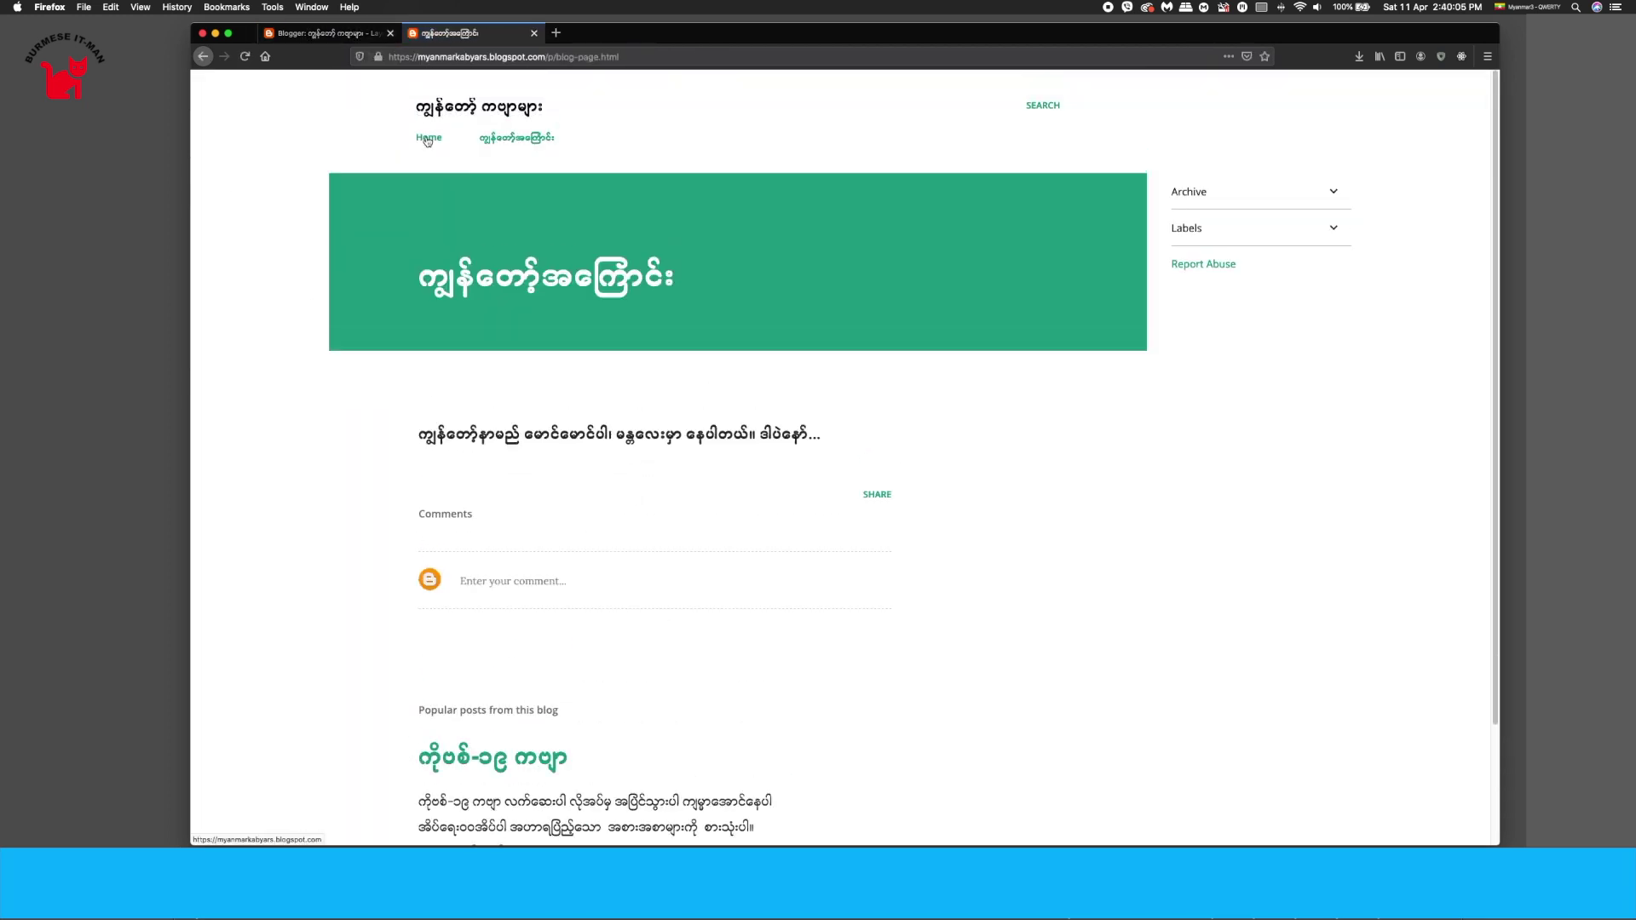
{"action": "key", "text": "super+bracketleft"}
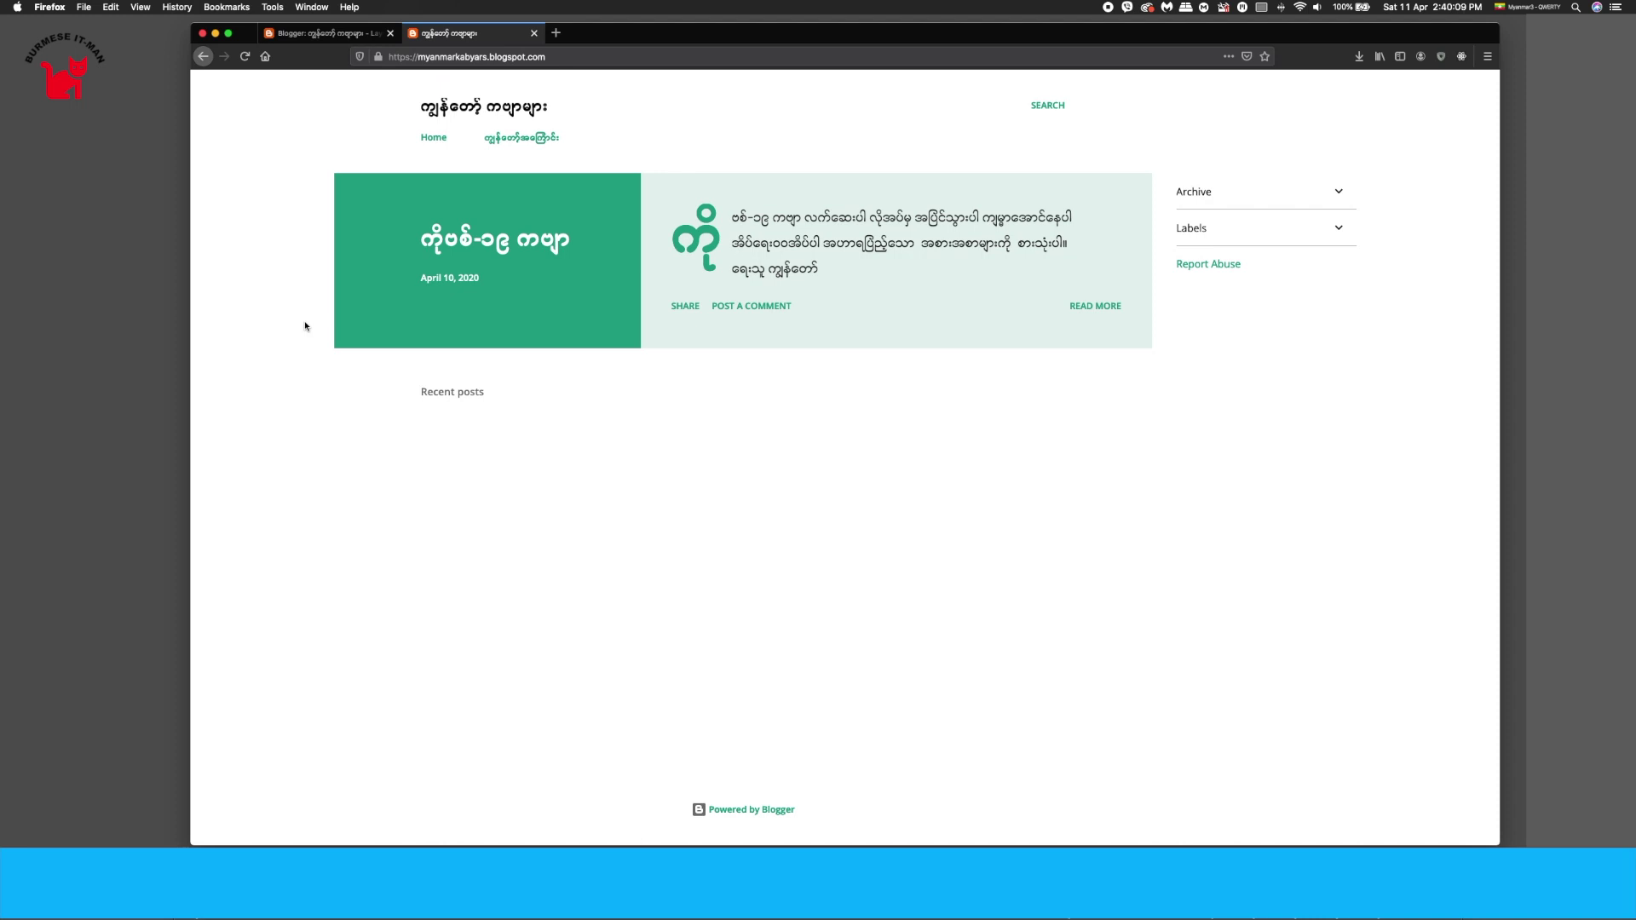
{"action": "left_click", "coordinate": [534, 33]}
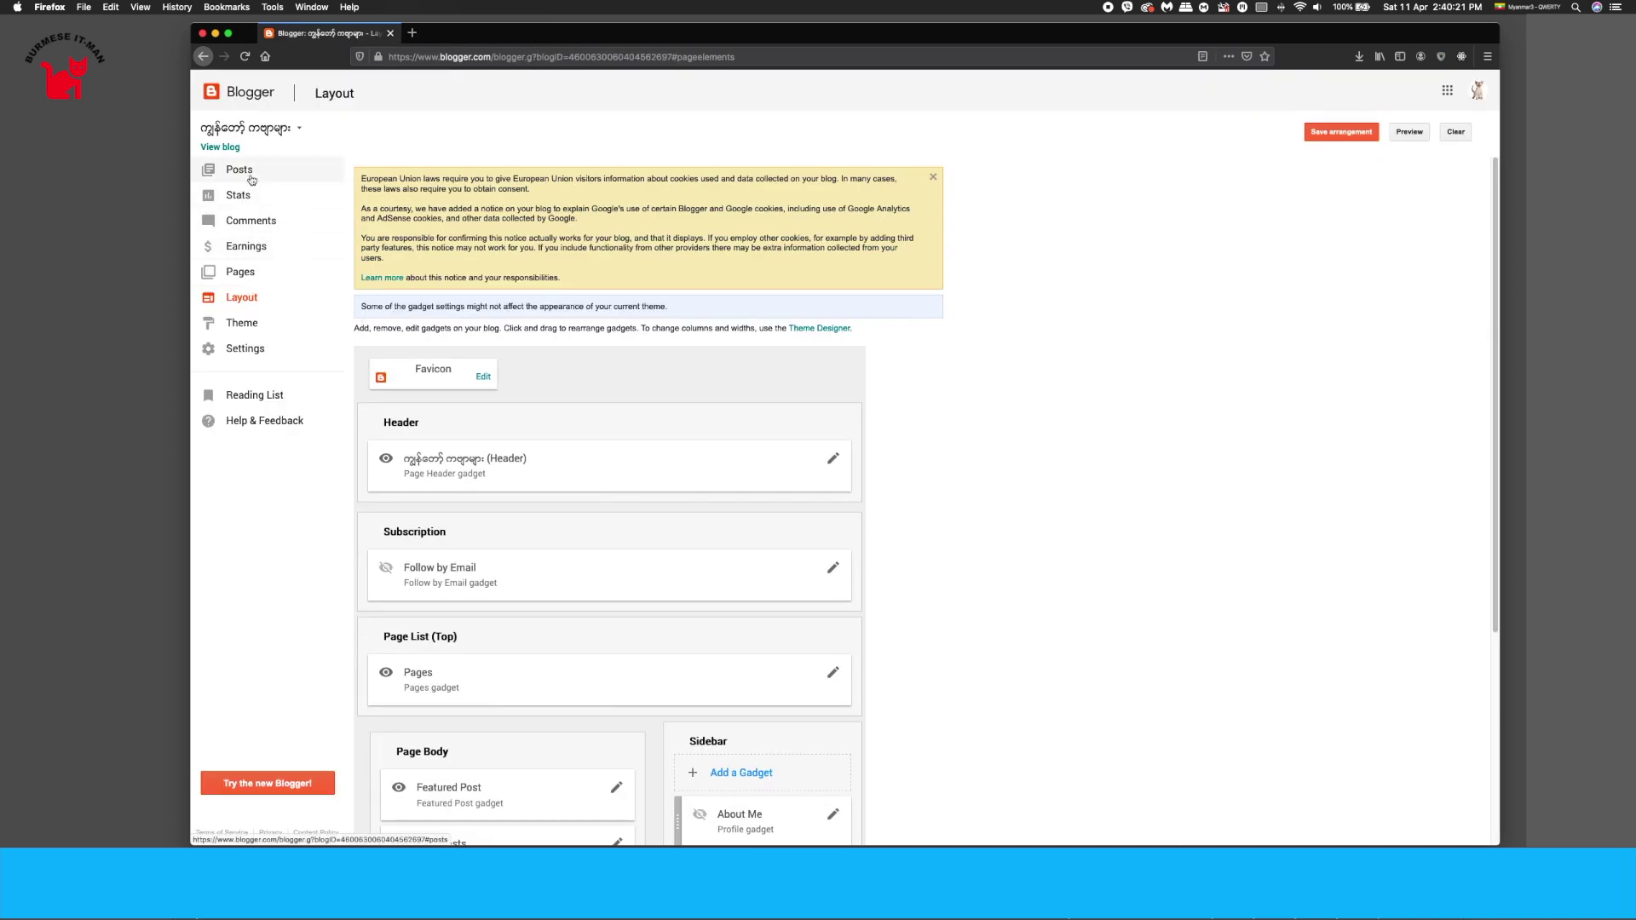
Step: Create another blog page titled "ဆက်သွယ်ရန်"
{"action": "left_click", "coordinate": [240, 271]}
{"action": "left_click", "coordinate": [1388, 310]}
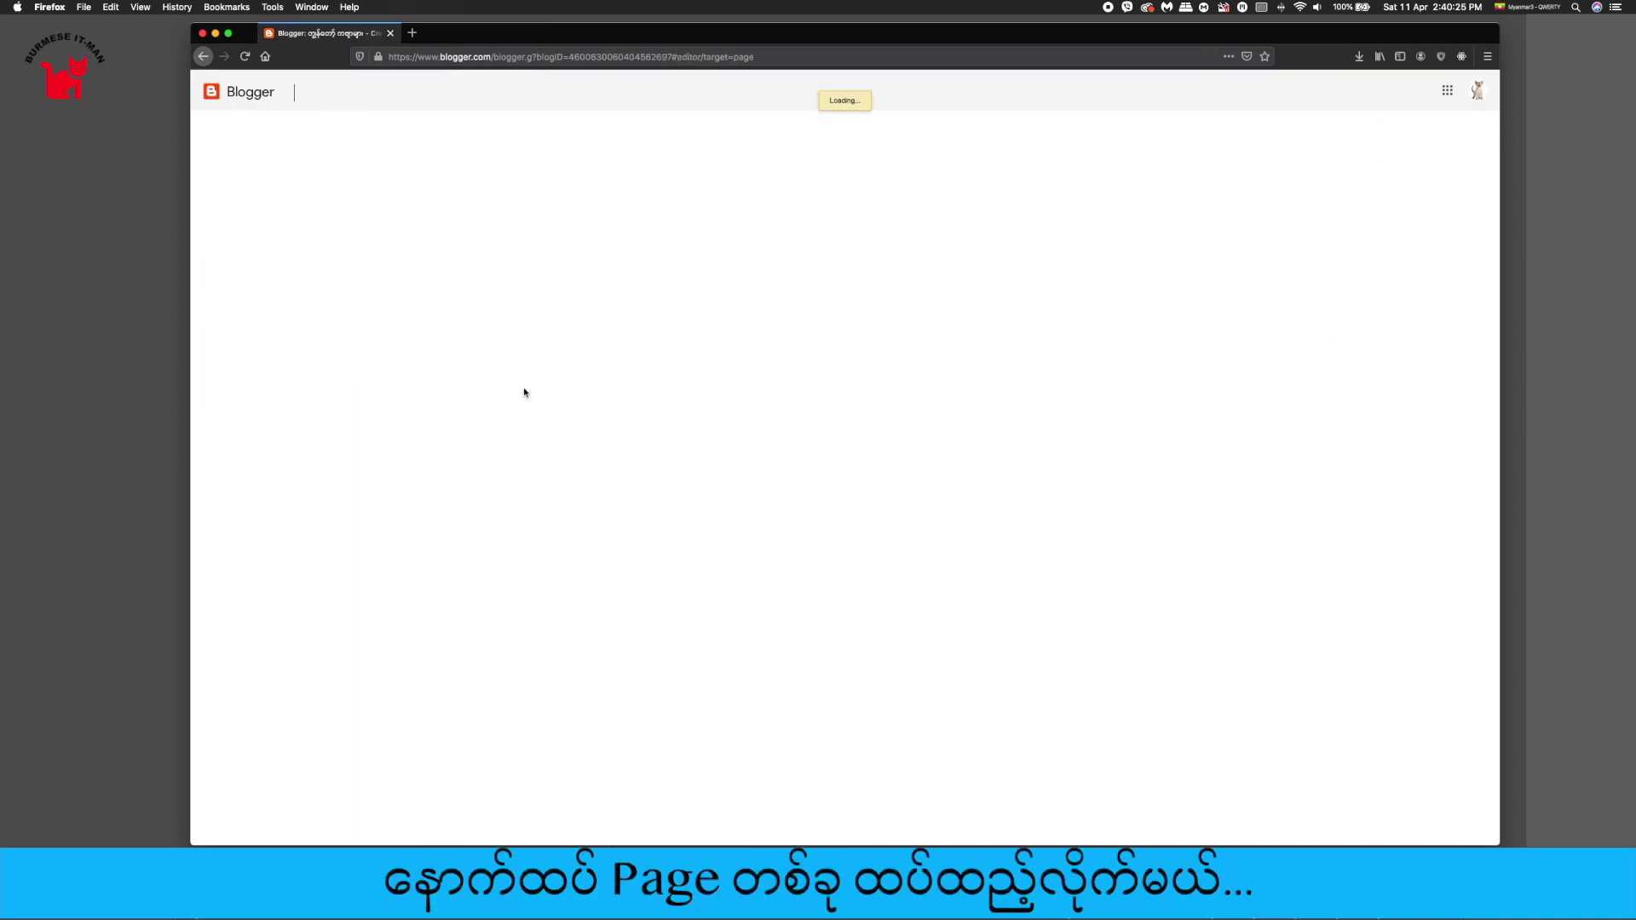
{"action": "type", "text": "ဆက်သ"}
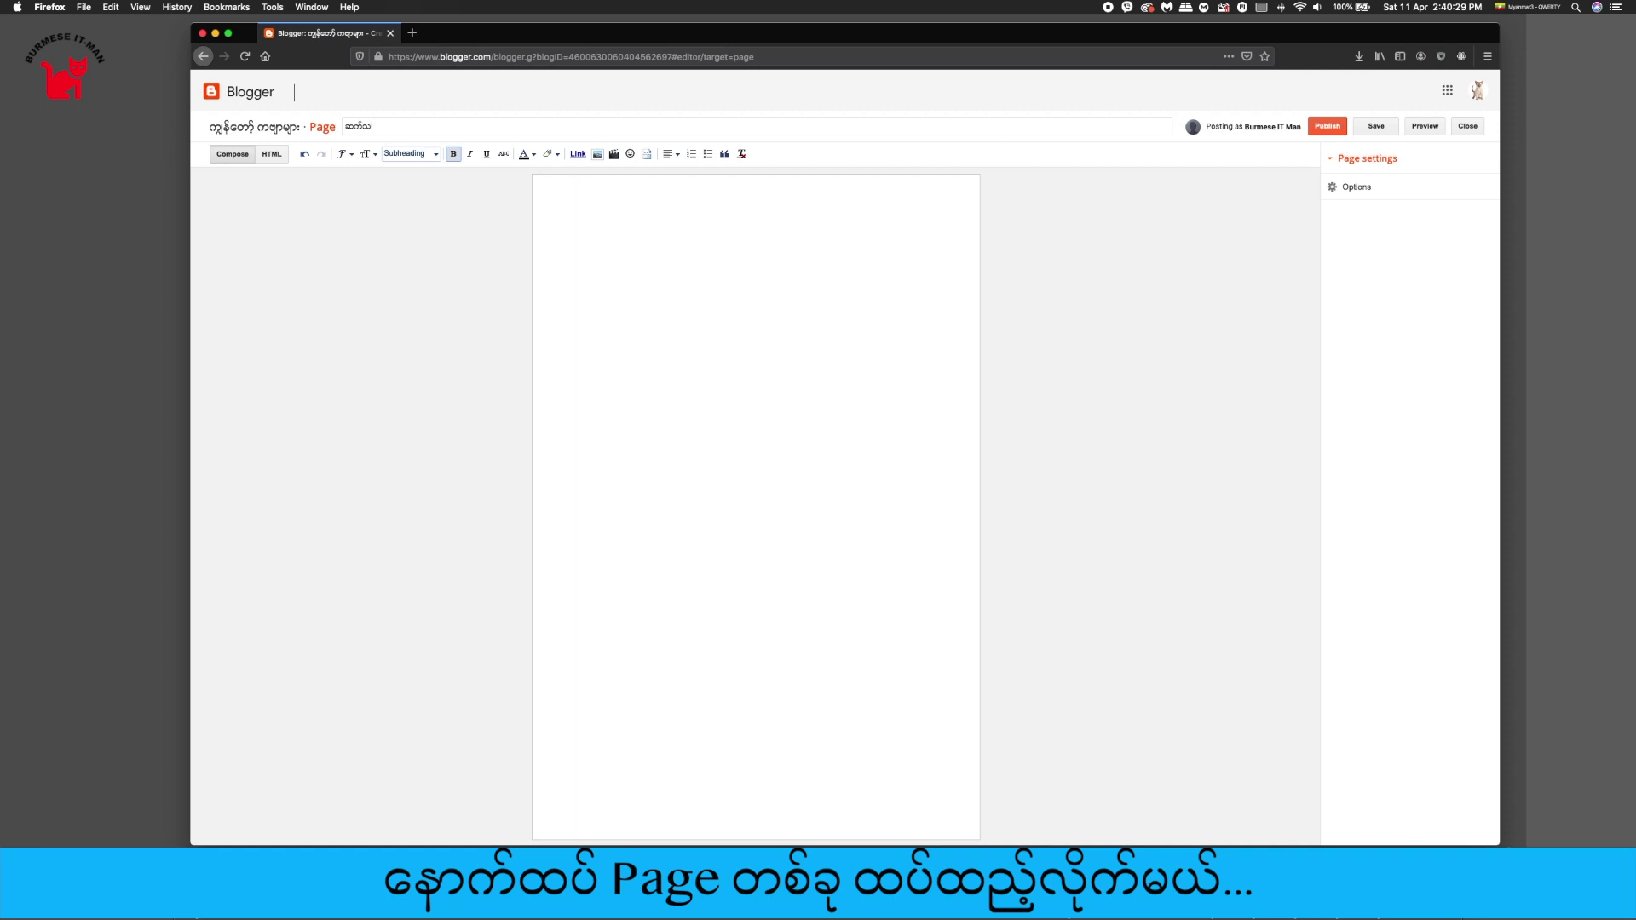
{"action": "type", "text": "ွယ်ရန်"}
Step: Write a Subheading-style line on the ဆက်သွယ်ရန် page inviting readers to call the contact phone number, and publish the page
{"action": "left_click", "coordinate": [581, 231]}
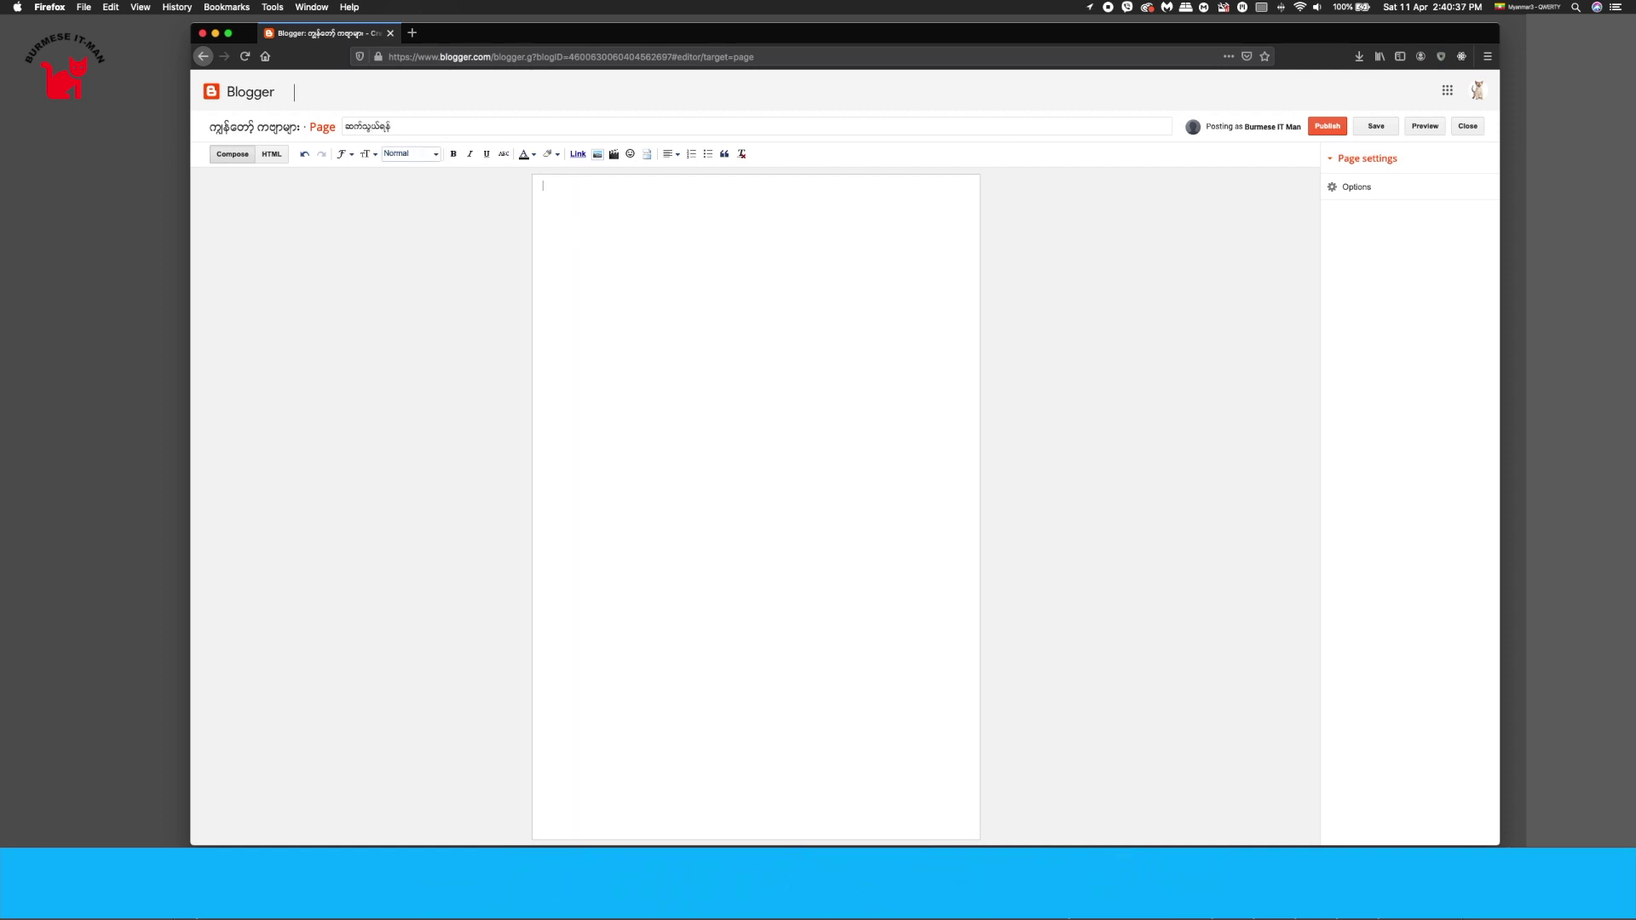
{"action": "left_click", "coordinate": [434, 162]}
{"action": "left_click", "coordinate": [432, 182]}
{"action": "type", "text": "ကျွန်တ"}
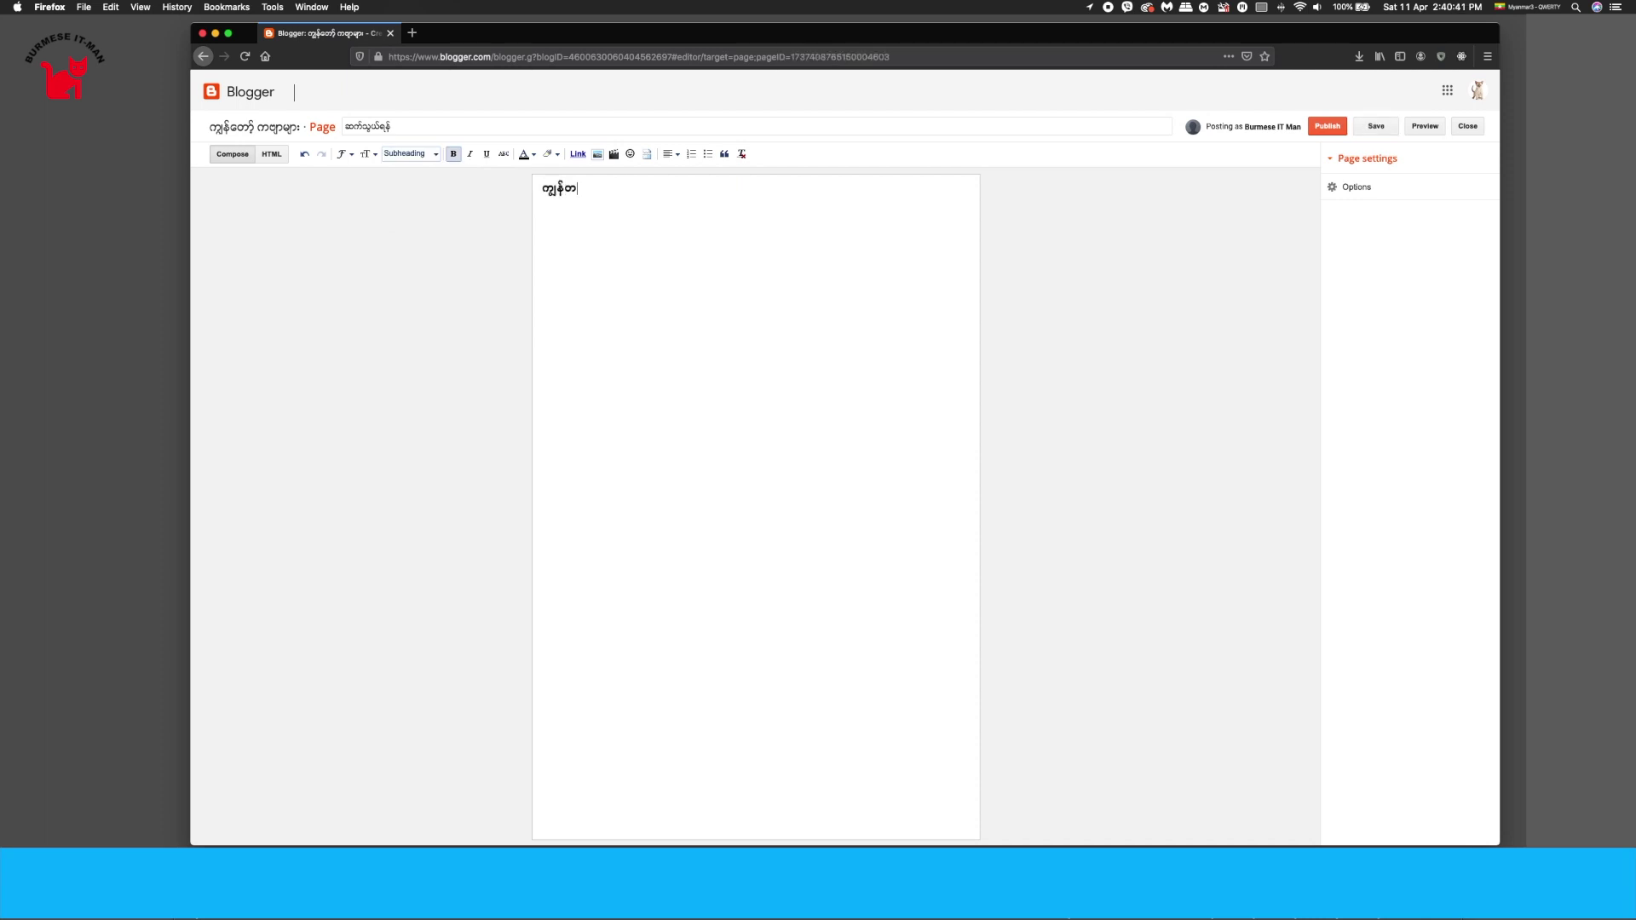
{"action": "type", "text": "ော့်တို့ ဆက်သွယ်ချင်ရင် ဖုန်းနံပါတ်"}
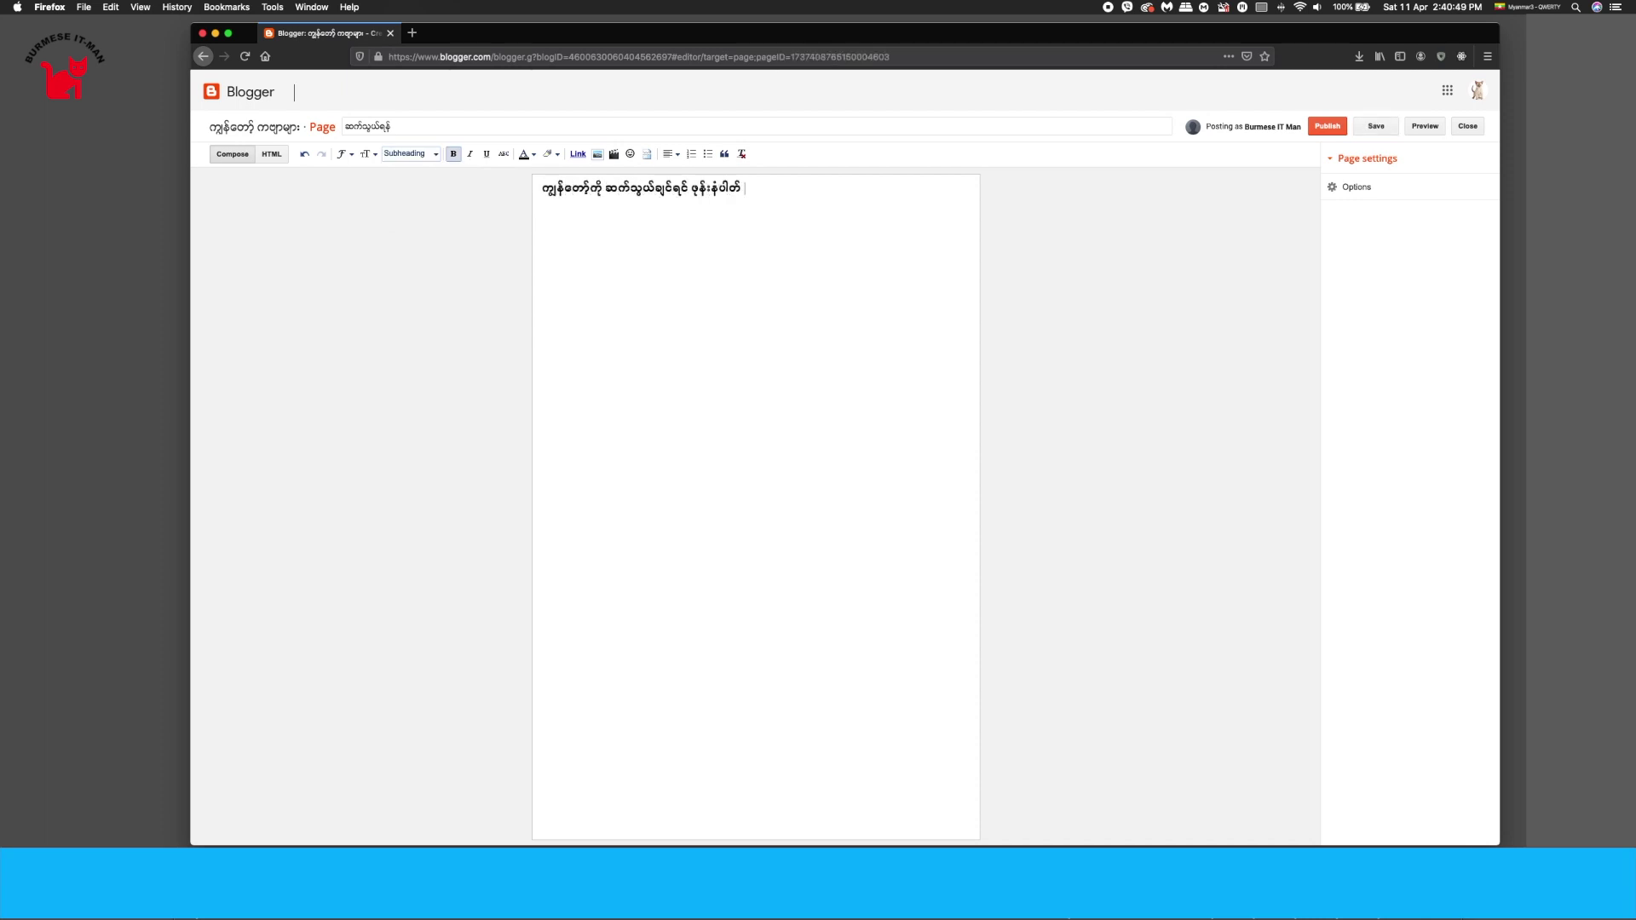
{"action": "type", "text": "၉၉၉၉၉၉၉၉၉ ကို ဆက်လိုက်နေ"}
{"action": "left_click", "coordinate": [1318, 128]}
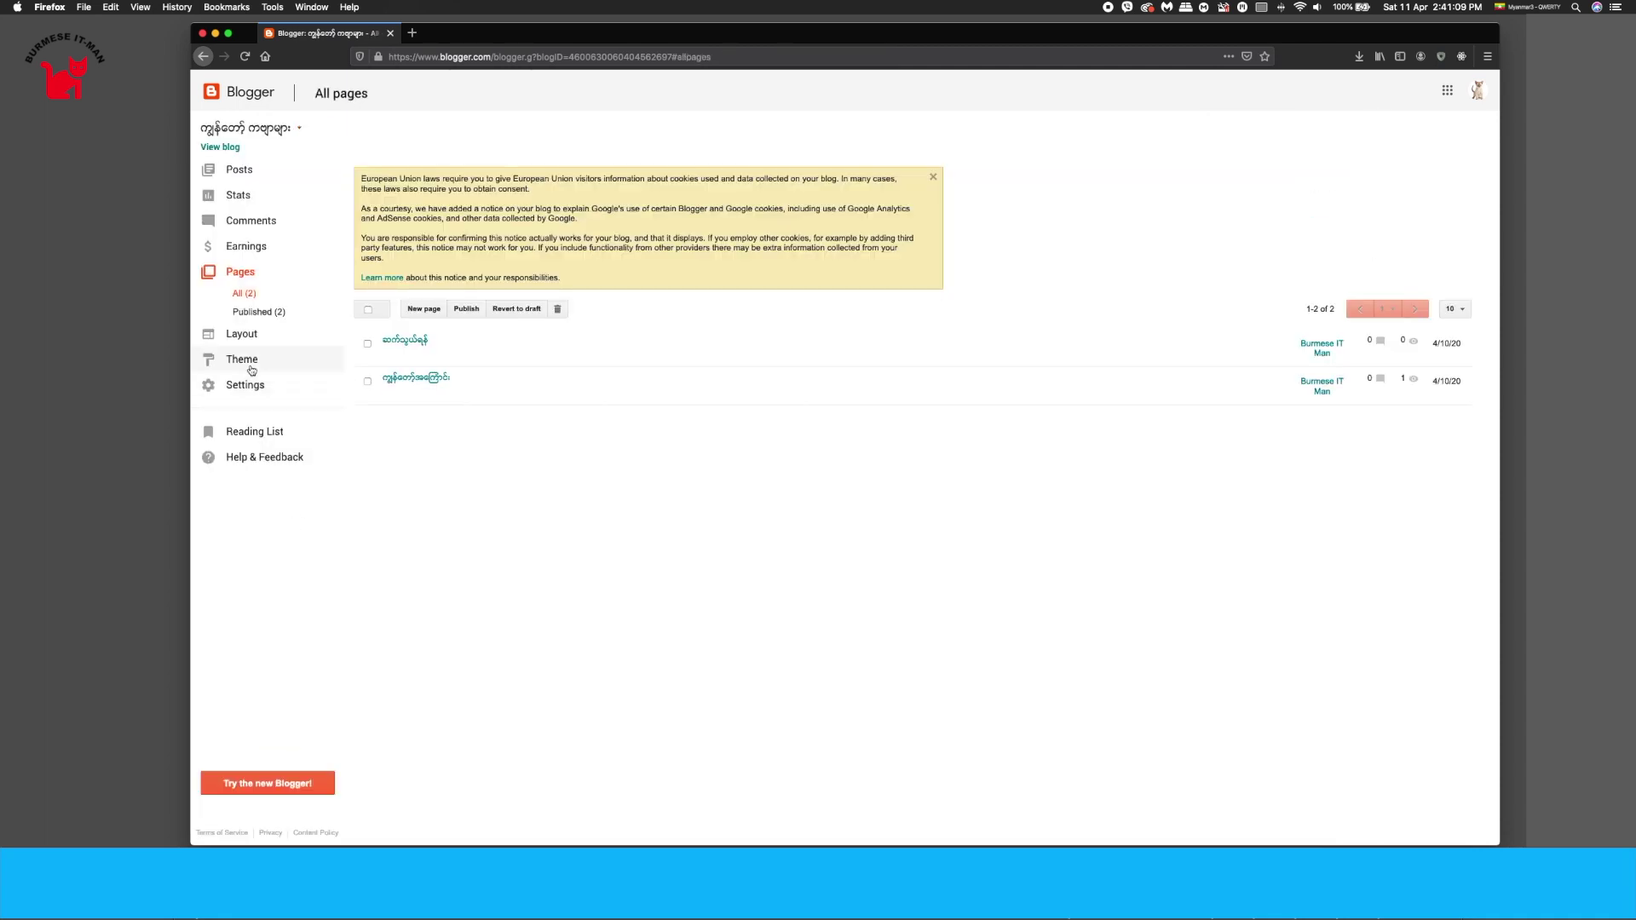
Step: Order the Page List (Top) gadget's links as Home, ကျွန်တော့်အကြောင်း, ဆက်သွယ်ရန် and save its configuration
{"action": "left_click", "coordinate": [242, 334]}
{"action": "scroll", "coordinate": [413, 590], "scroll_direction": "down", "scroll_amount": 5}
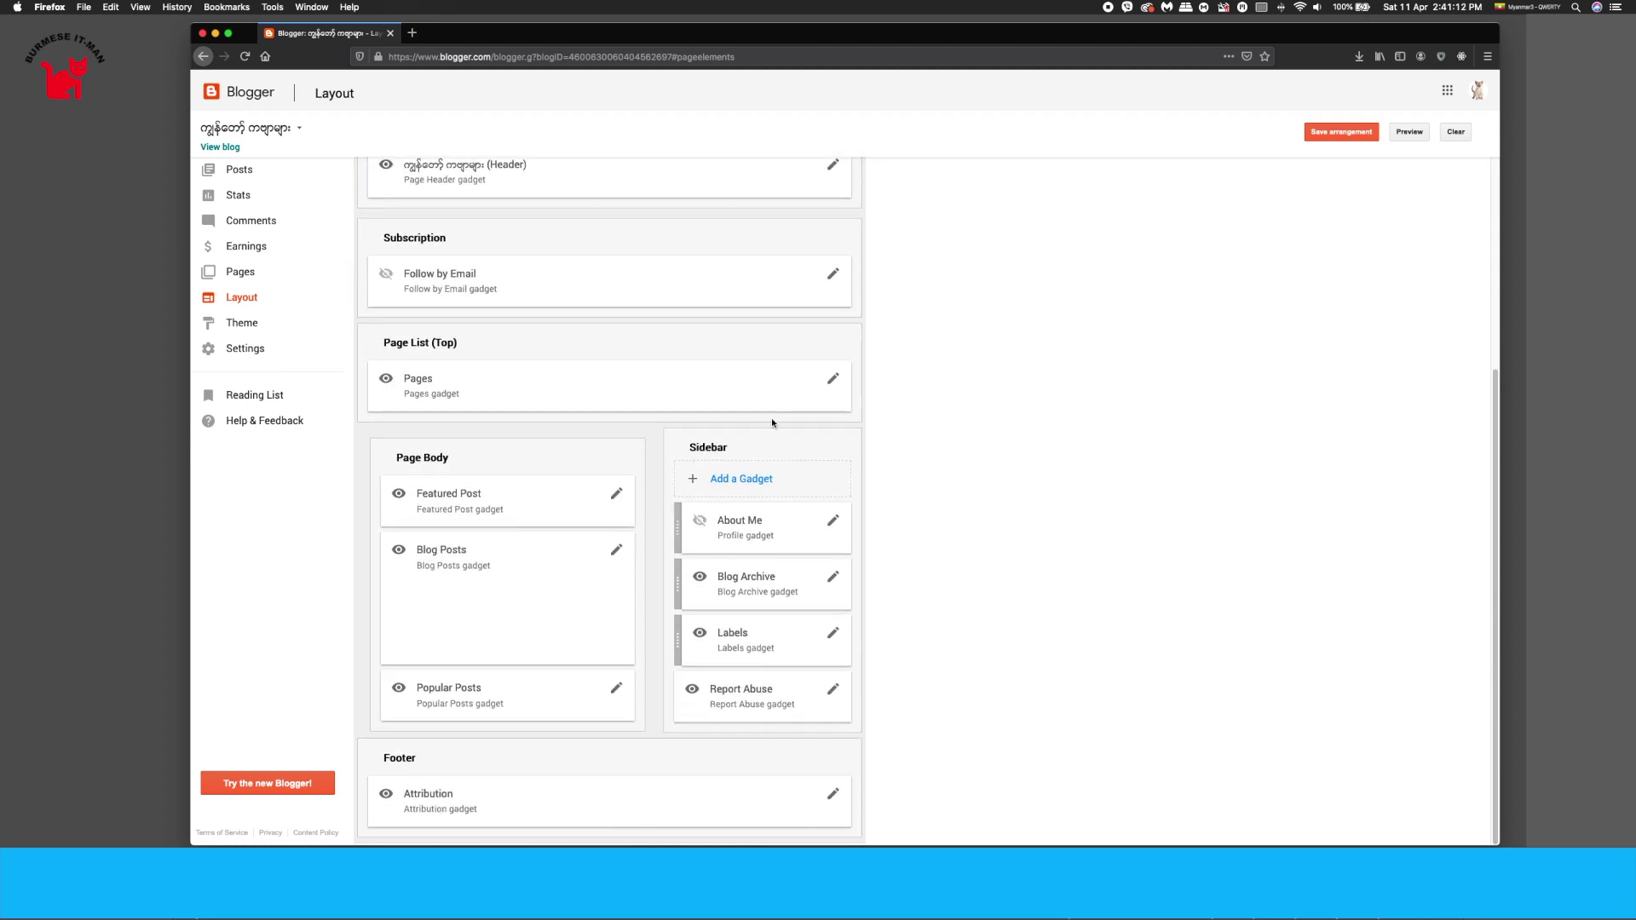
{"action": "left_click", "coordinate": [833, 379]}
{"action": "scroll", "coordinate": [89, 272], "scroll_direction": "down", "scroll_amount": 2}
{"action": "scroll", "coordinate": [136, 332], "scroll_direction": "up", "scroll_amount": 1}
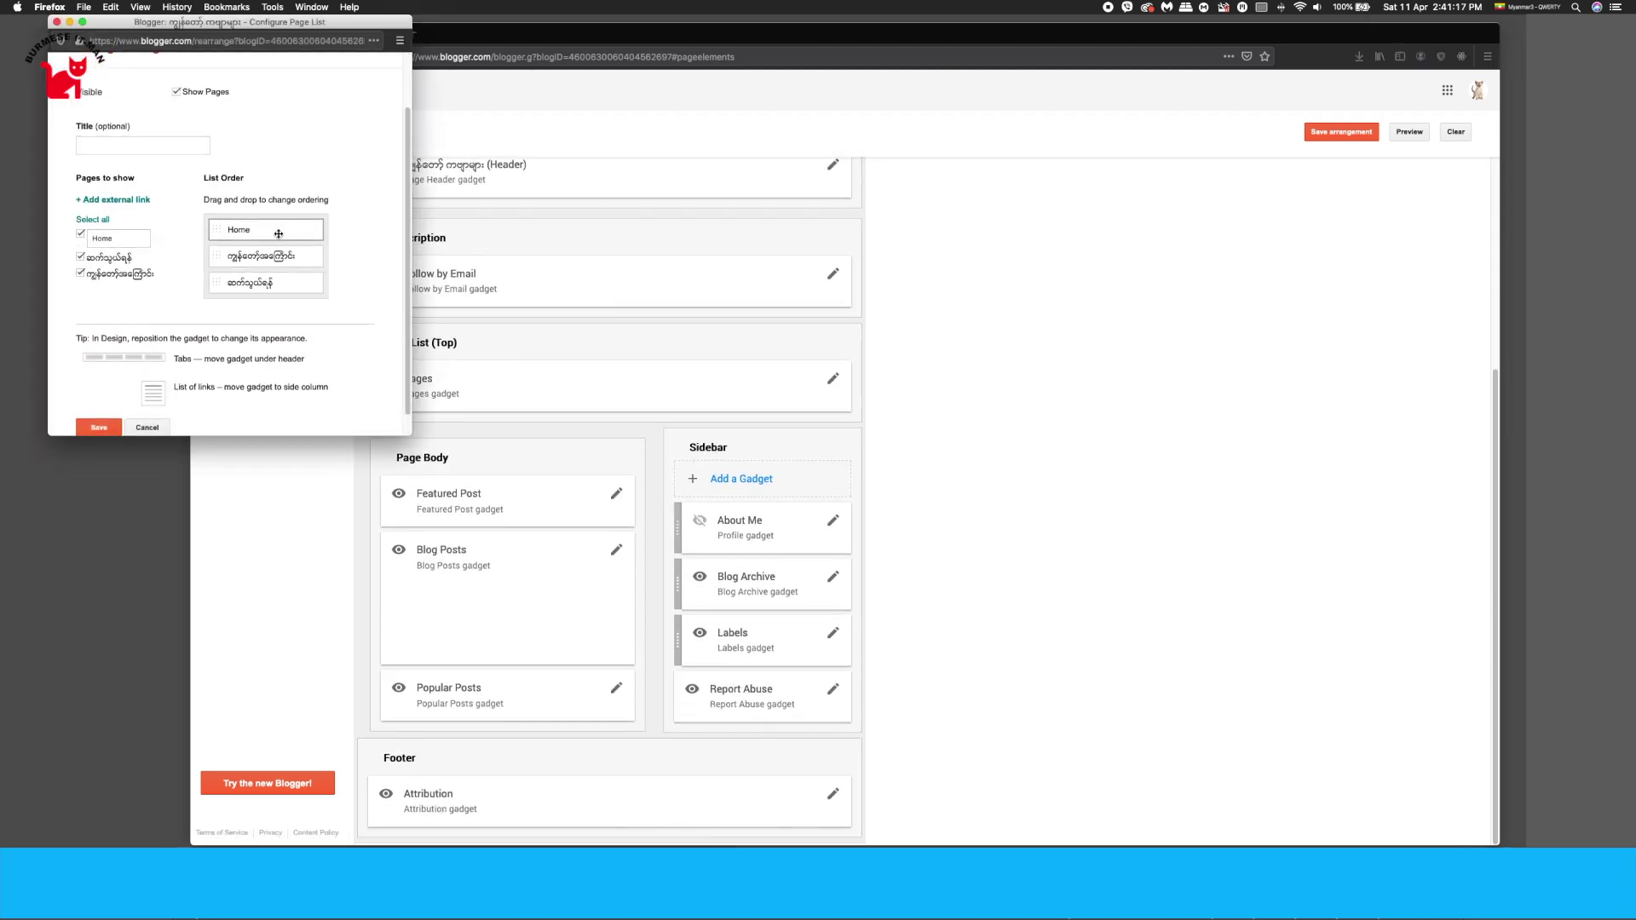
{"action": "mouse_move", "coordinate": [273, 251]}
{"action": "left_mouse_down"}
{"action": "mouse_move", "coordinate": [289, 281]}
{"action": "mouse_move", "coordinate": [265, 278]}
{"action": "left_mouse_up"}
{"action": "left_click", "coordinate": [98, 427]}
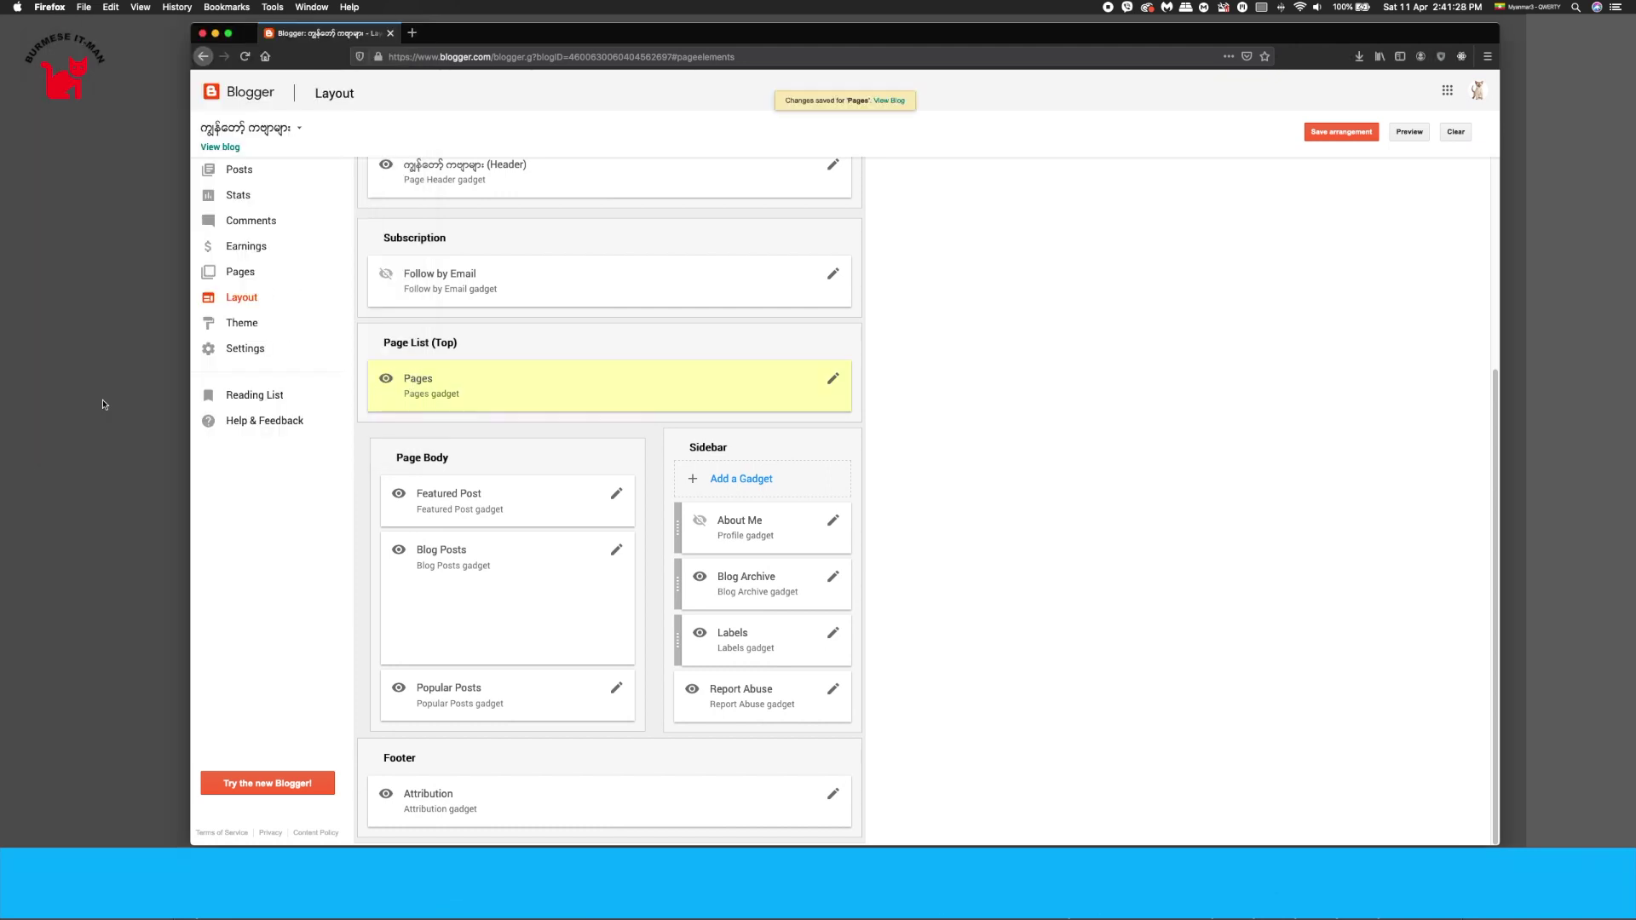
Step: Check the ဆက်သွယ်ရန် and ကျွန်တော့်အကြောင်း pages and the home page on the live blog, and return to the layout editor
{"action": "left_click", "coordinate": [219, 146]}
{"action": "left_click", "coordinate": [617, 137]}
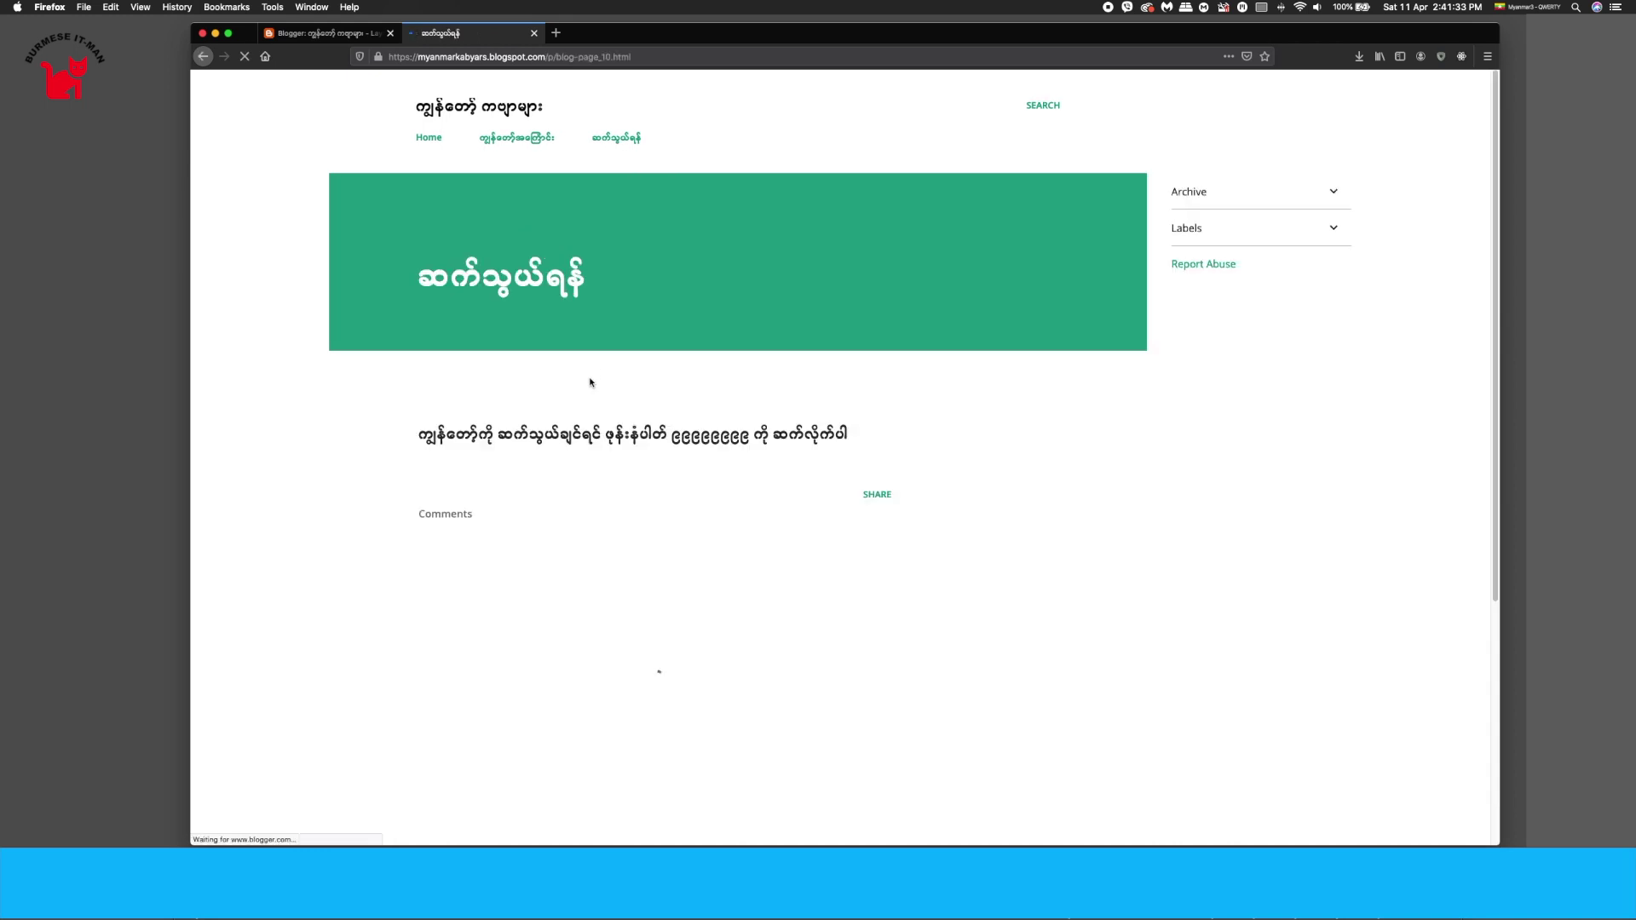
{"action": "left_click", "coordinate": [517, 138]}
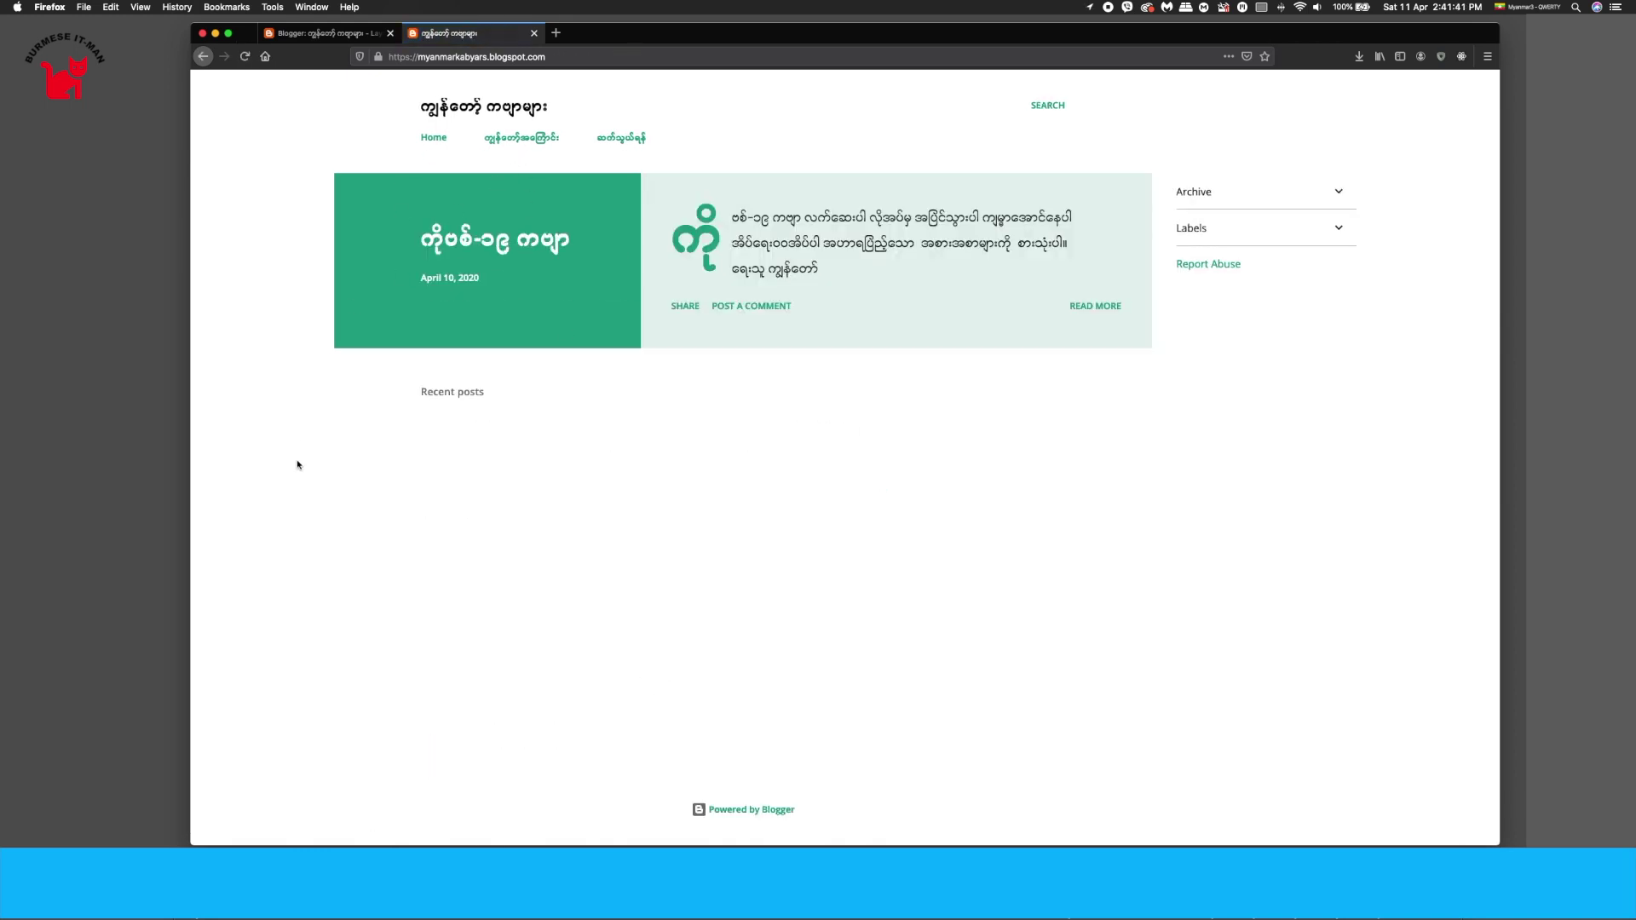
{"action": "left_click", "coordinate": [534, 33]}
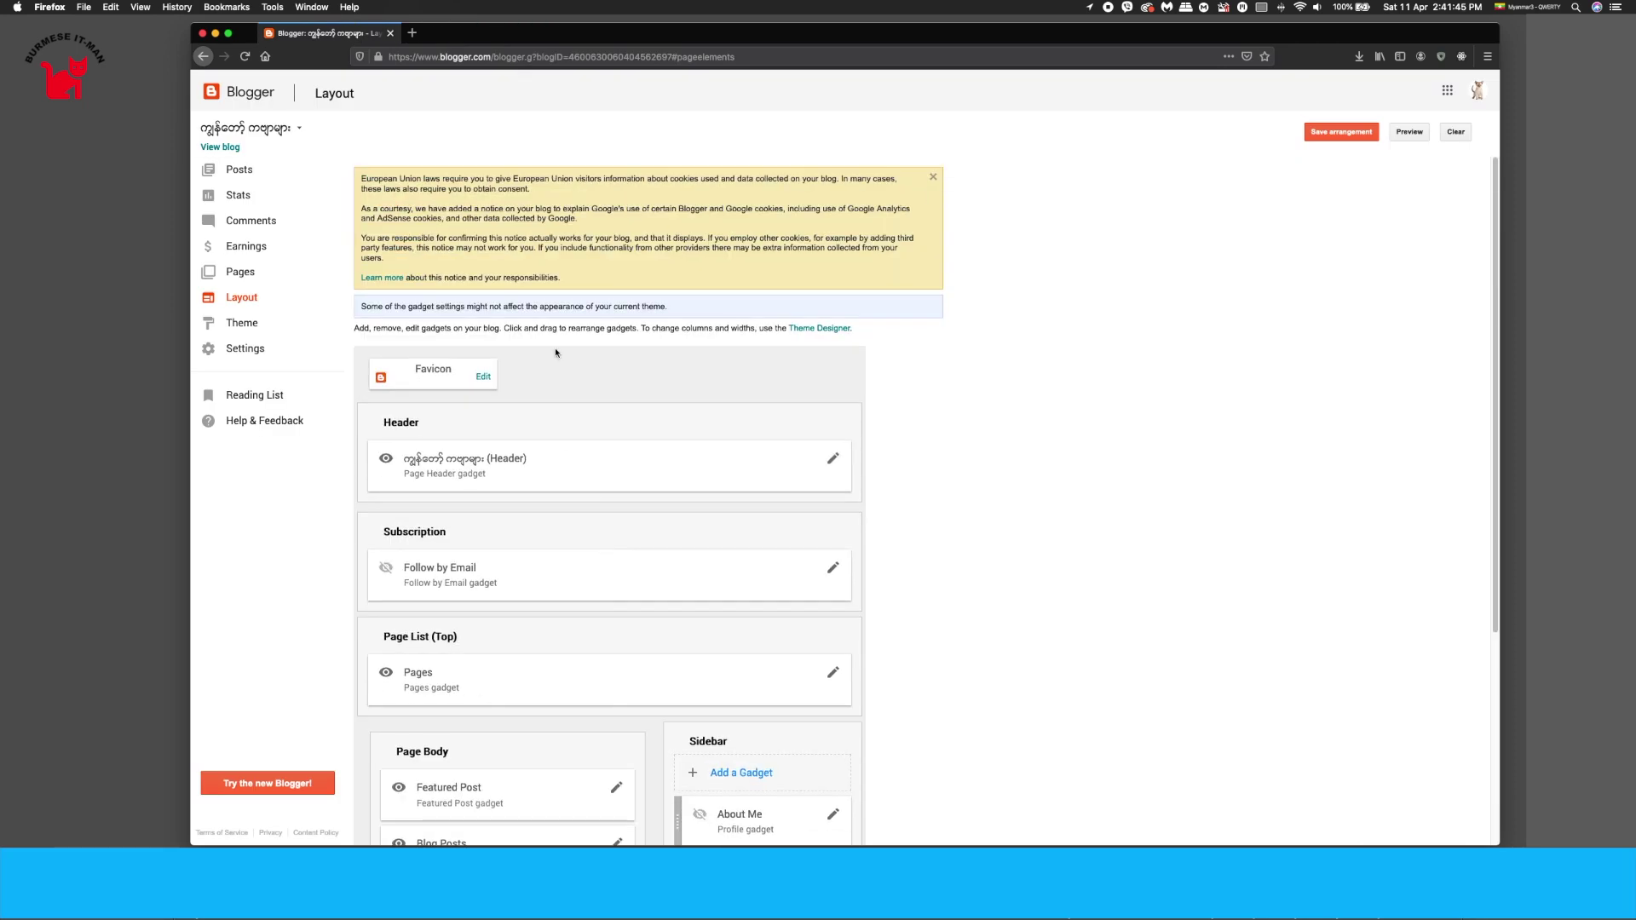
Step: Review the blog's desktop and mobile theme previews and browse the available themes from Contempo to Travel
{"action": "left_click", "coordinate": [242, 323]}
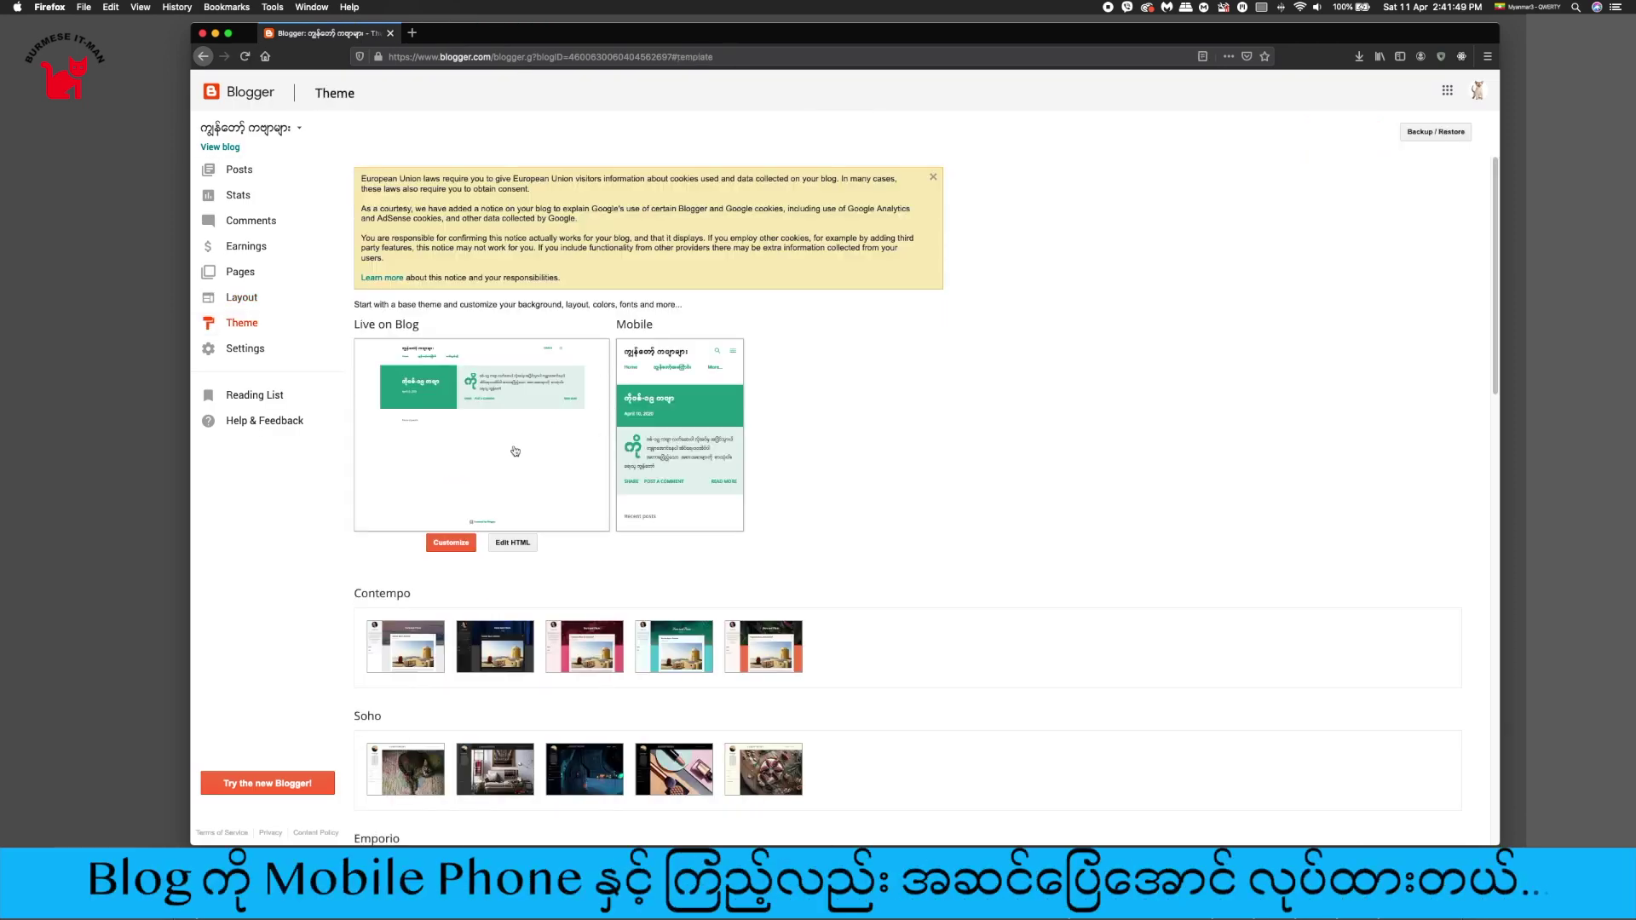
{"action": "scroll", "coordinate": [745, 496], "scroll_direction": "down", "scroll_amount": 12}
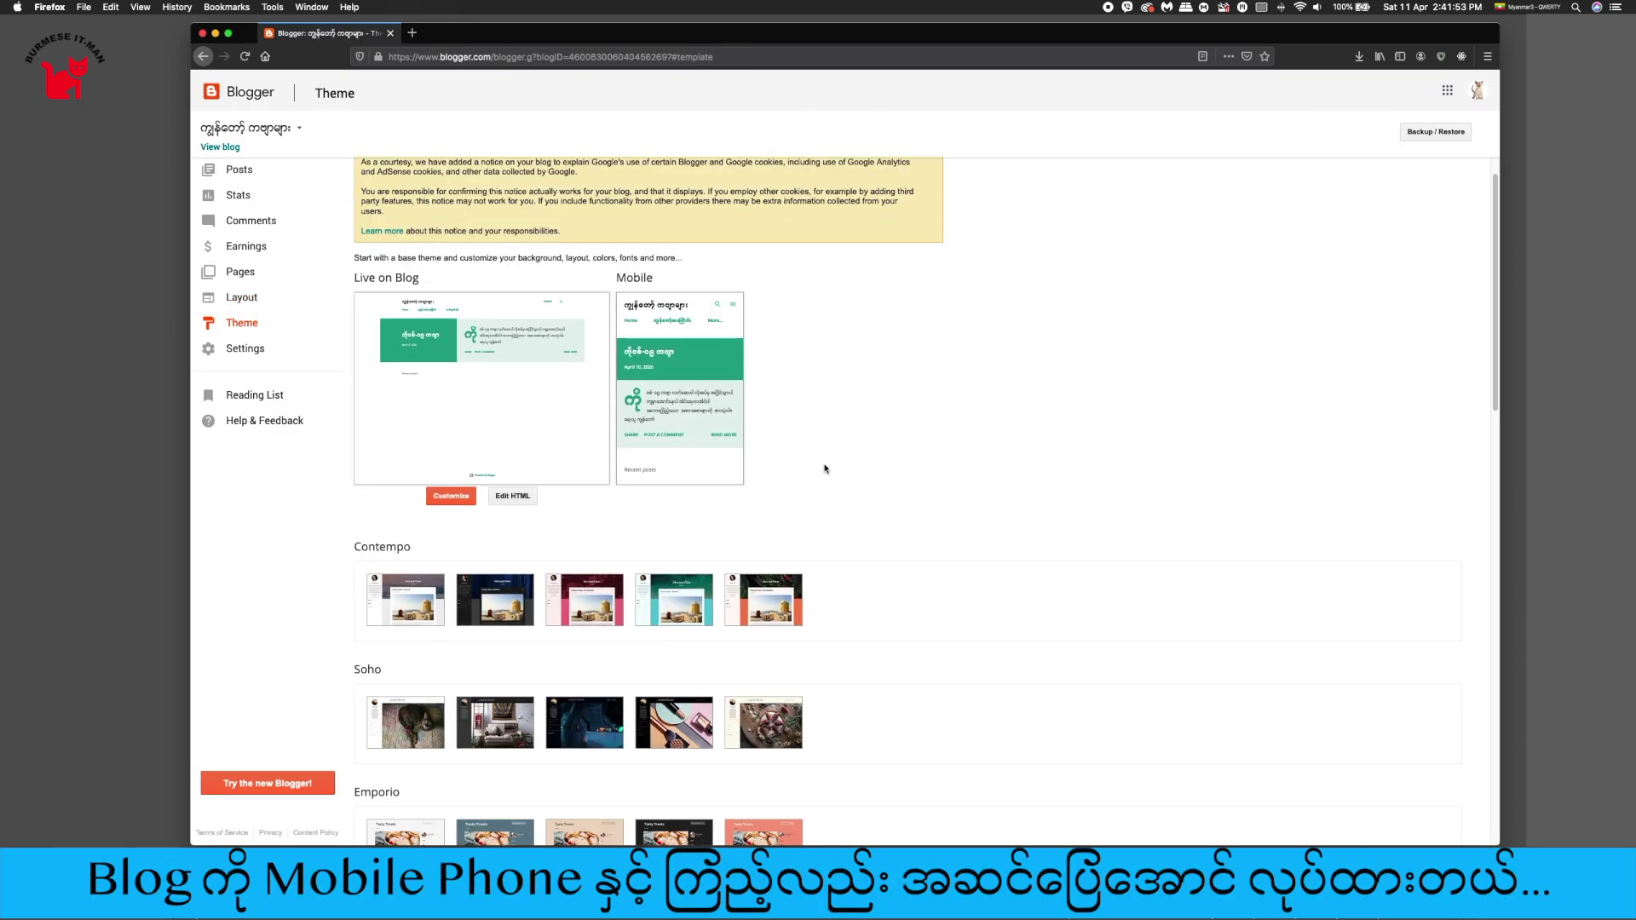
{"action": "scroll", "coordinate": [745, 500], "scroll_direction": "down", "scroll_amount": 5}
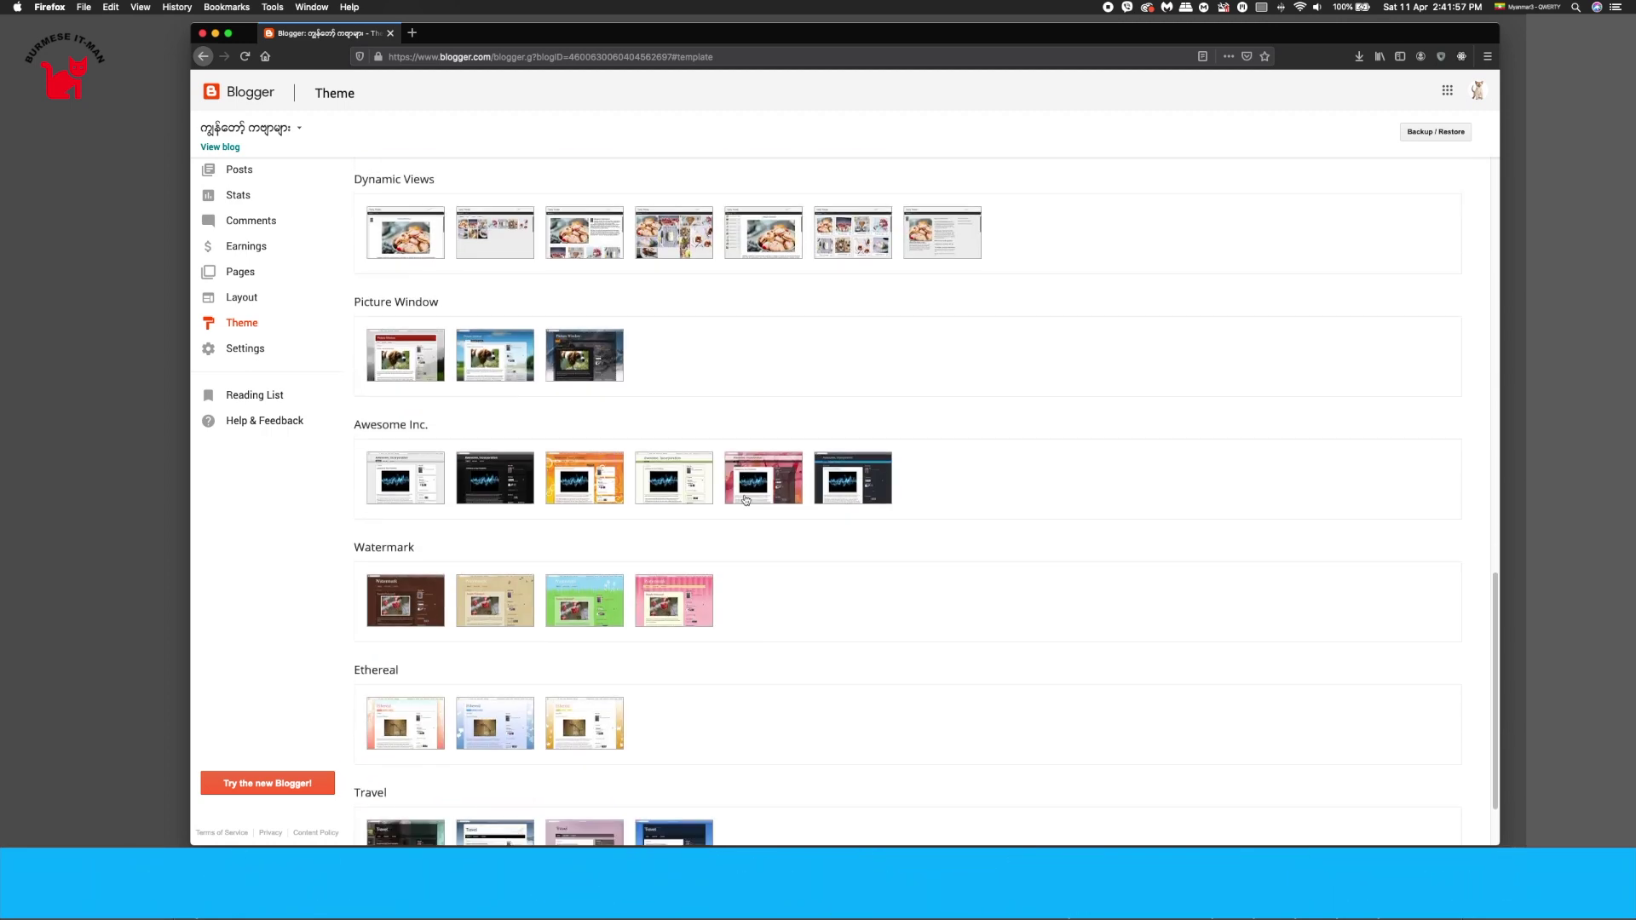
{"action": "scroll", "coordinate": [803, 585], "scroll_direction": "up", "scroll_amount": 7}
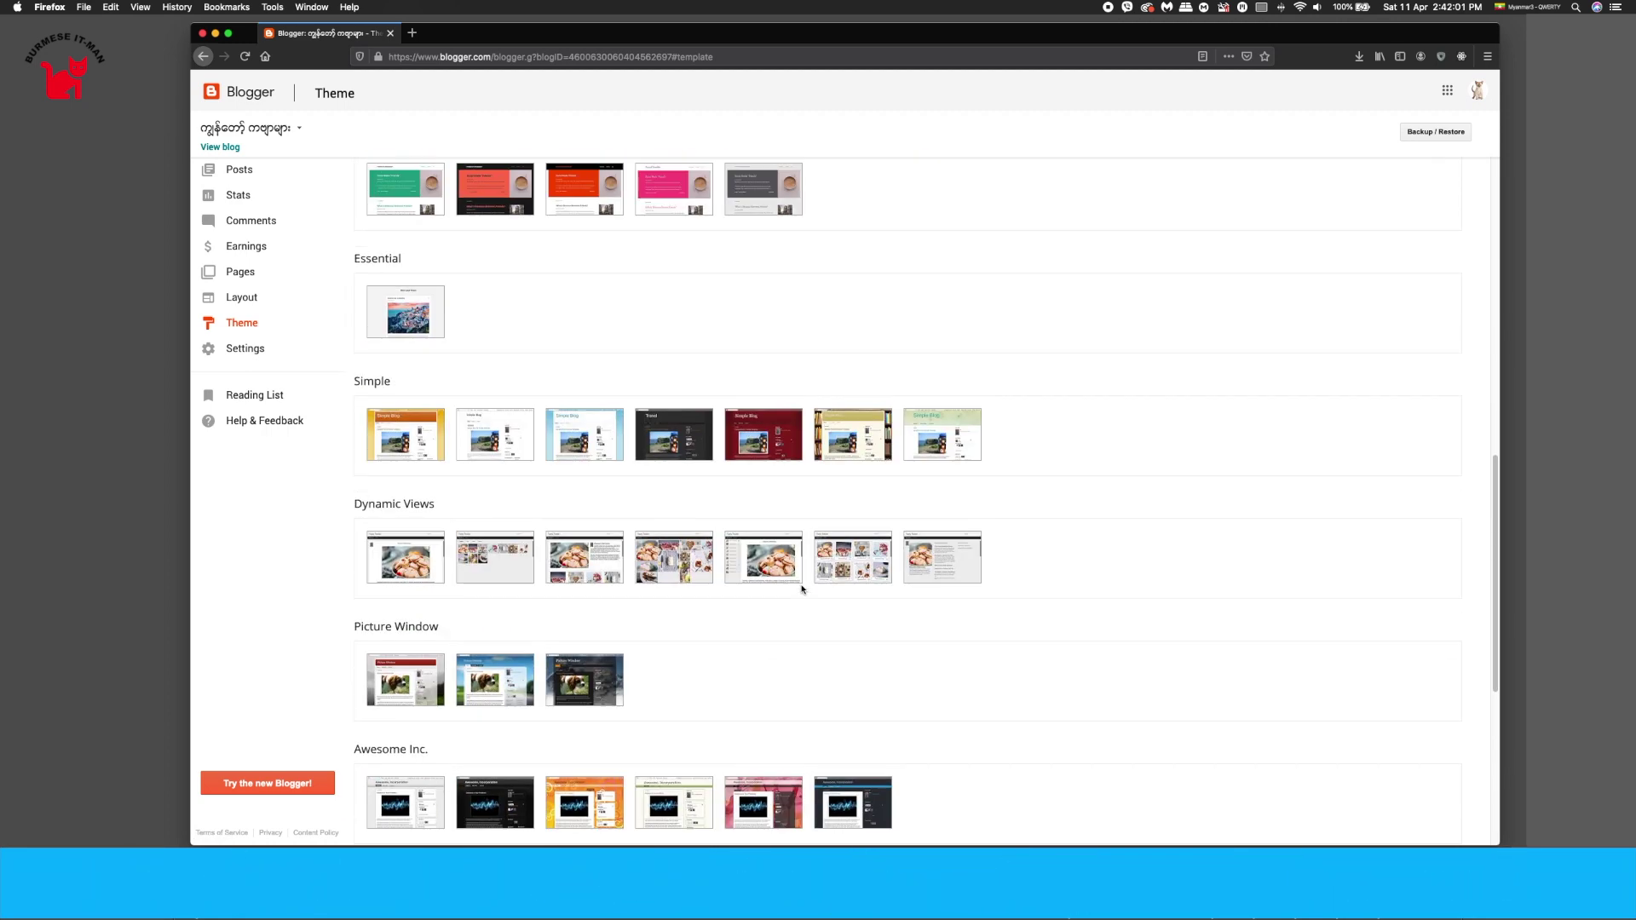
{"action": "scroll", "coordinate": [801, 588], "scroll_direction": "up", "scroll_amount": 10}
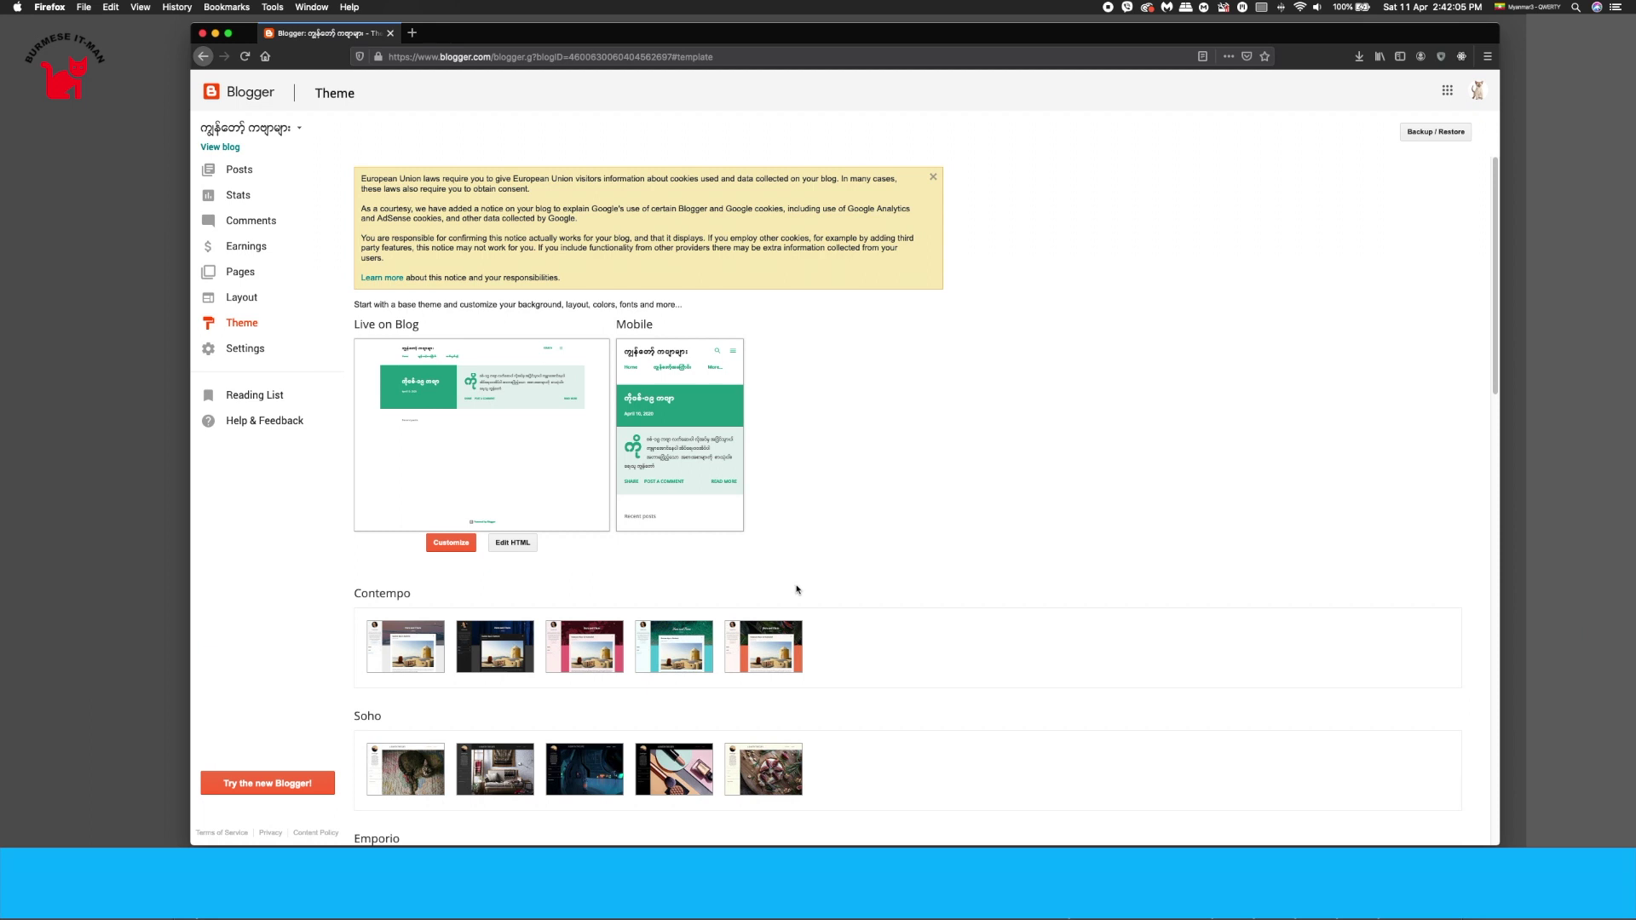
Step: Review the blog's basic, posts and comments, email, language and formatting, search preferences, other, and user settings
{"action": "left_click", "coordinate": [246, 349]}
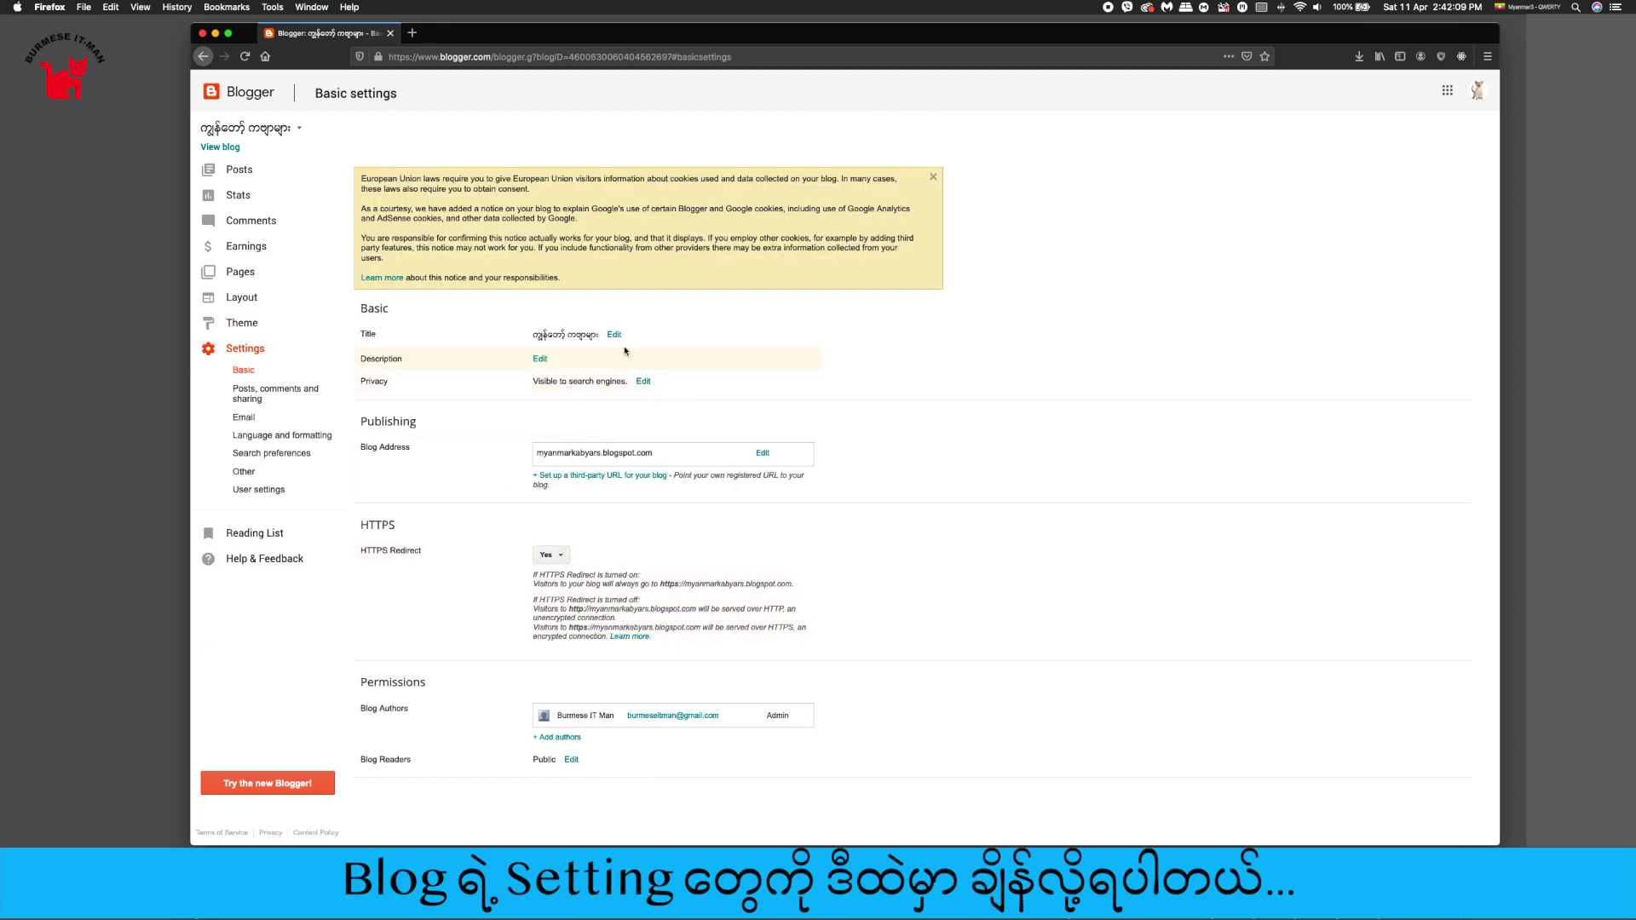
{"action": "left_click", "coordinate": [275, 392]}
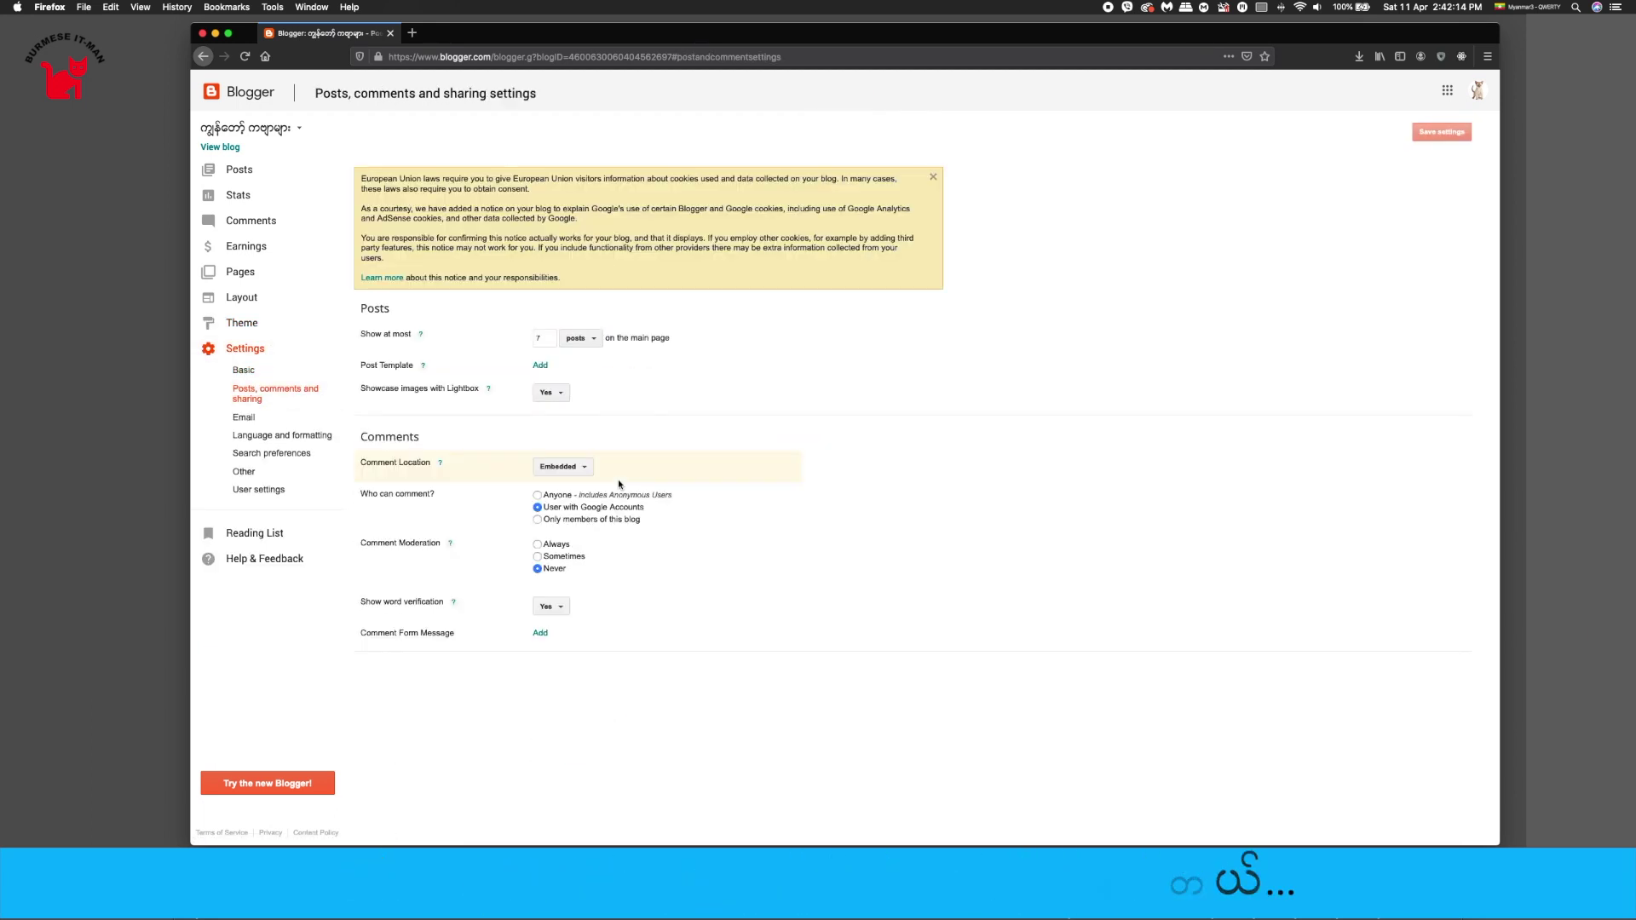
{"action": "left_click", "coordinate": [244, 417]}
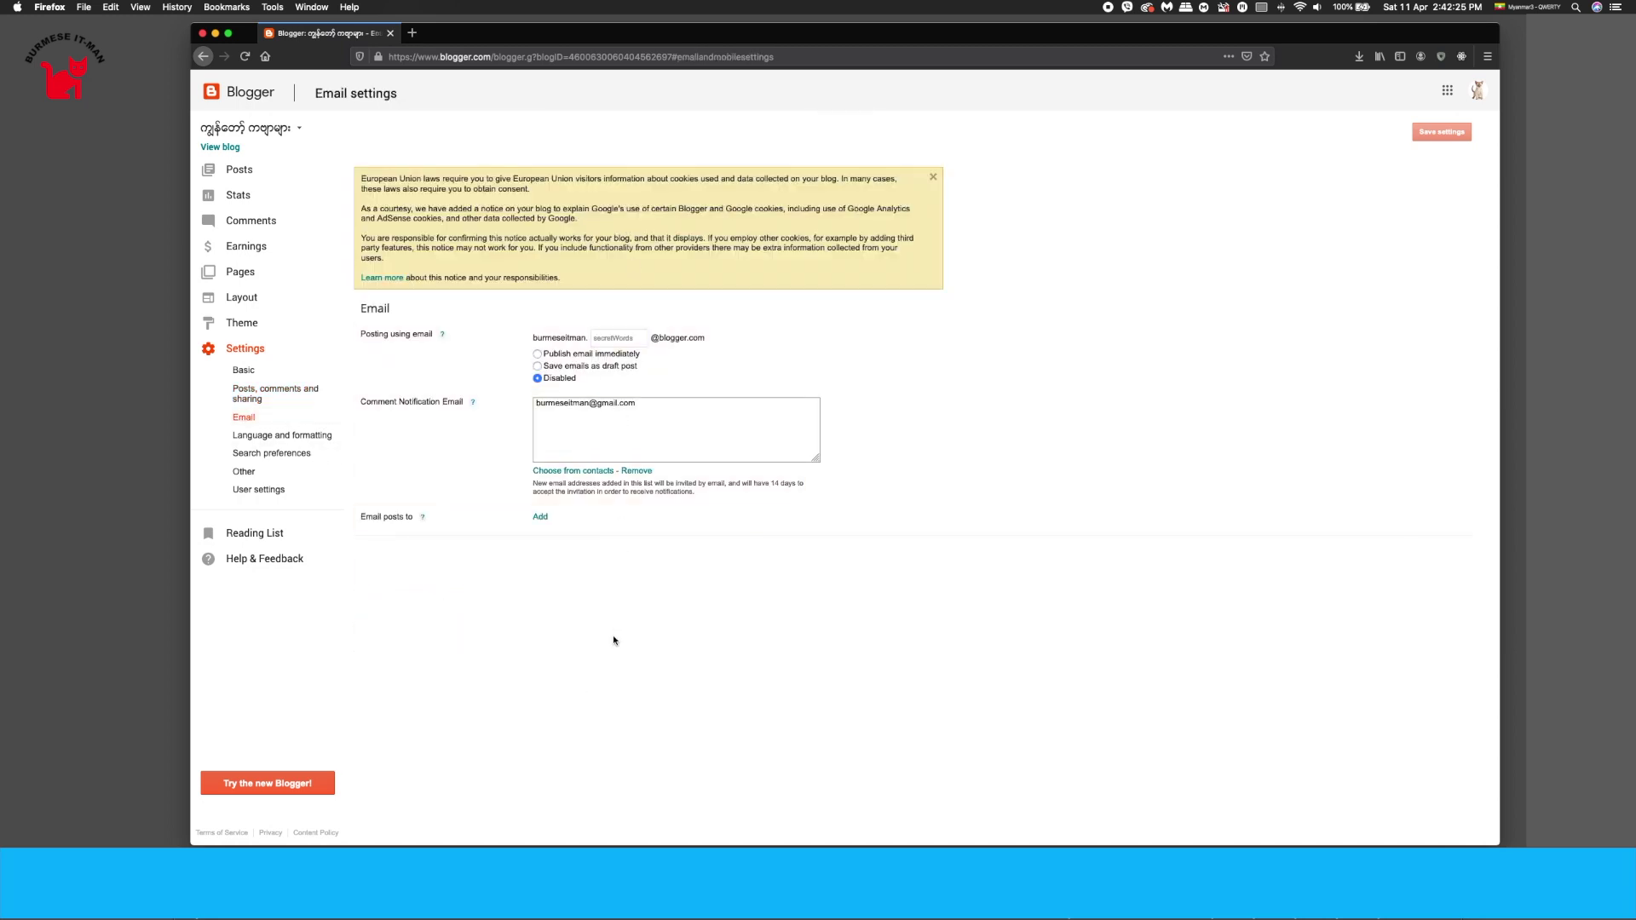
{"action": "left_click", "coordinate": [282, 435]}
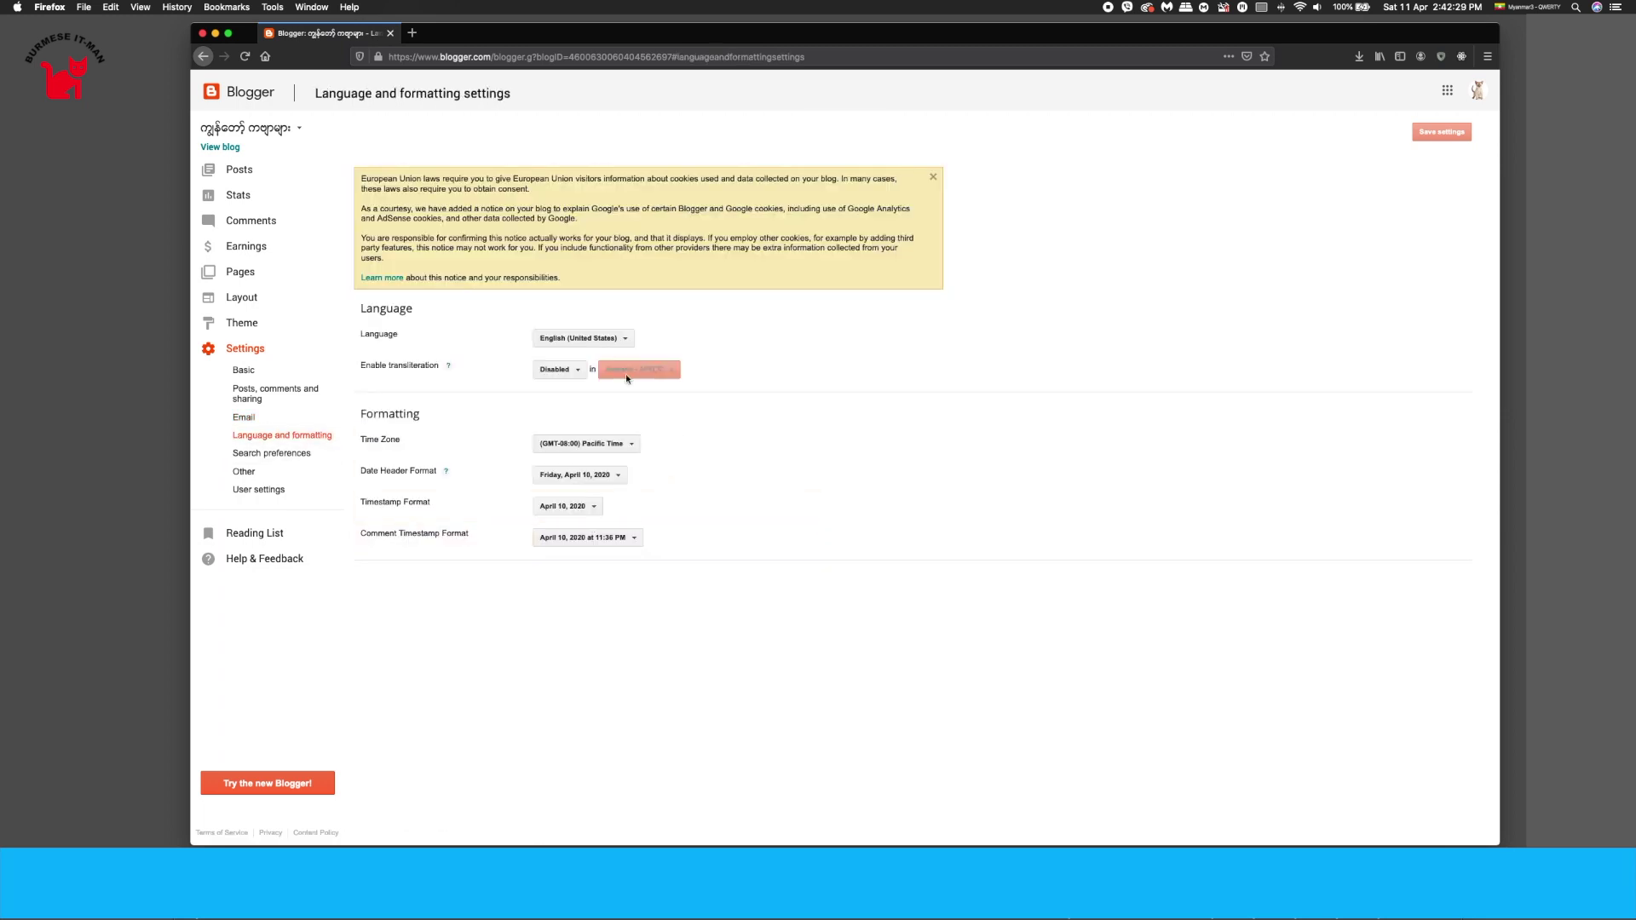
{"action": "left_click", "coordinate": [271, 453]}
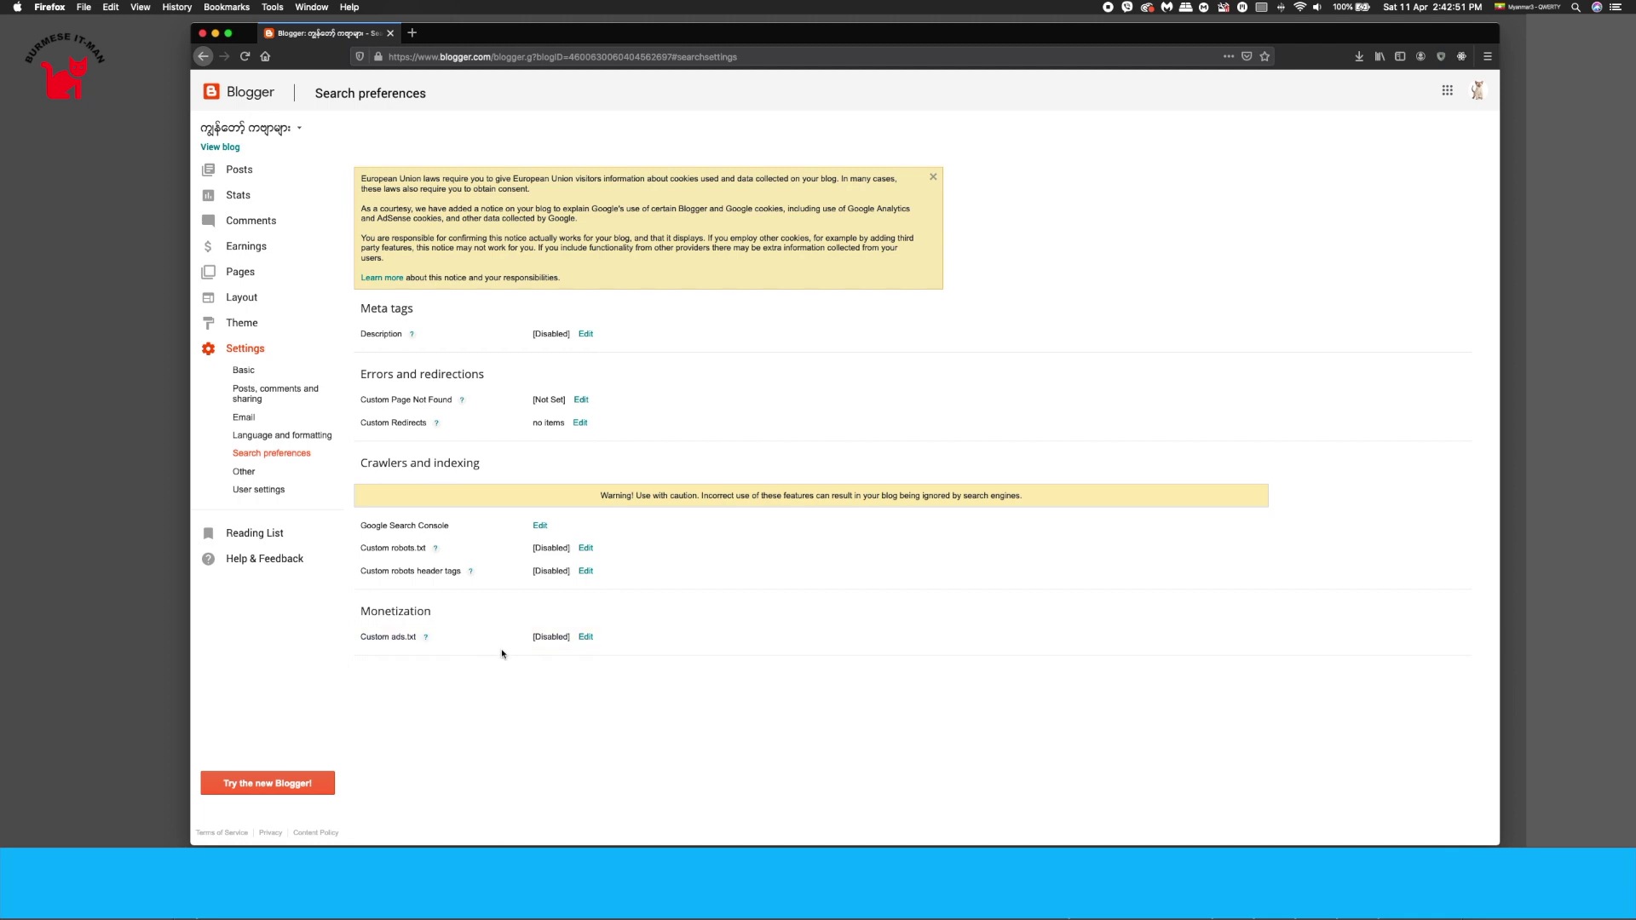
{"action": "left_click", "coordinate": [244, 471]}
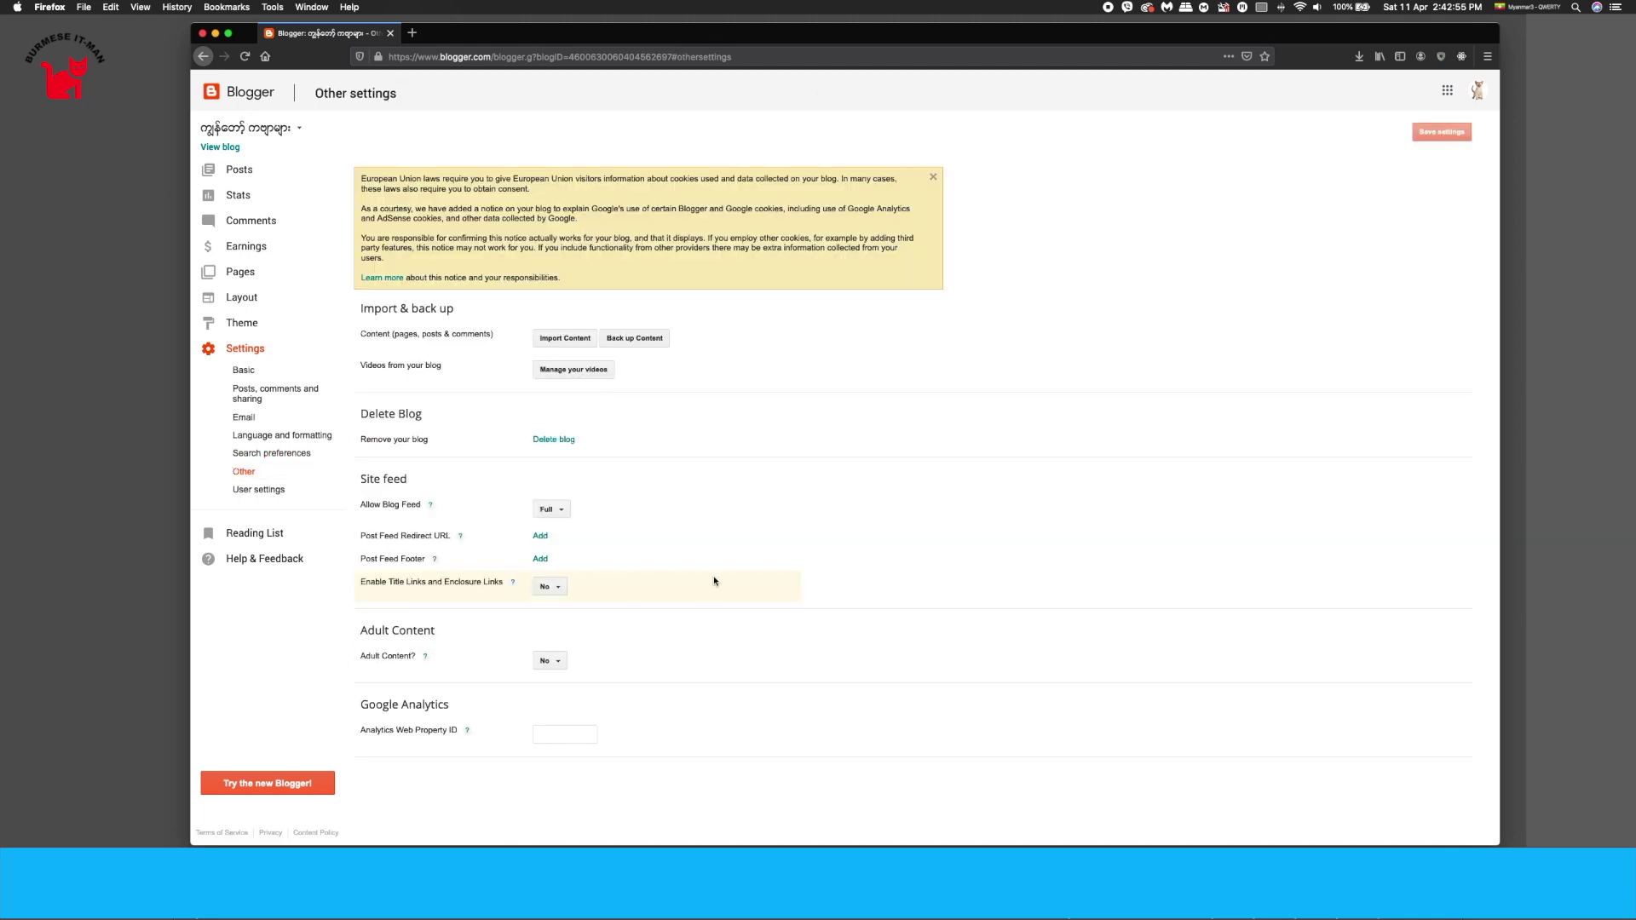
{"action": "left_click", "coordinate": [259, 489]}
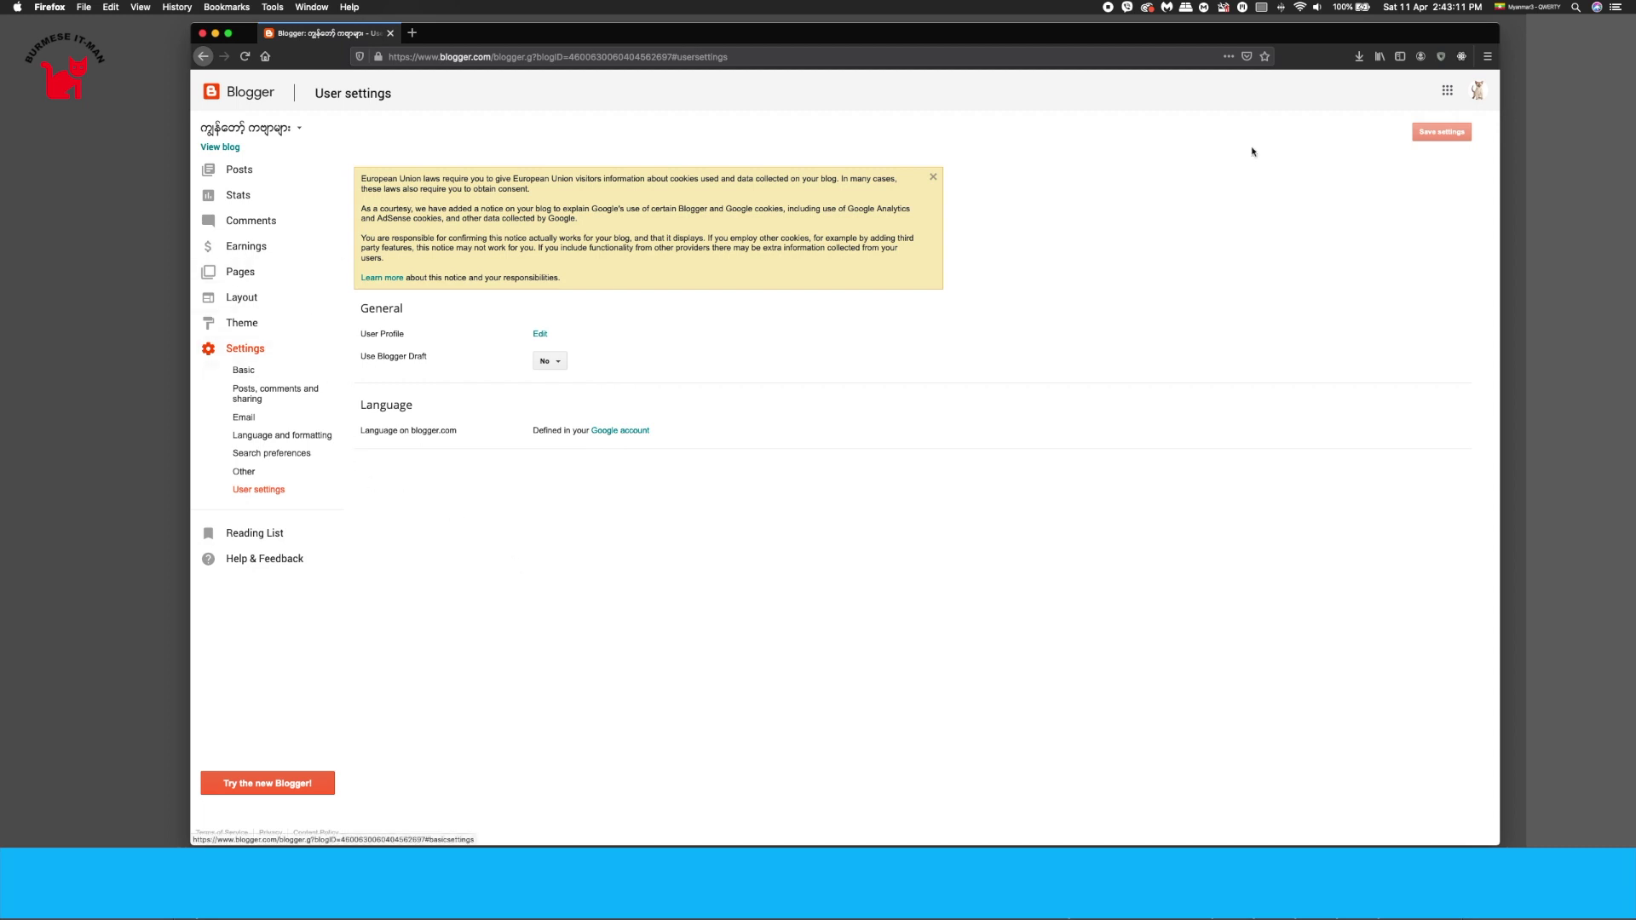
Step: Sign out of the account and view the ဆက်သွယ်ရန် and home pages of myanmarkabyars.blogspot.com as a visitor
{"action": "left_click", "coordinate": [1478, 91]}
{"action": "left_click", "coordinate": [1384, 318]}
{"action": "left_click", "coordinate": [550, 58]}
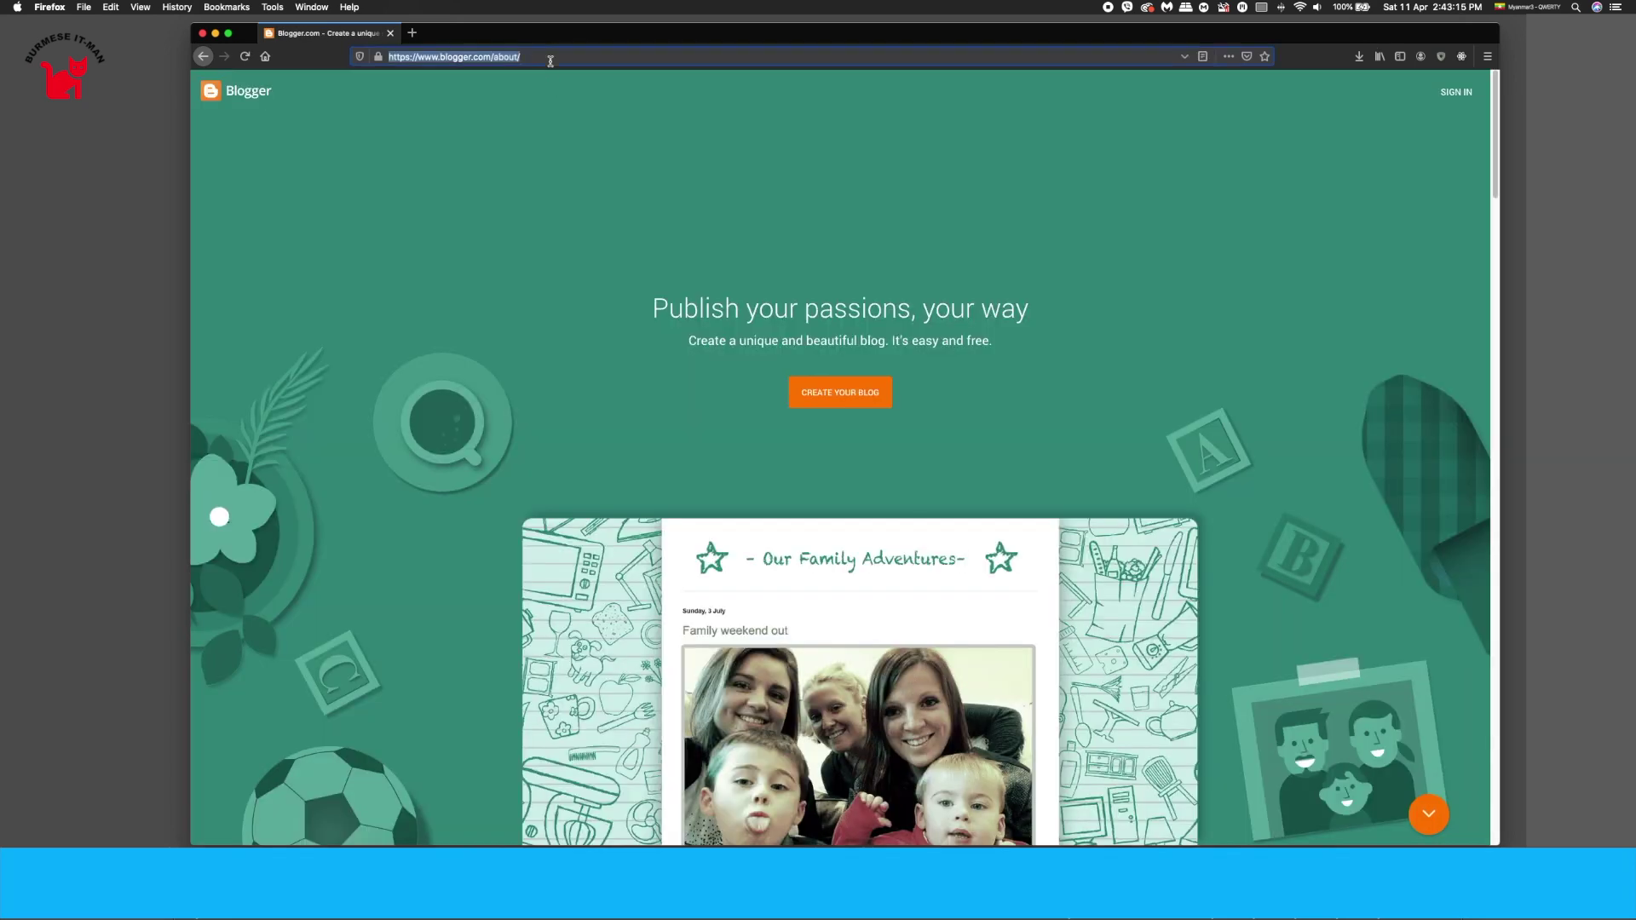
{"action": "key", "text": "ctrl+space"}
{"action": "type", "text": "myanmarka"}
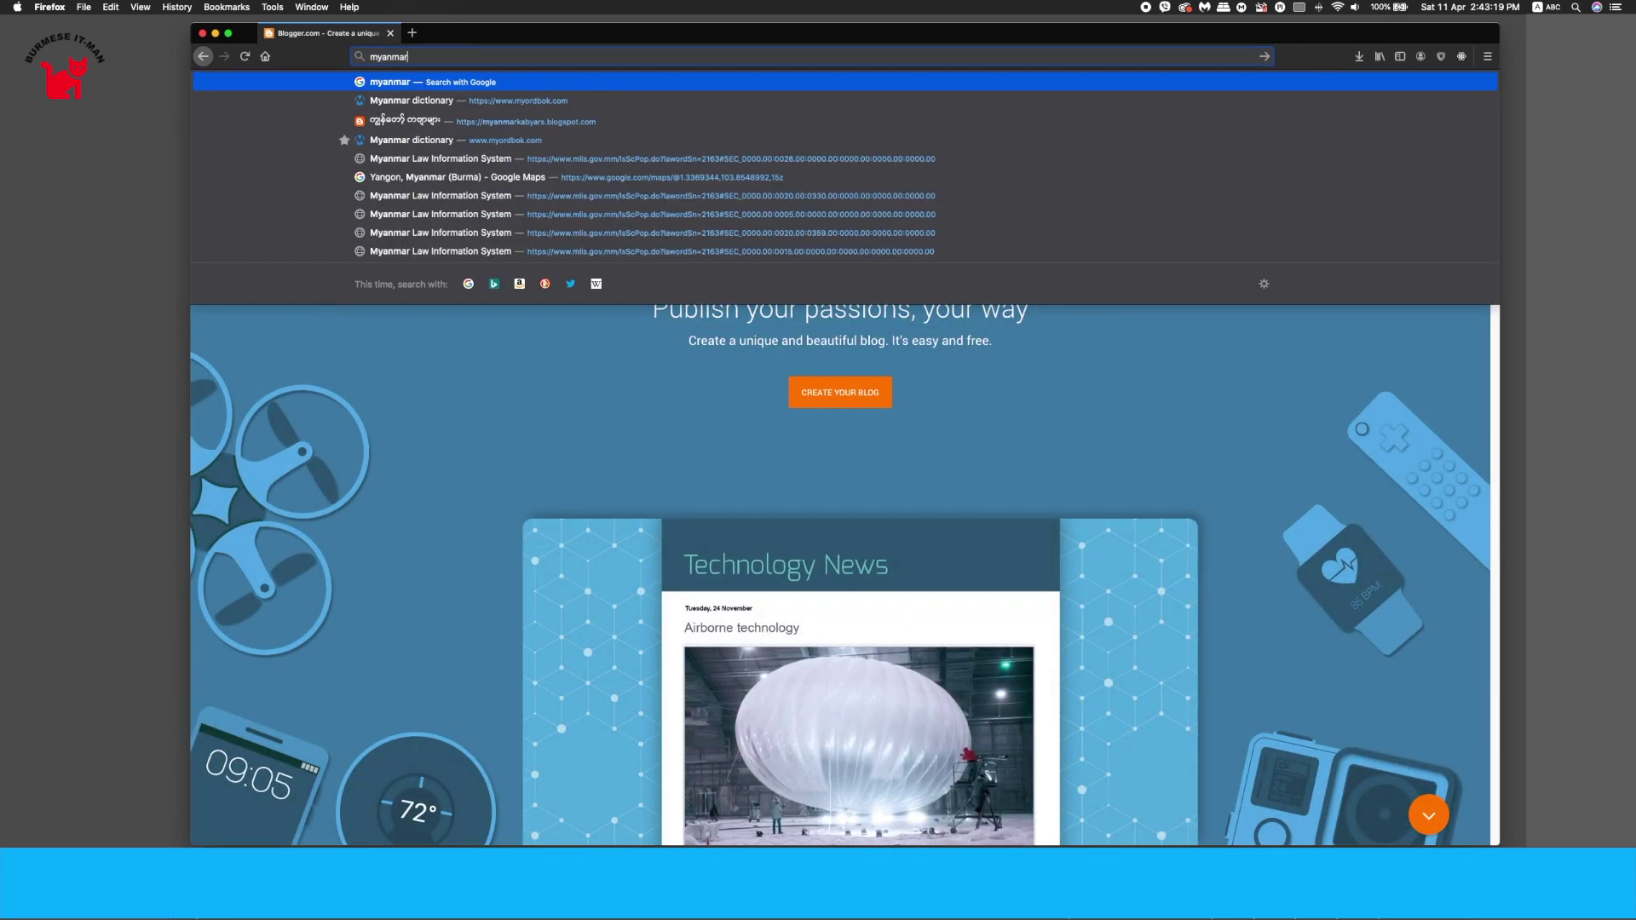
{"action": "key", "text": "Down"}
{"action": "key", "text": "Return"}
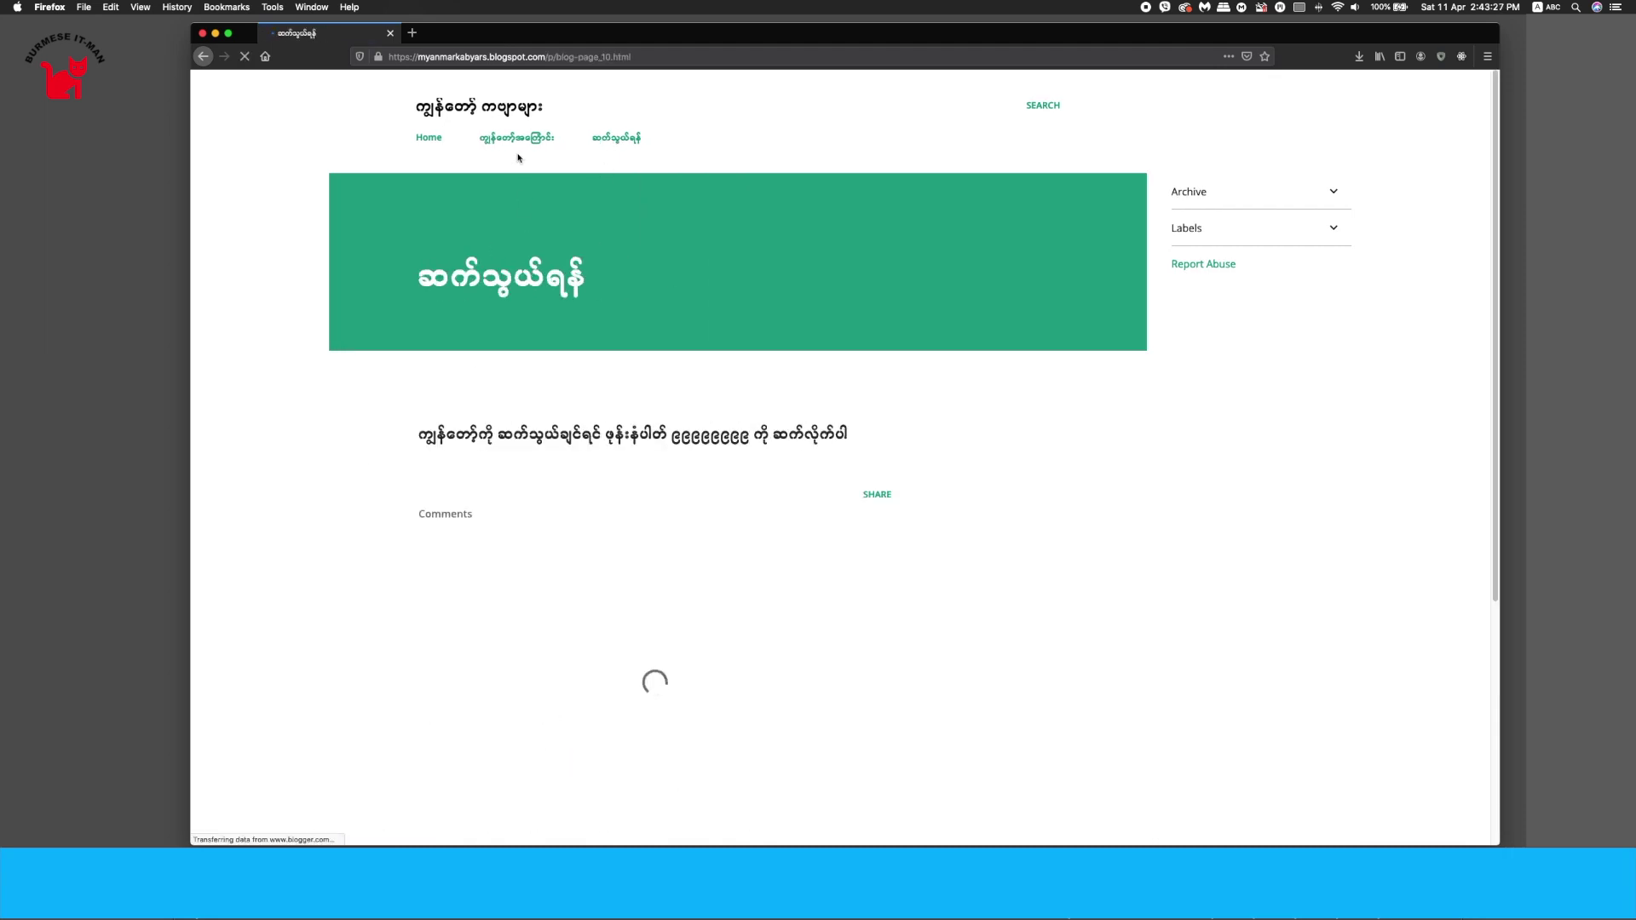
{"action": "left_click", "coordinate": [429, 138]}
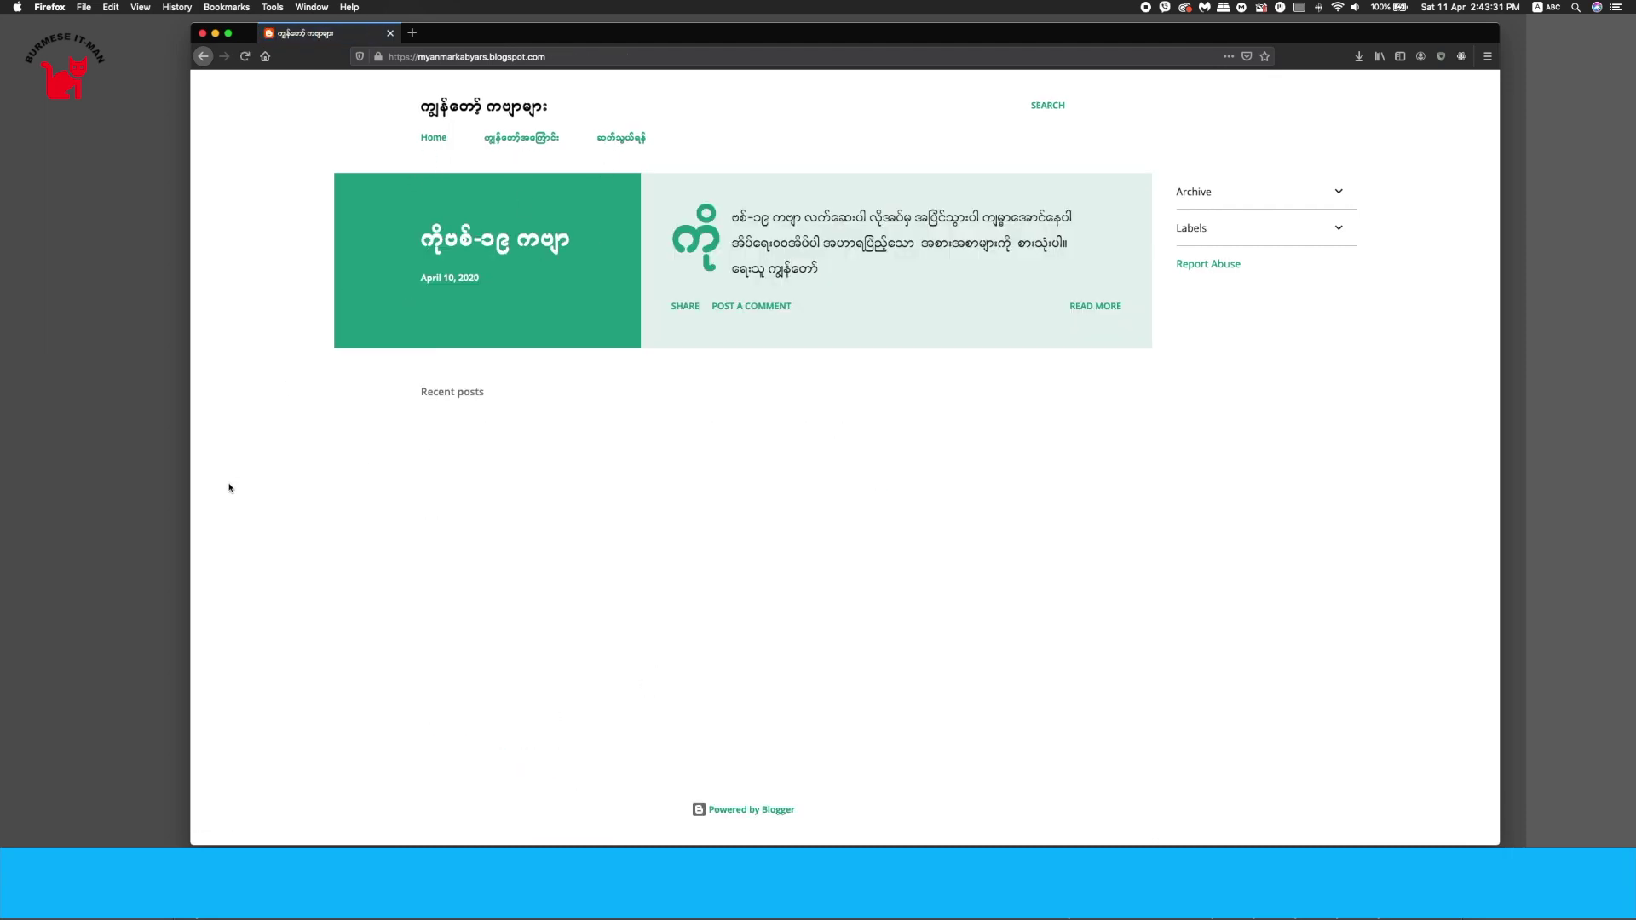